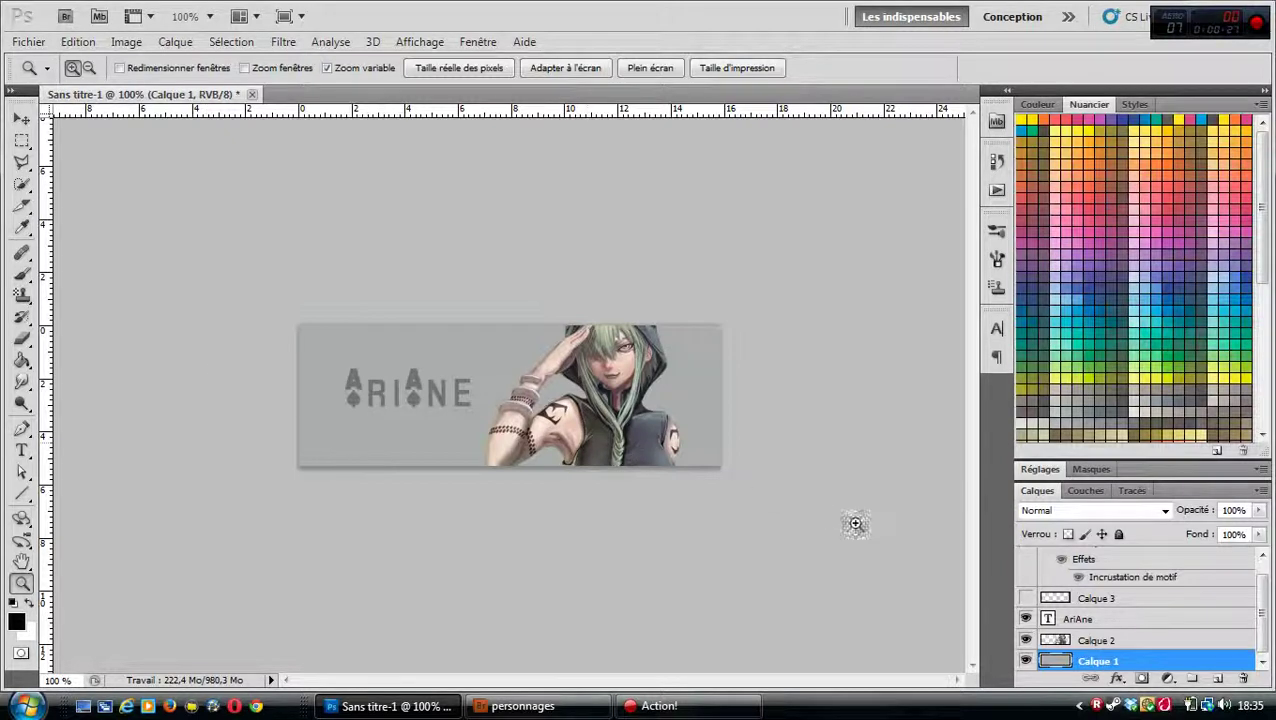
- Add a new empty layer directly above the AriAne text layer, keeping the default settings
left_click(1083, 622)
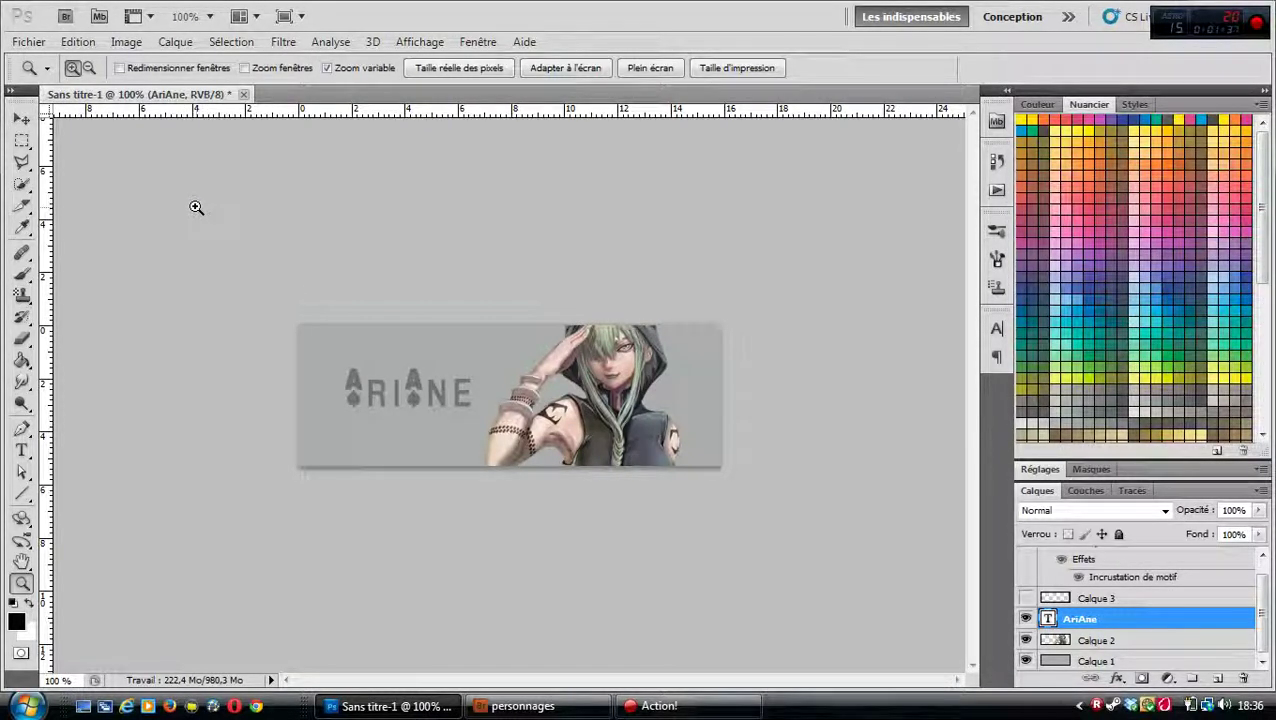
left_click(172, 45)
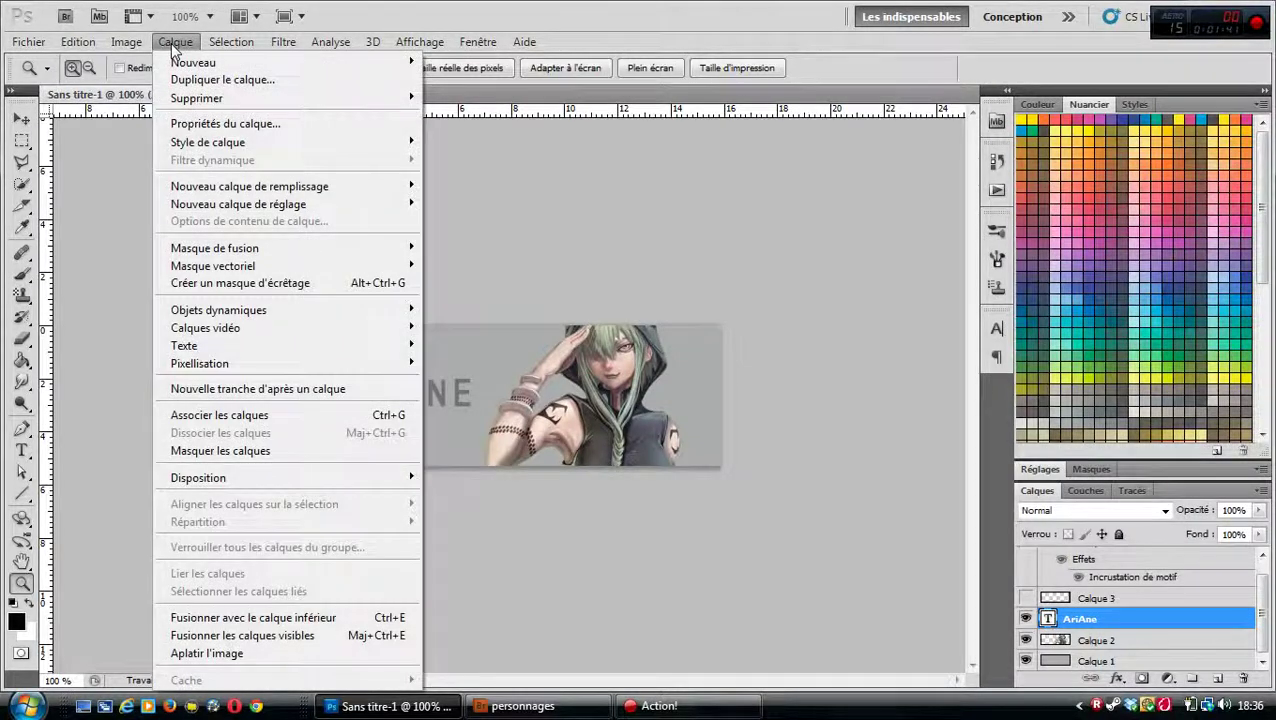
mouse_move(395, 60)
left_click(450, 63)
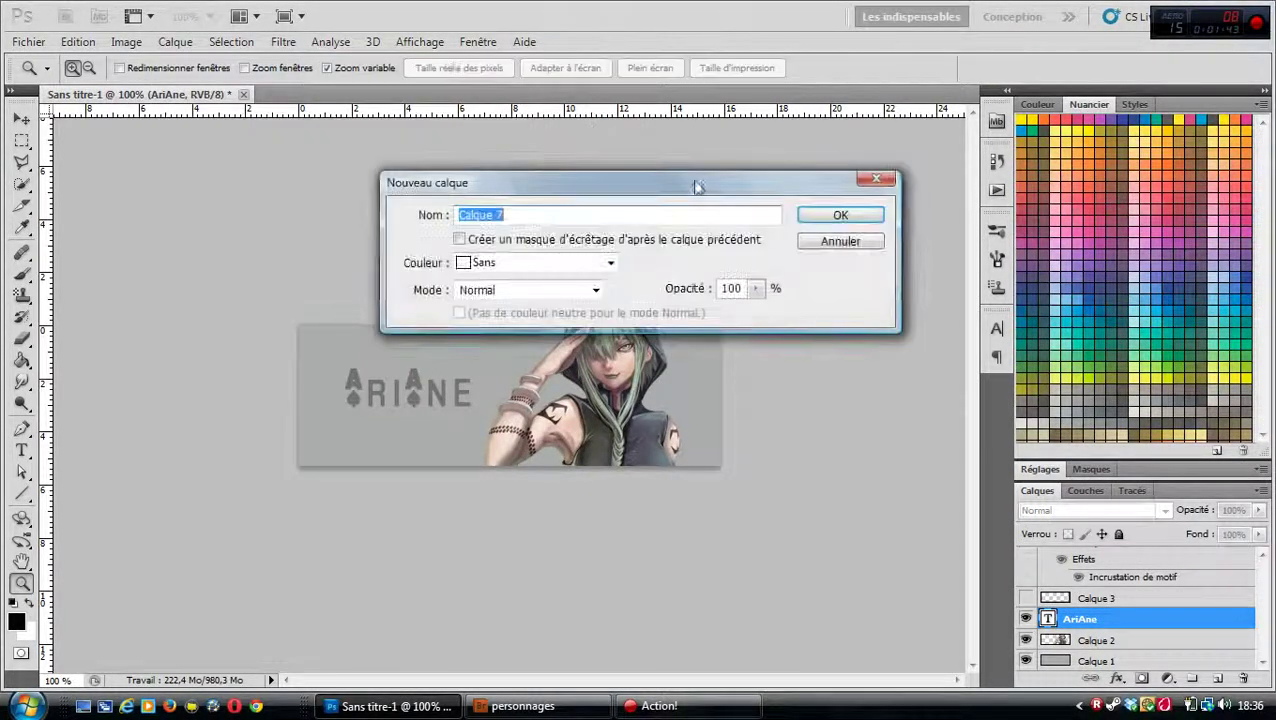
left_click(838, 214)
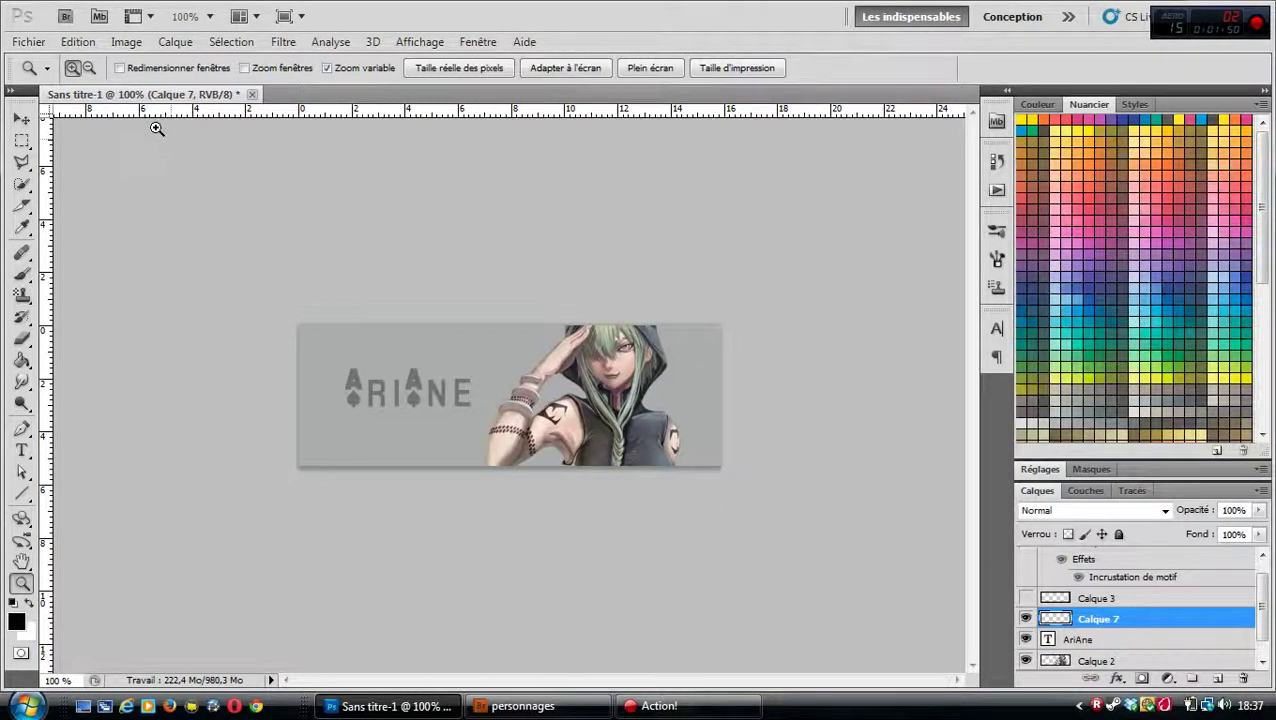
- Select the entire canvas and start a Contour stroke on the new layer with a dark grey colour
left_click(231, 41)
left_click(231, 65)
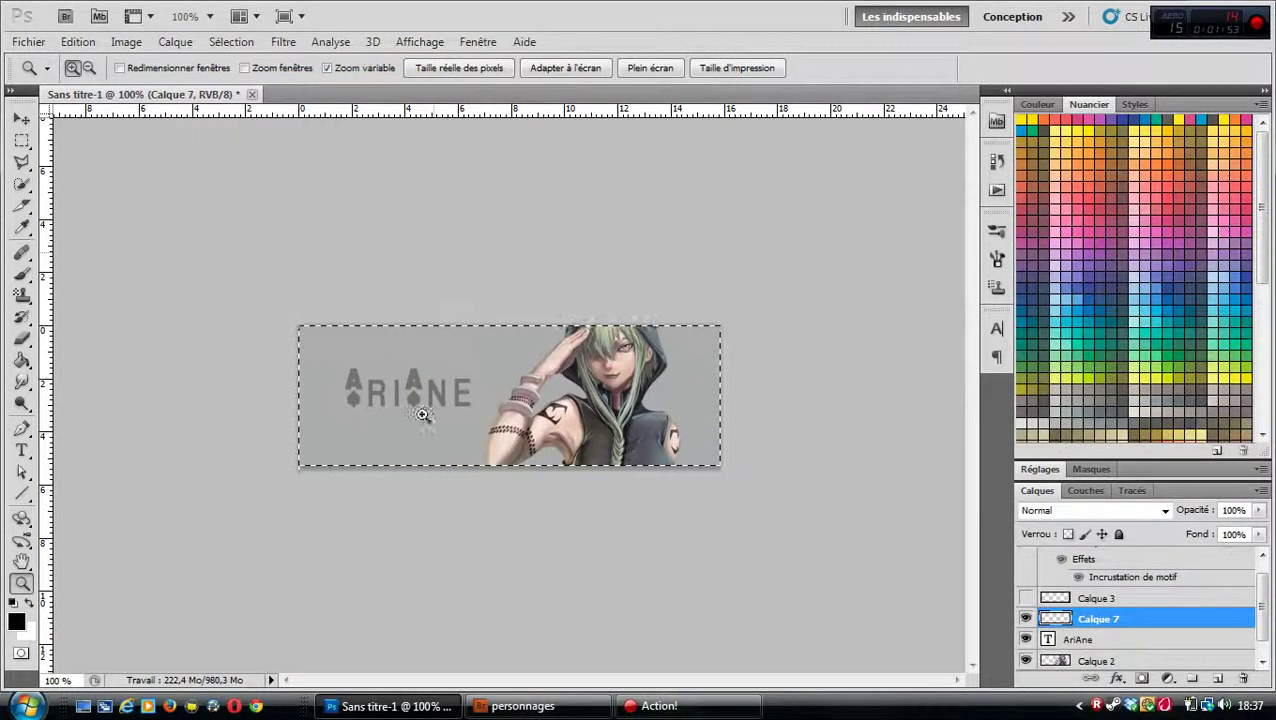
left_click(78, 41)
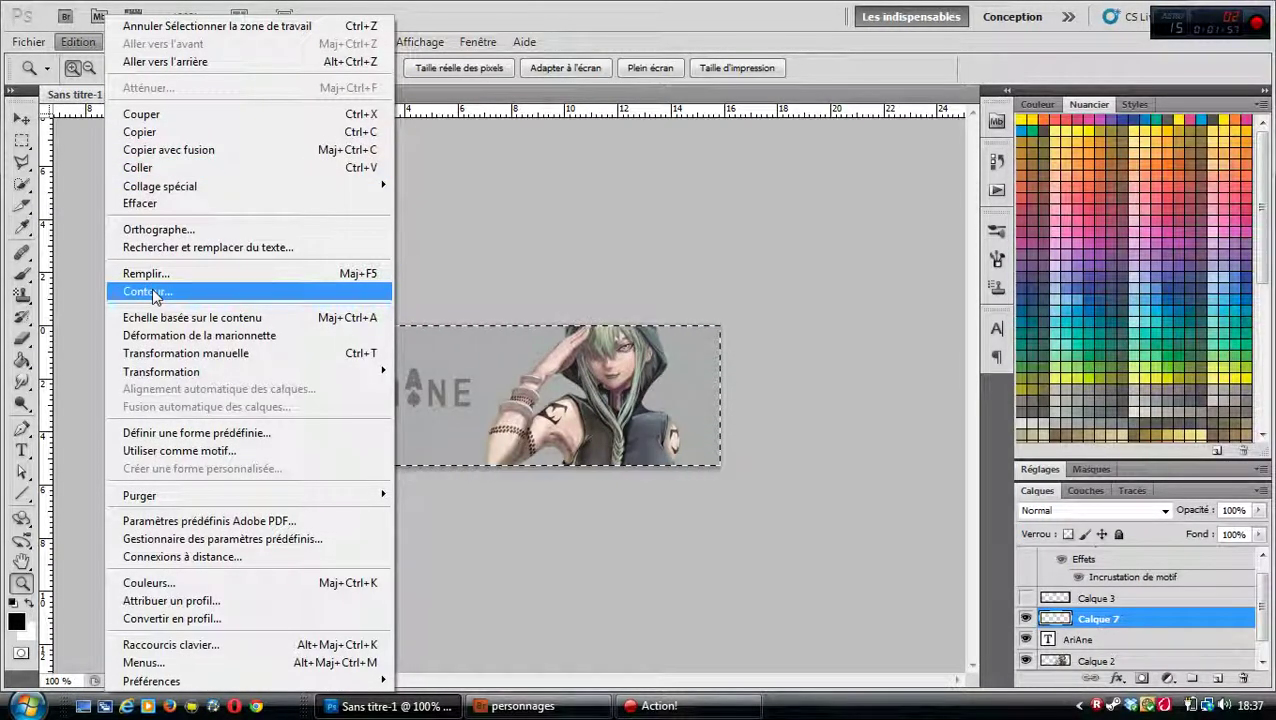
left_click(154, 292)
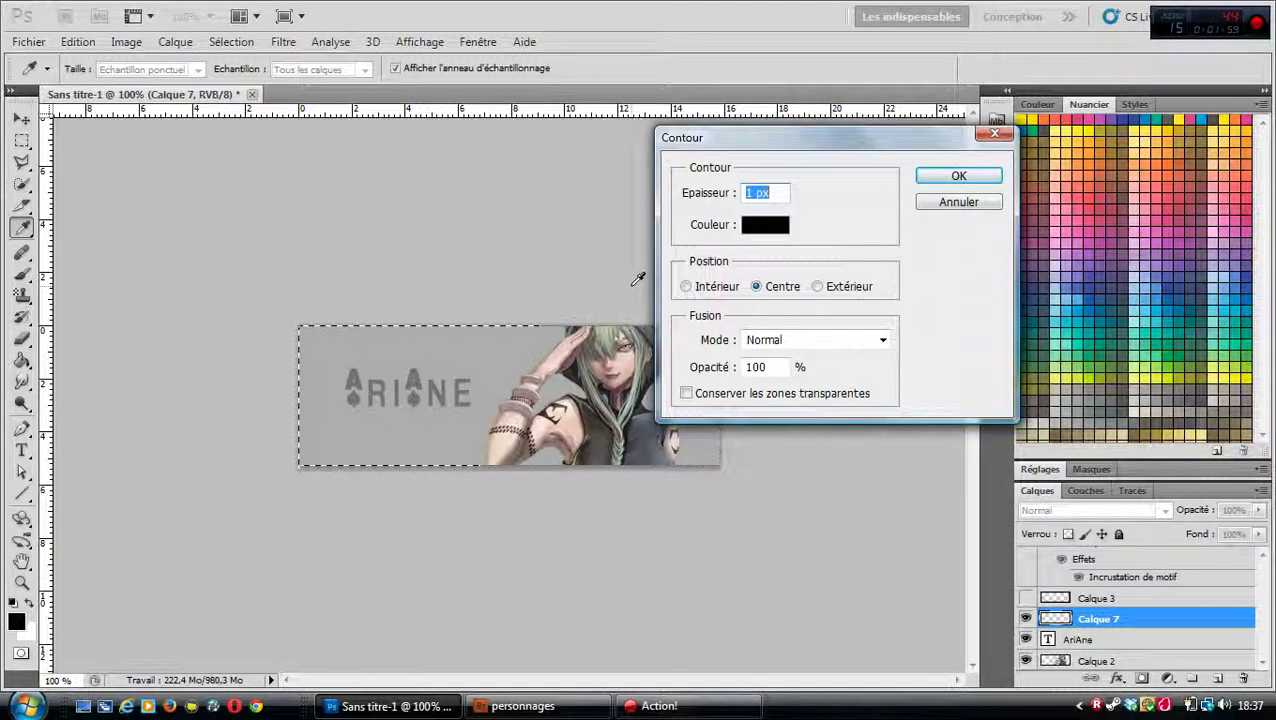
left_click(762, 226)
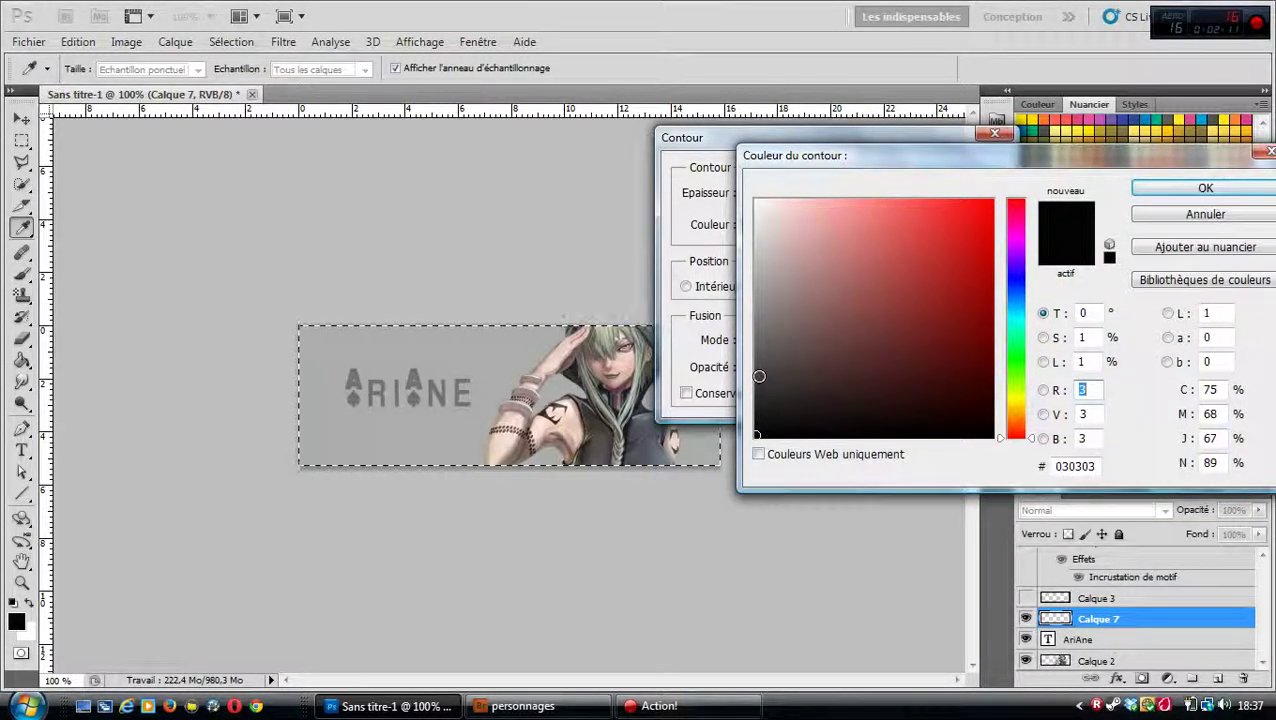
left_click(759, 376)
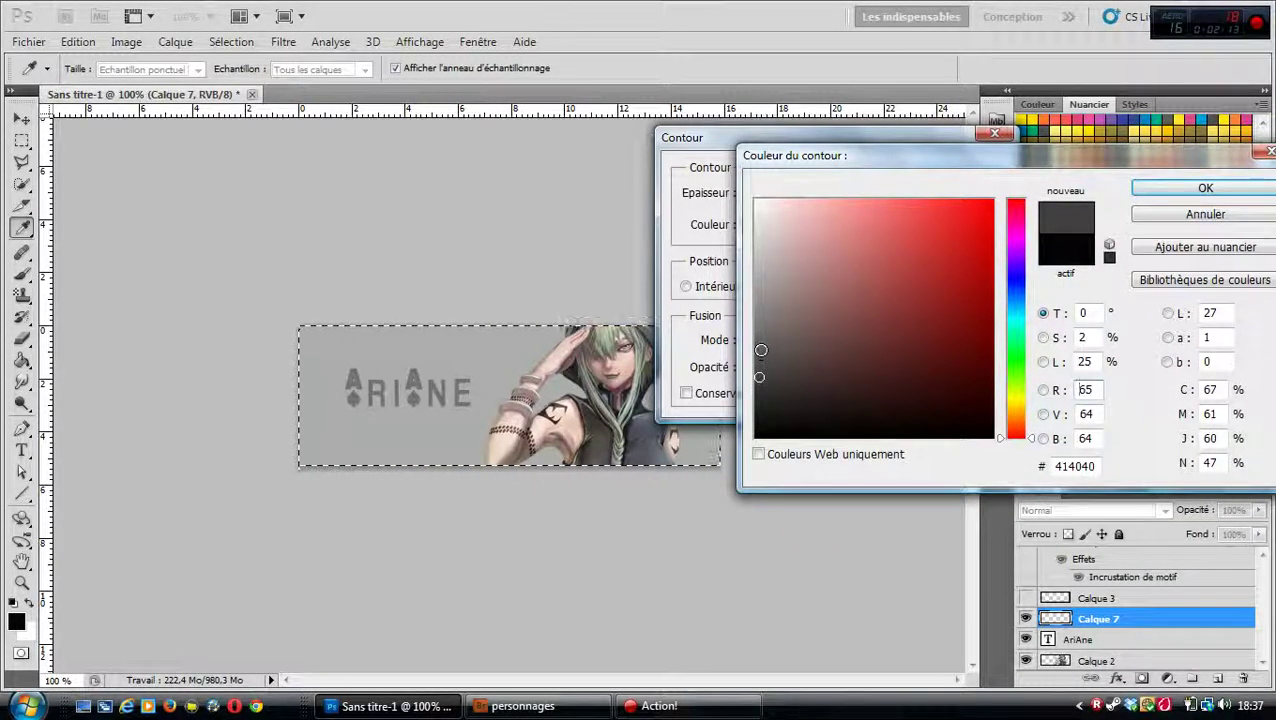
left_click(755, 347)
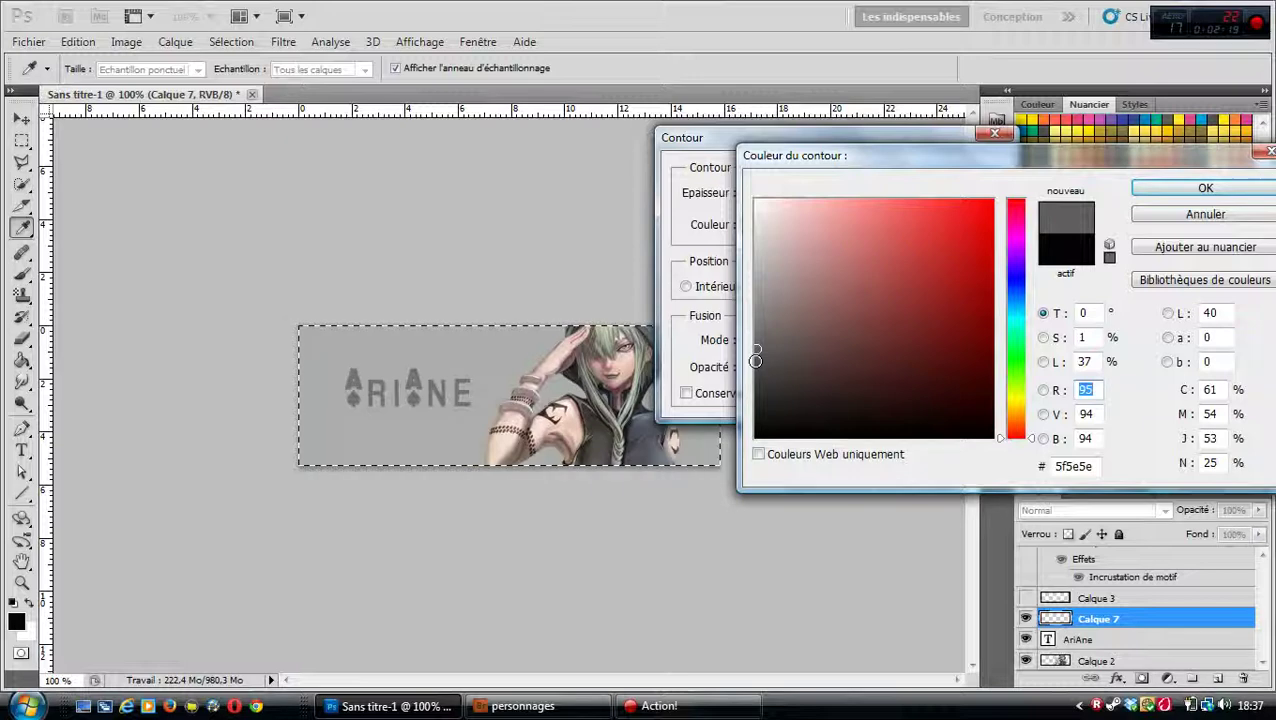
left_click(755, 360)
left_click(1163, 190)
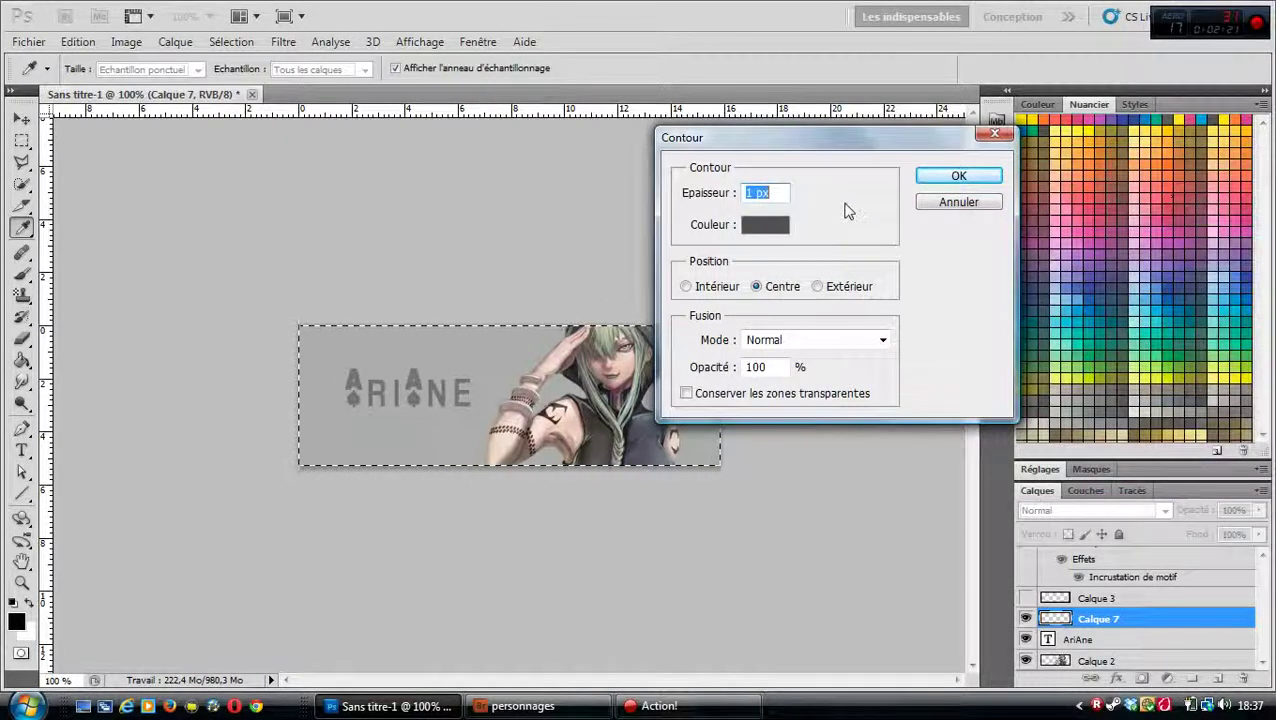
- Set the stroke thickness to 10 px, apply it around the banner's edge and deselect the canvas
left_click(752, 192)
double_click(752, 192)
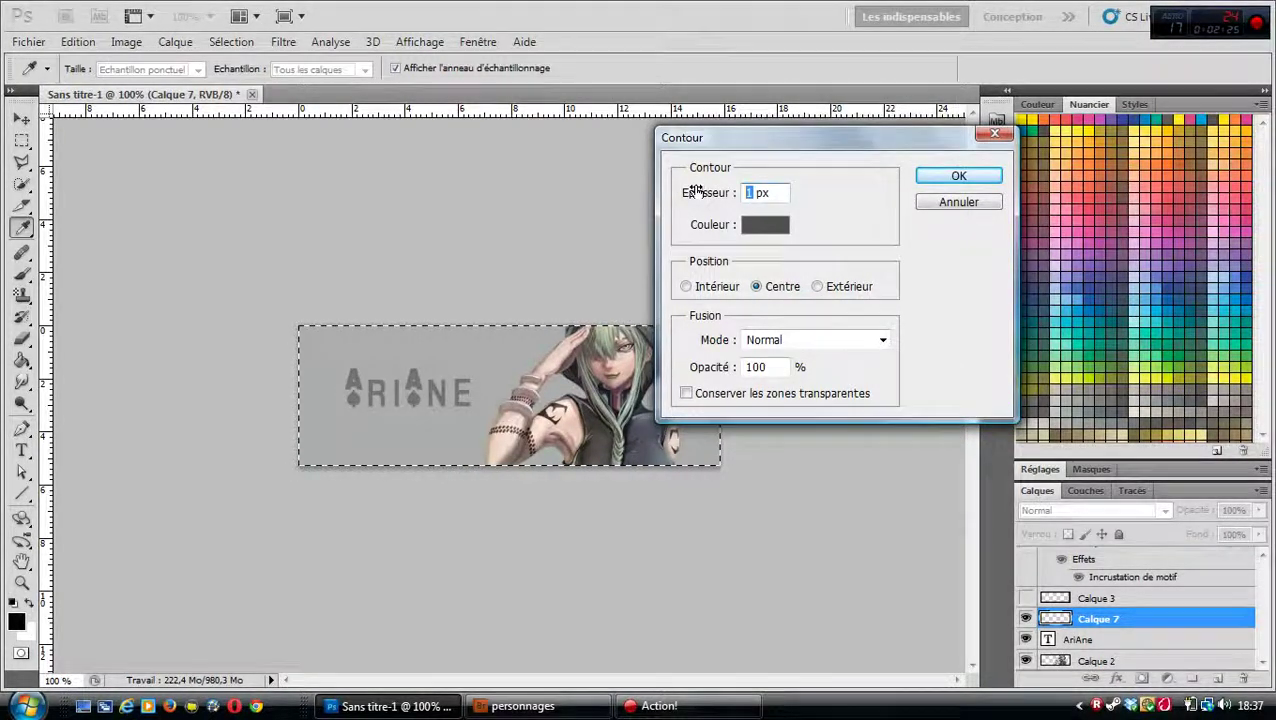
type("10")
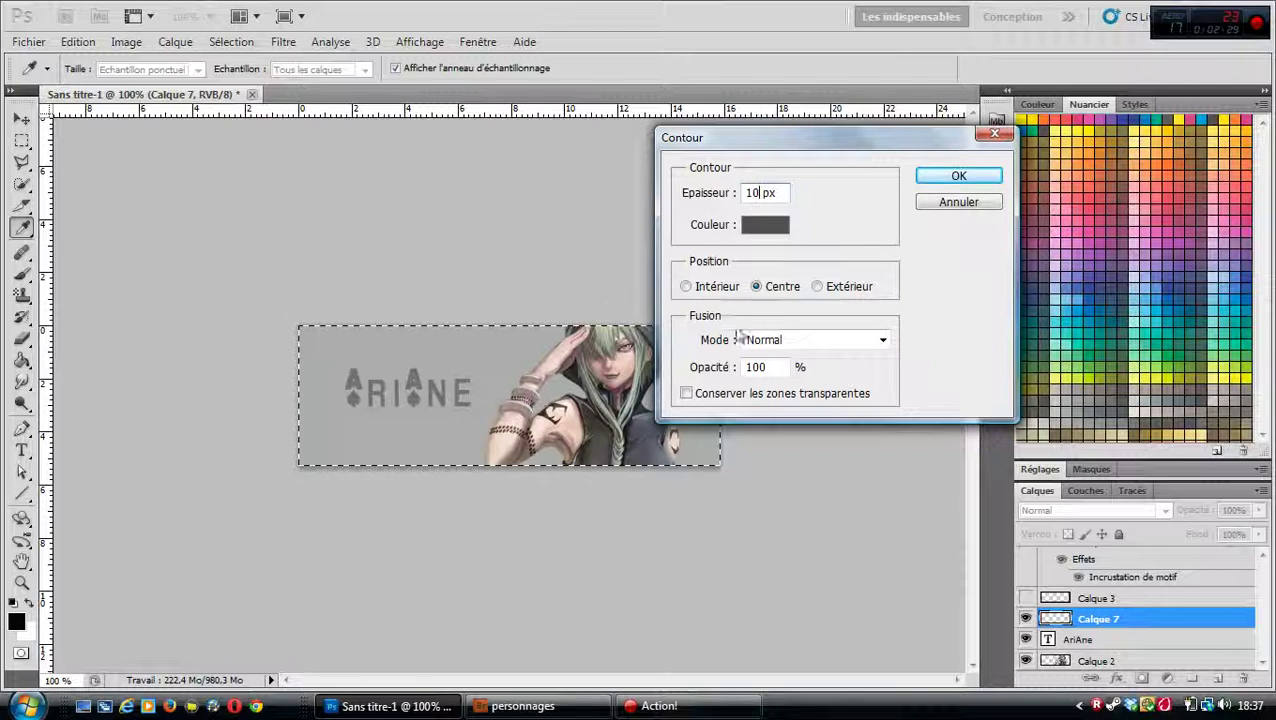
left_click(928, 180)
key("z")
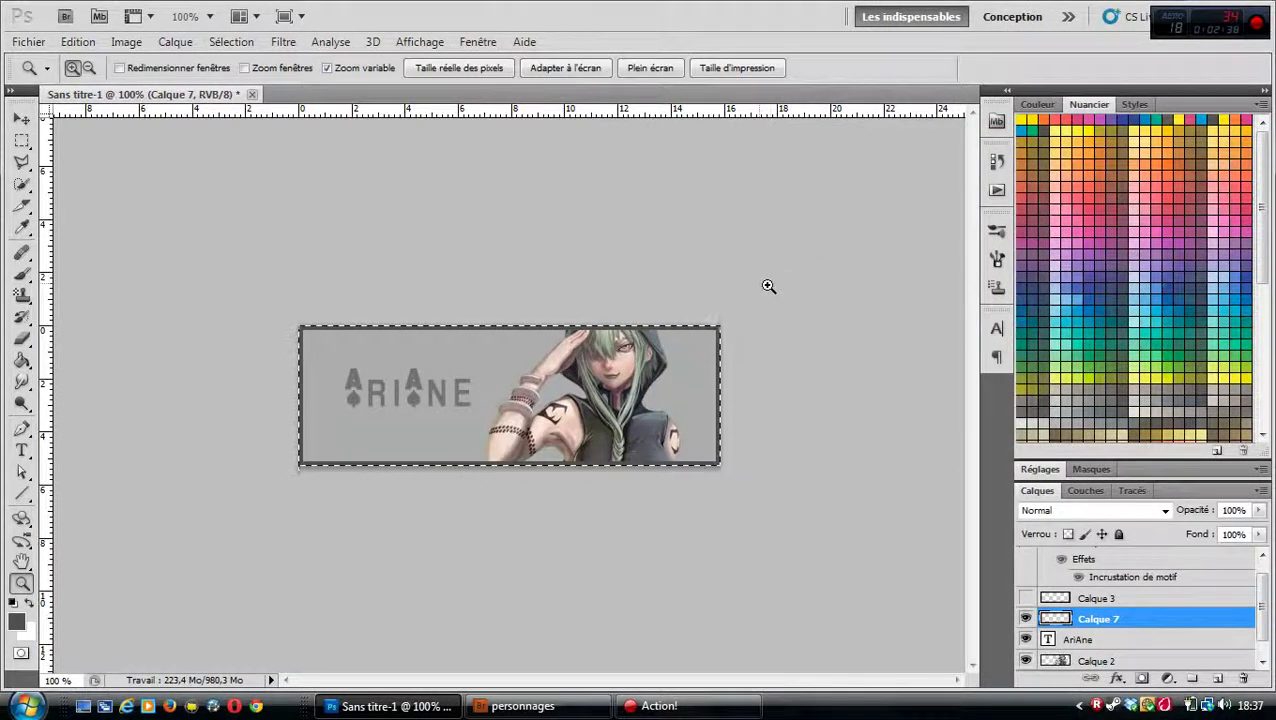
key("ctrl+d")
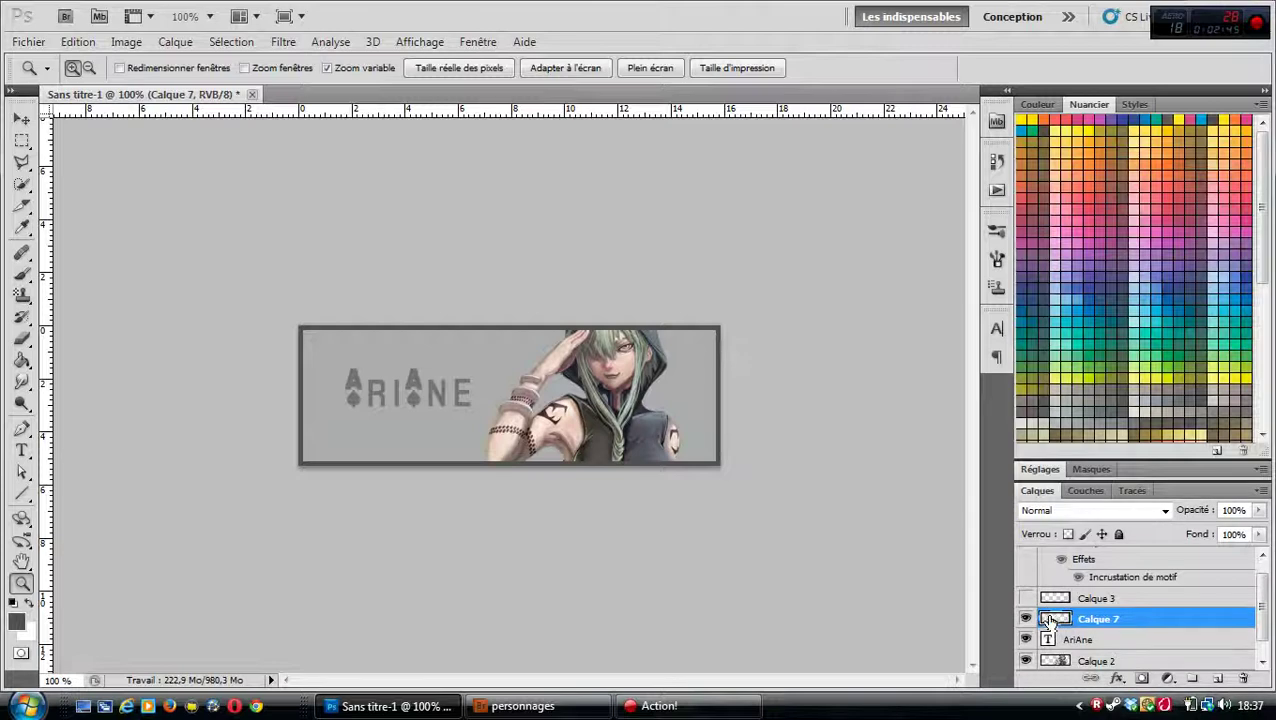
- Add another empty layer above Calque 7 with the default settings
left_click(175, 42)
mouse_move(190, 62)
left_click(436, 63)
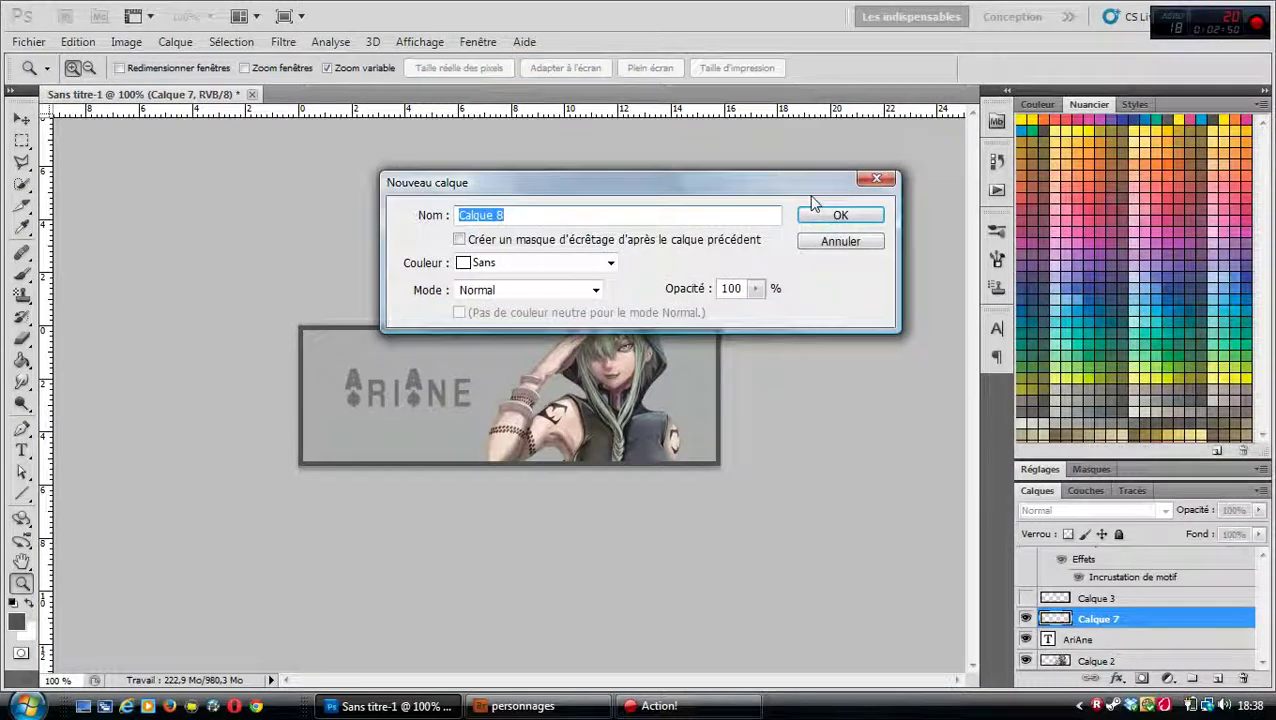
left_click(830, 213)
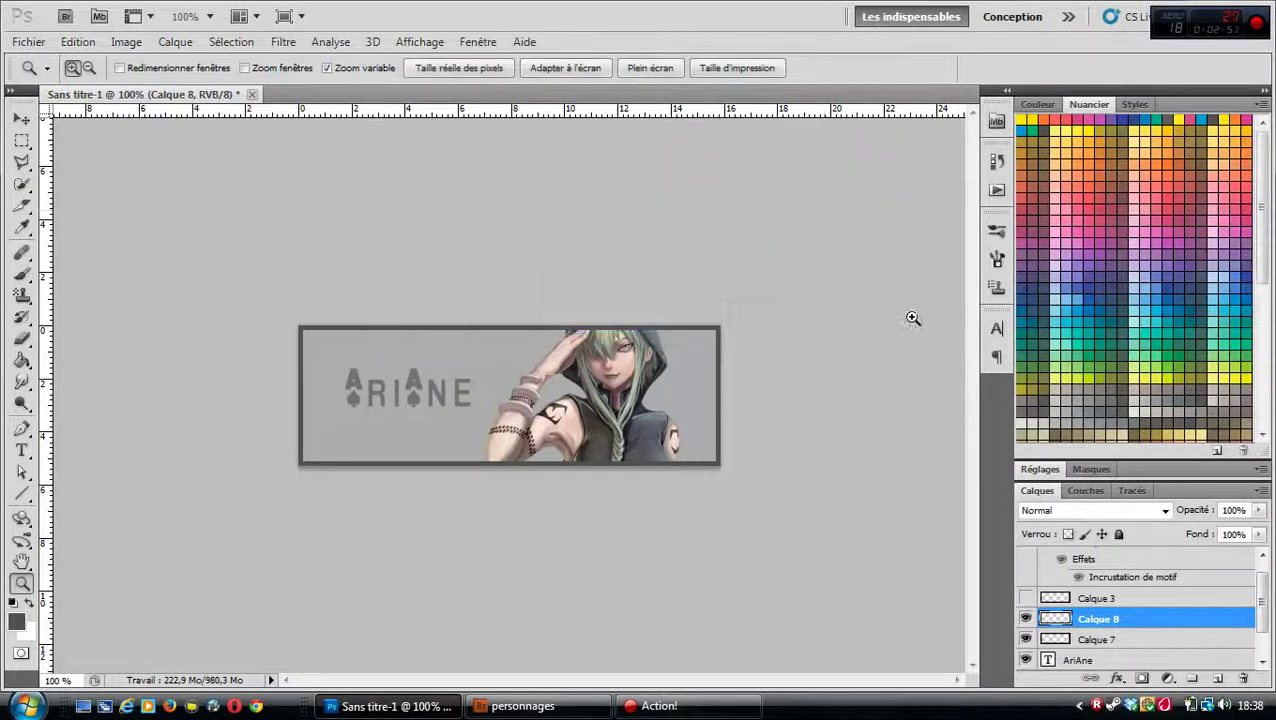
double_click(1056, 621)
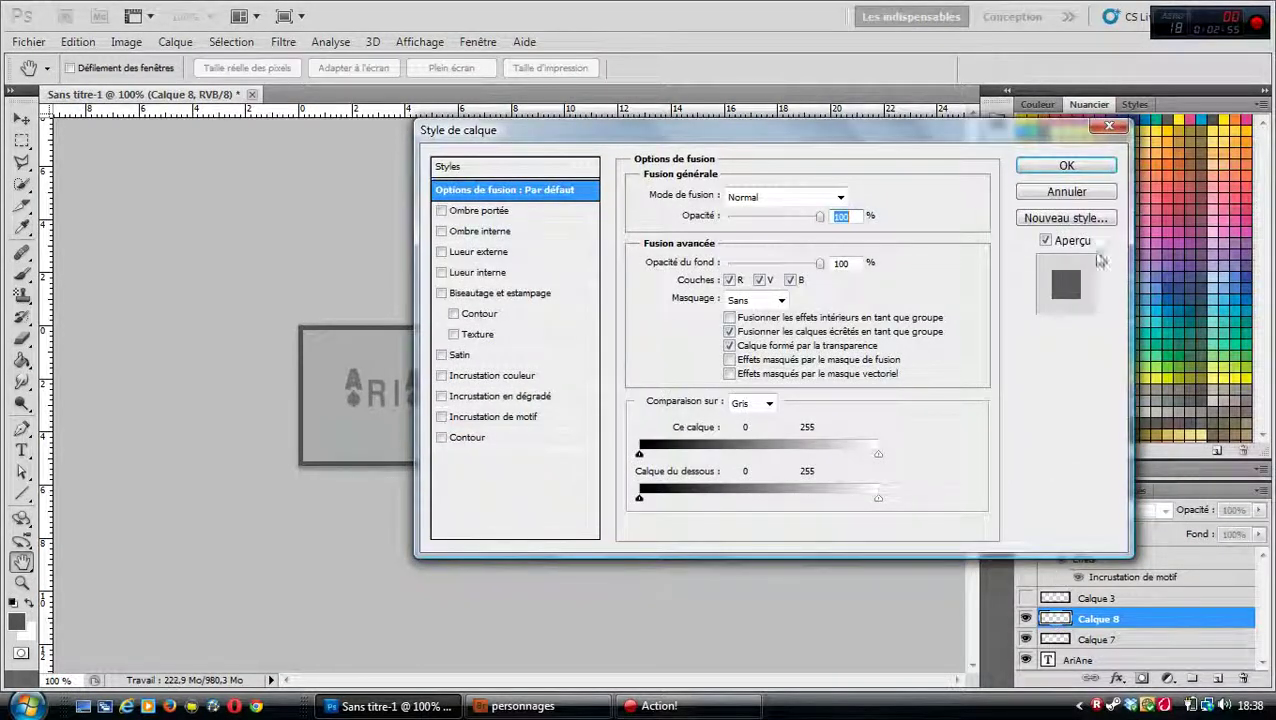
key("Escape")
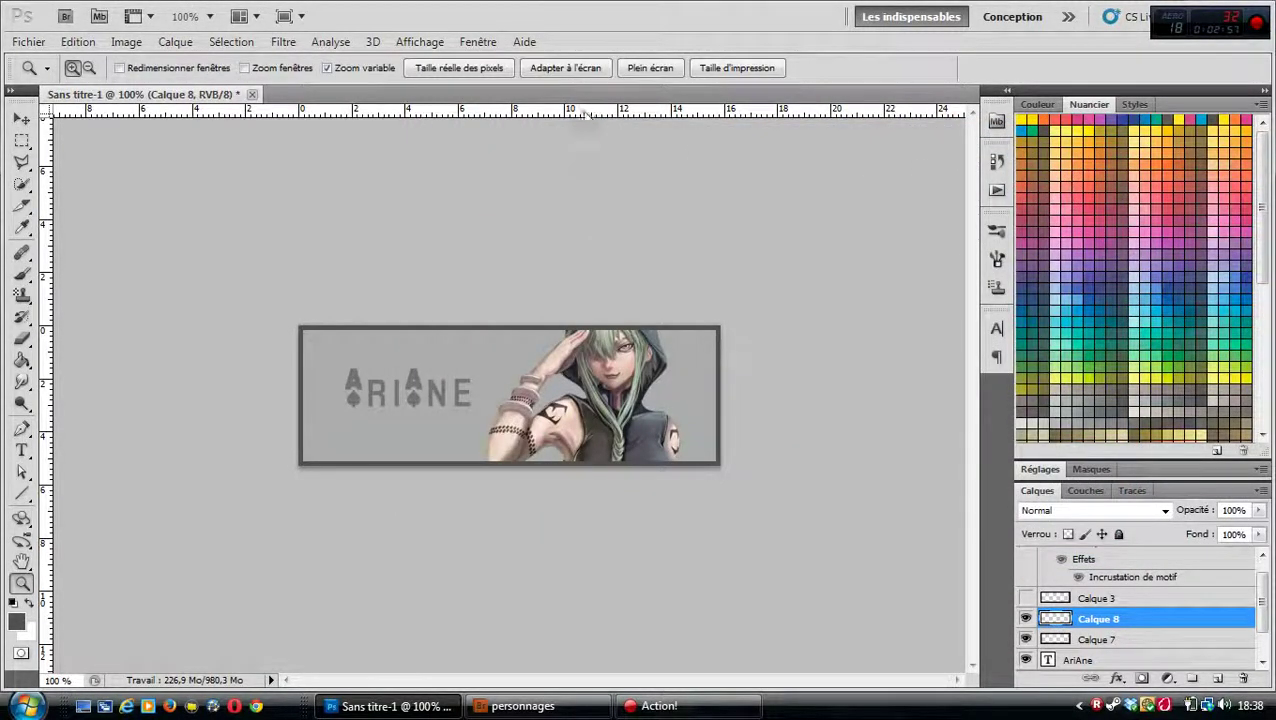
- Apply the same 10 px dark grey stroke around the entire canvas on Calque 8, deselect, and hide Calque 7
left_click(226, 42)
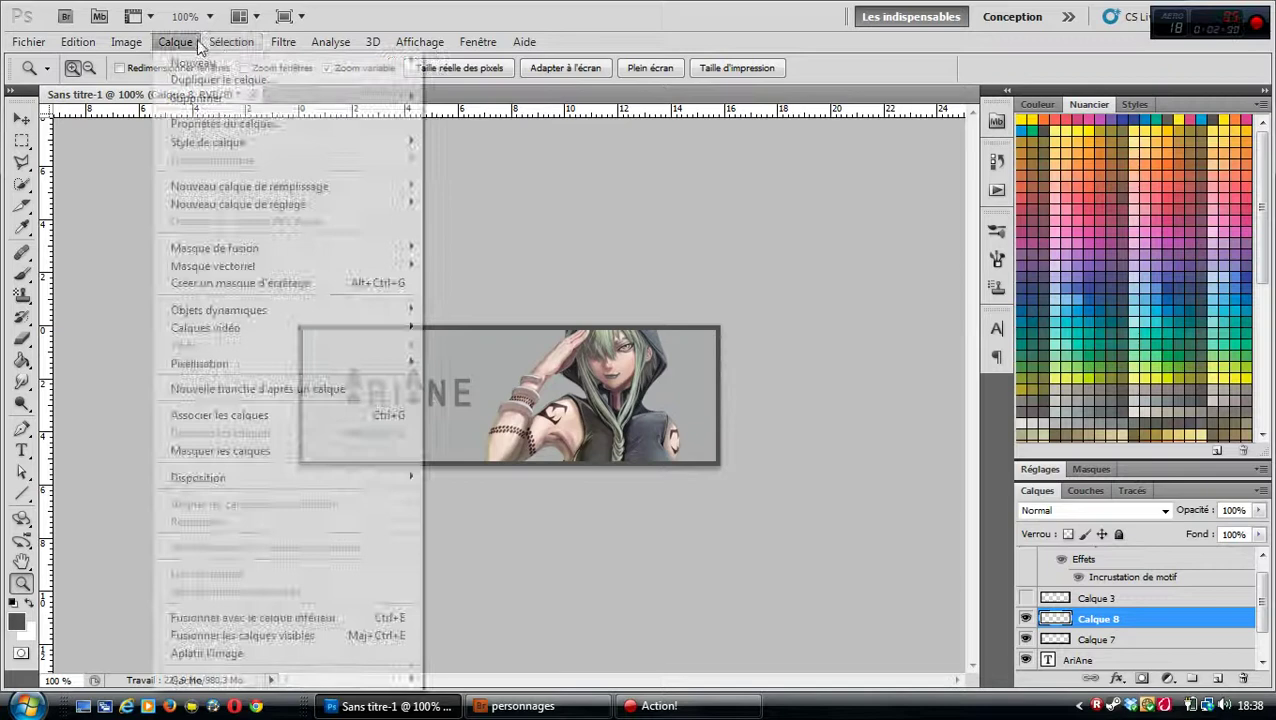
left_click(235, 62)
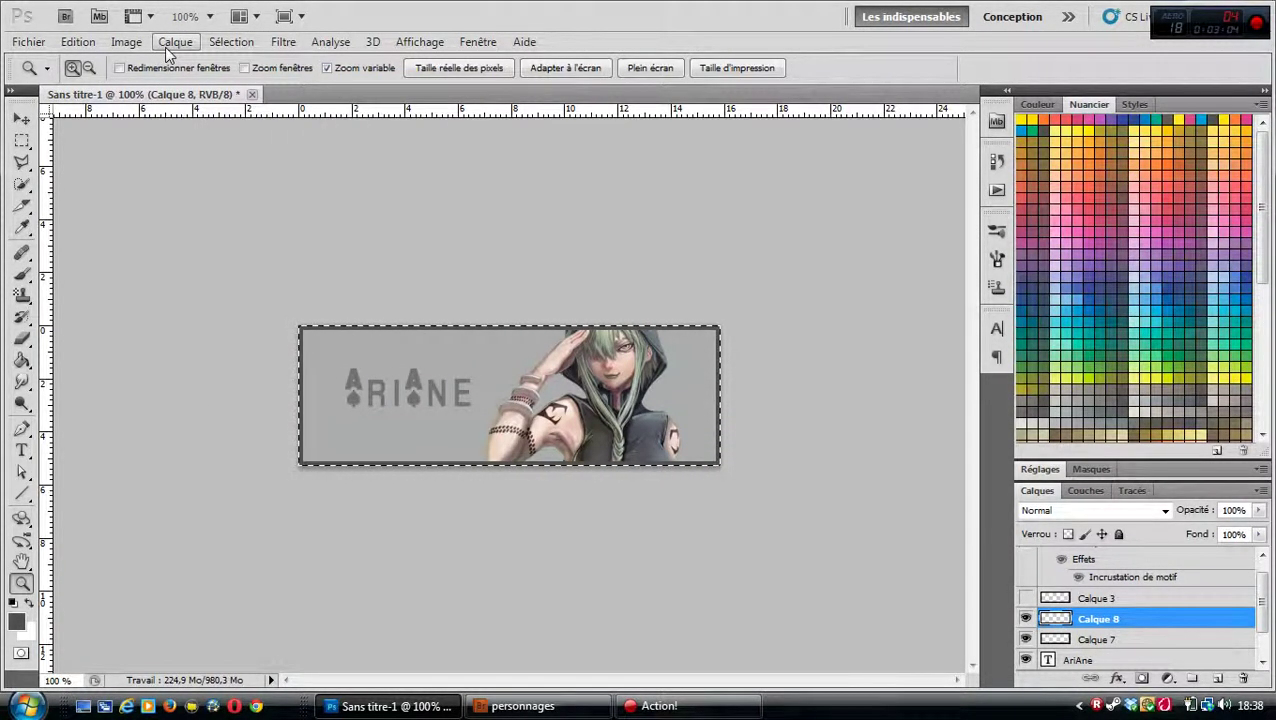
left_click(79, 42)
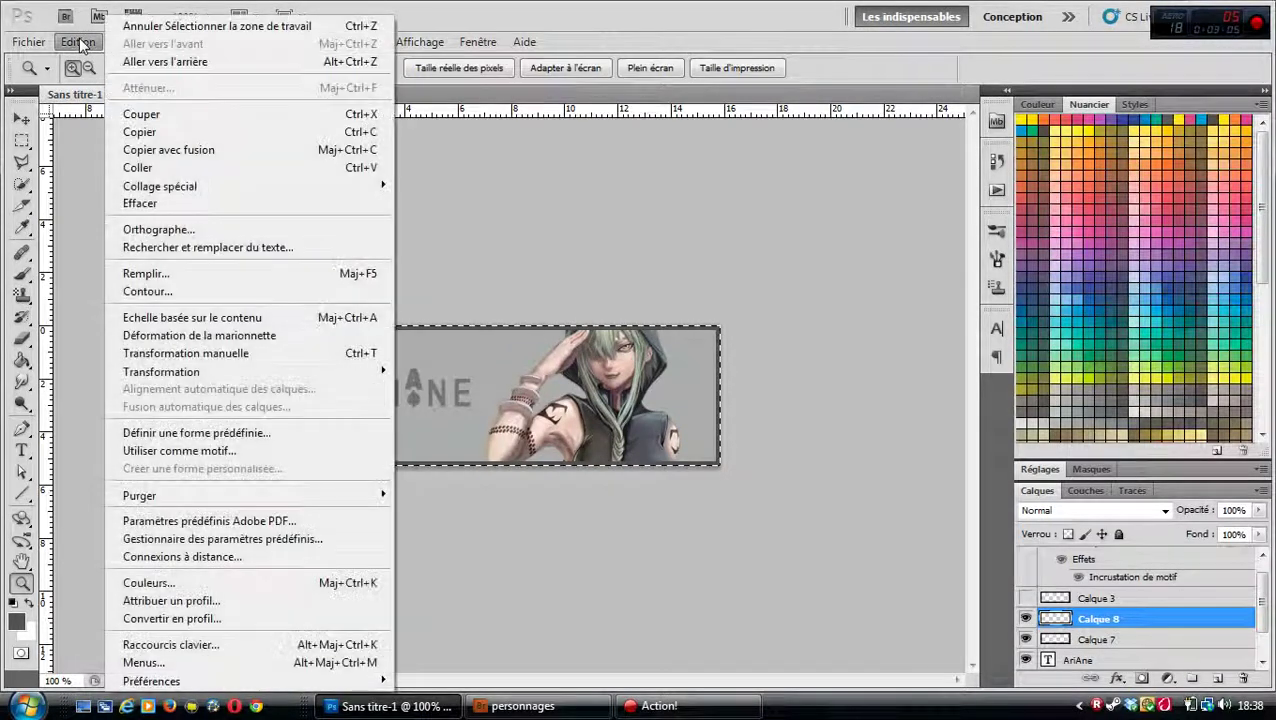
left_click(148, 291)
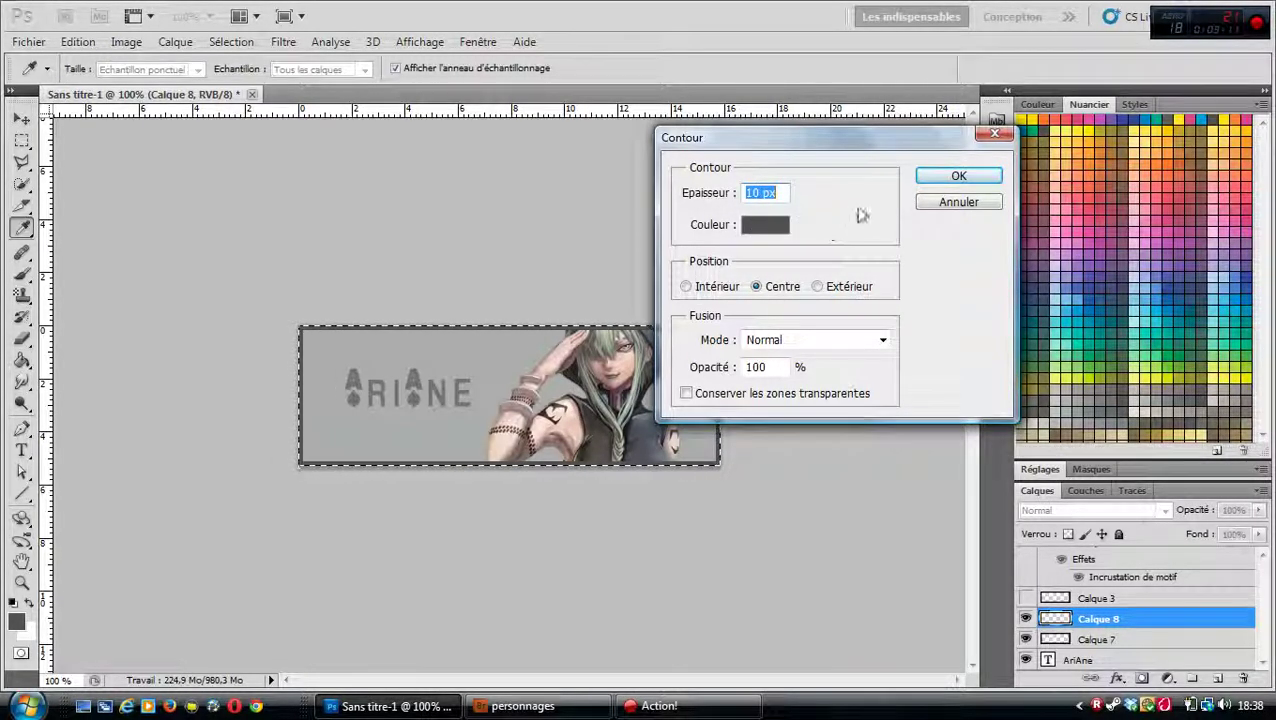
left_click(935, 180)
key("z")
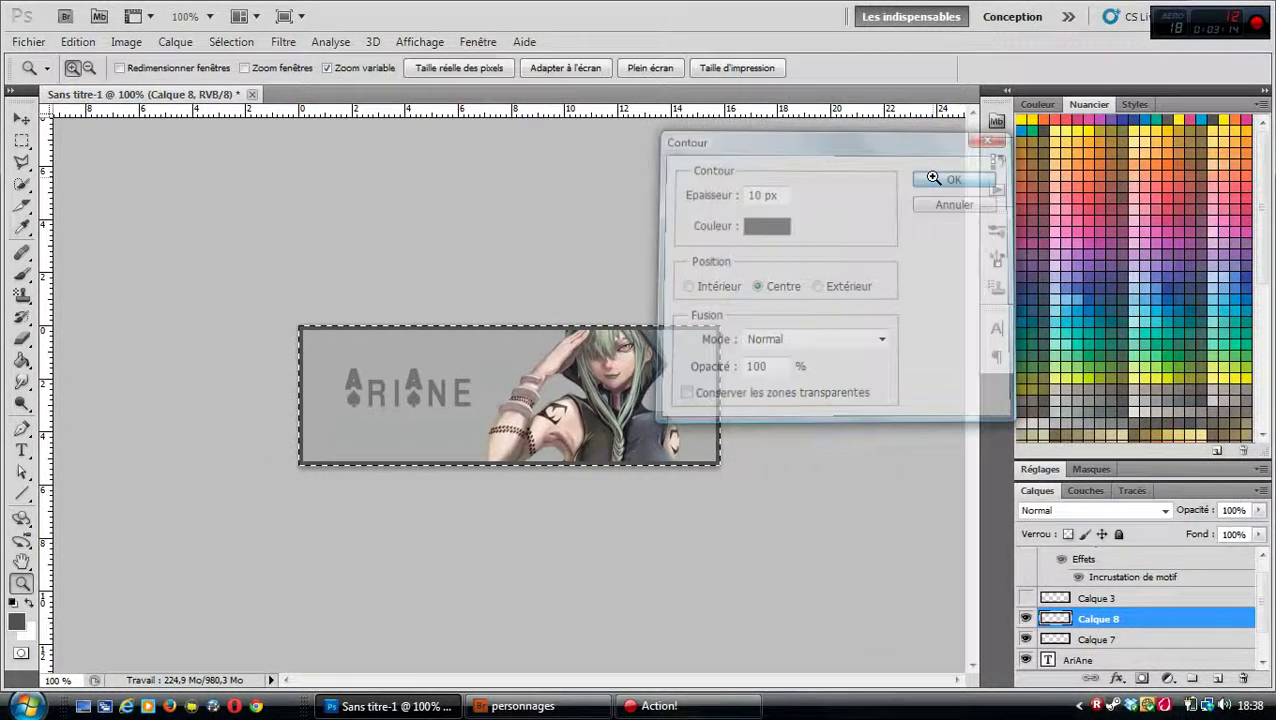
key("ctrl+d")
left_click(1026, 639)
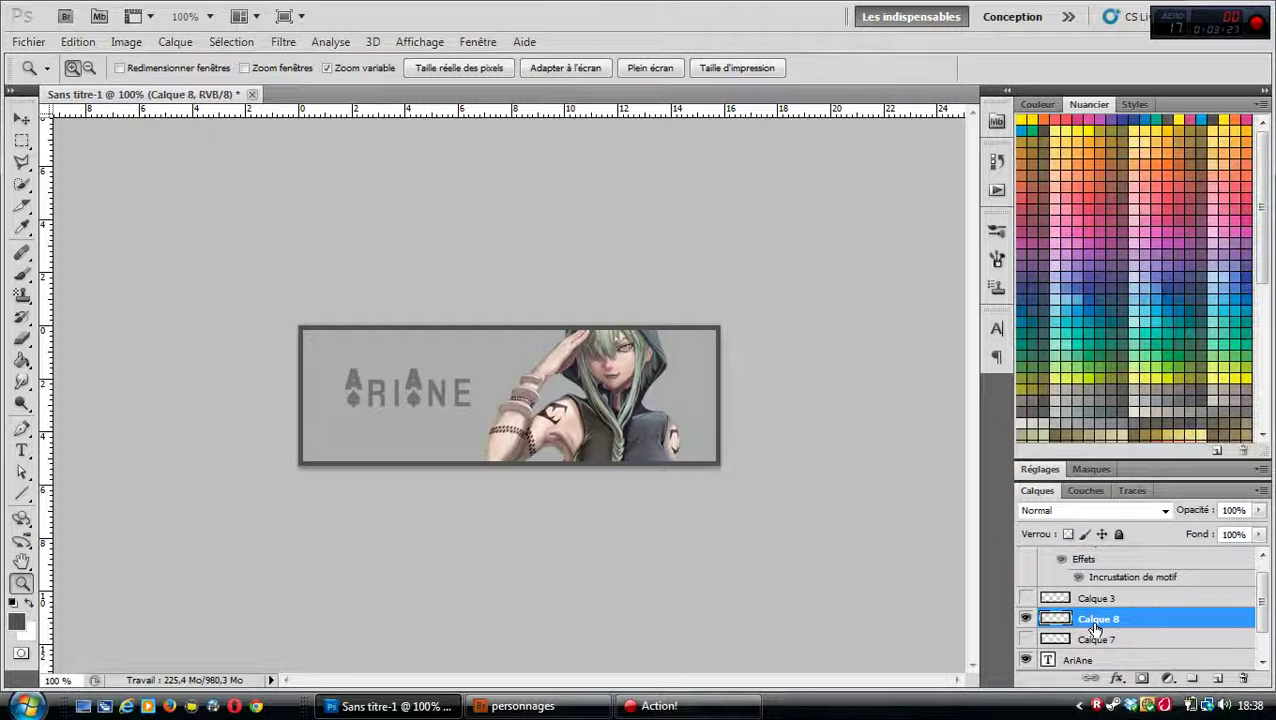
- Enable the Contour effect in Calque 8's layer style and show its settings
mouse_move(1108, 628)
left_mouse_down()
mouse_move(1122, 621)
mouse_move(1110, 619)
left_mouse_up()
double_click(1170, 621)
left_click_drag(728, 118, 1063, 131)
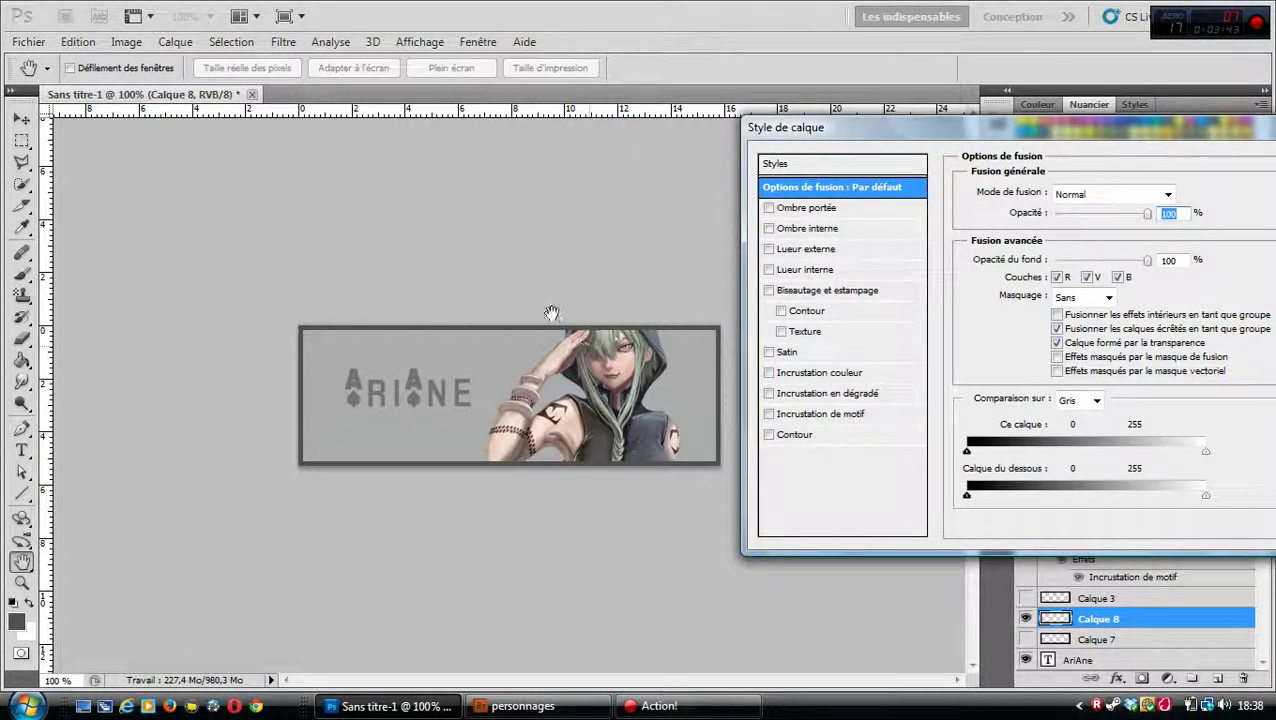
left_click(769, 436)
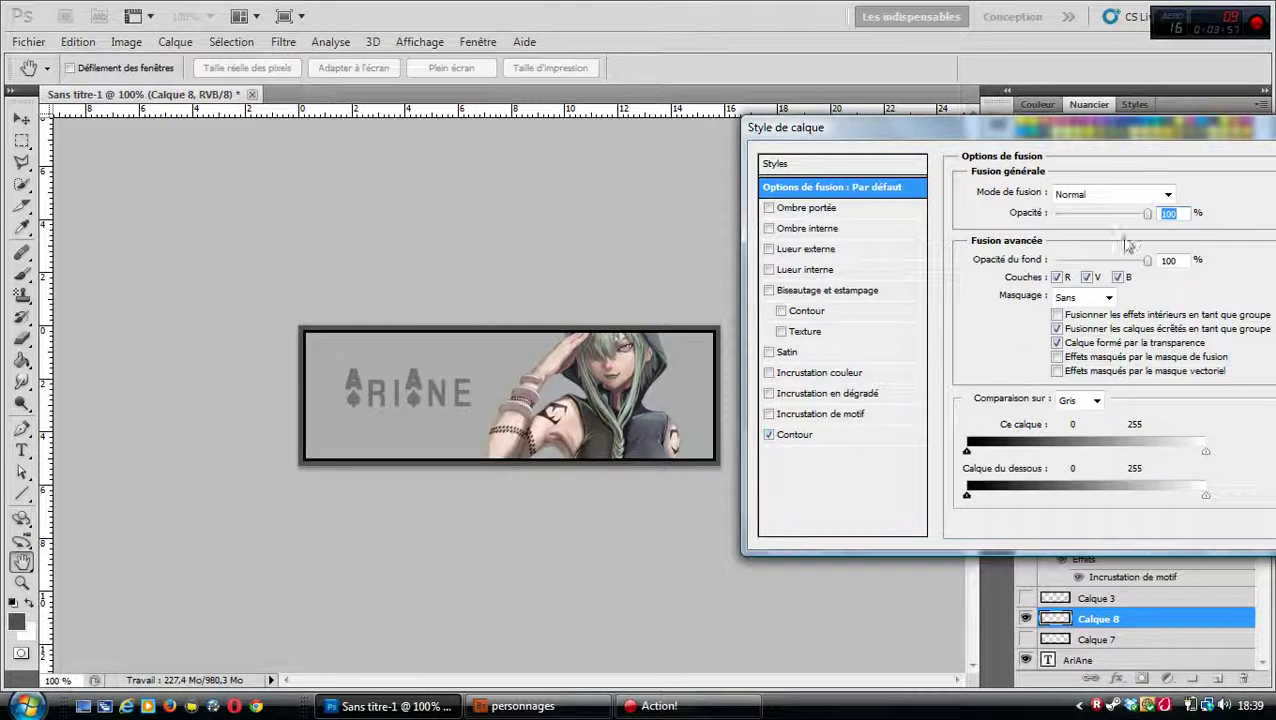
left_click_drag(1160, 127, 647, 154)
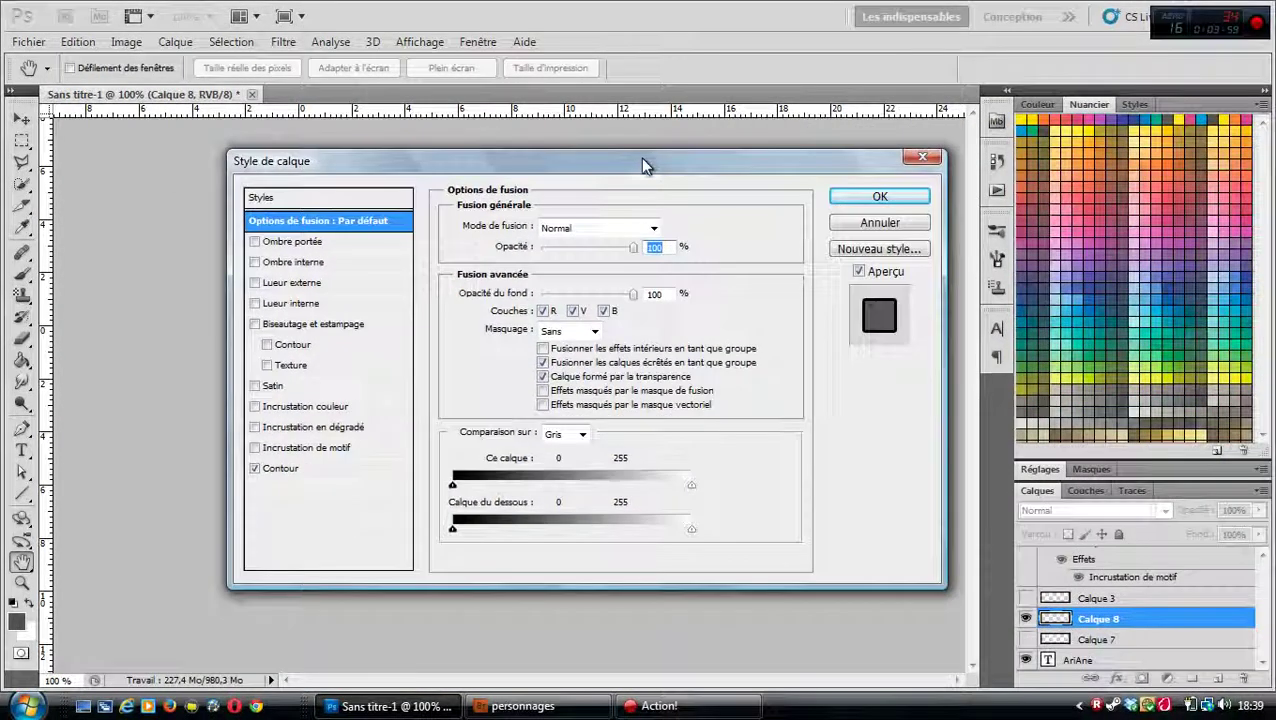
left_click(290, 472)
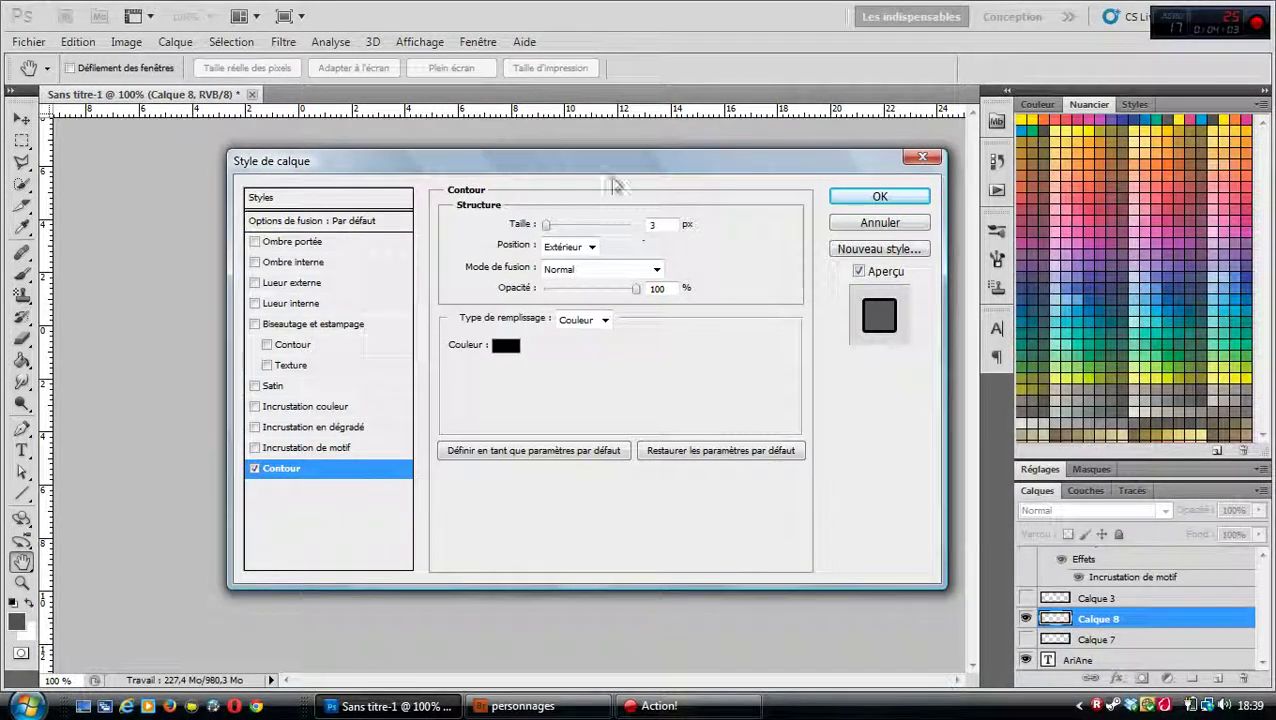
left_click_drag(634, 160, 834, 110)
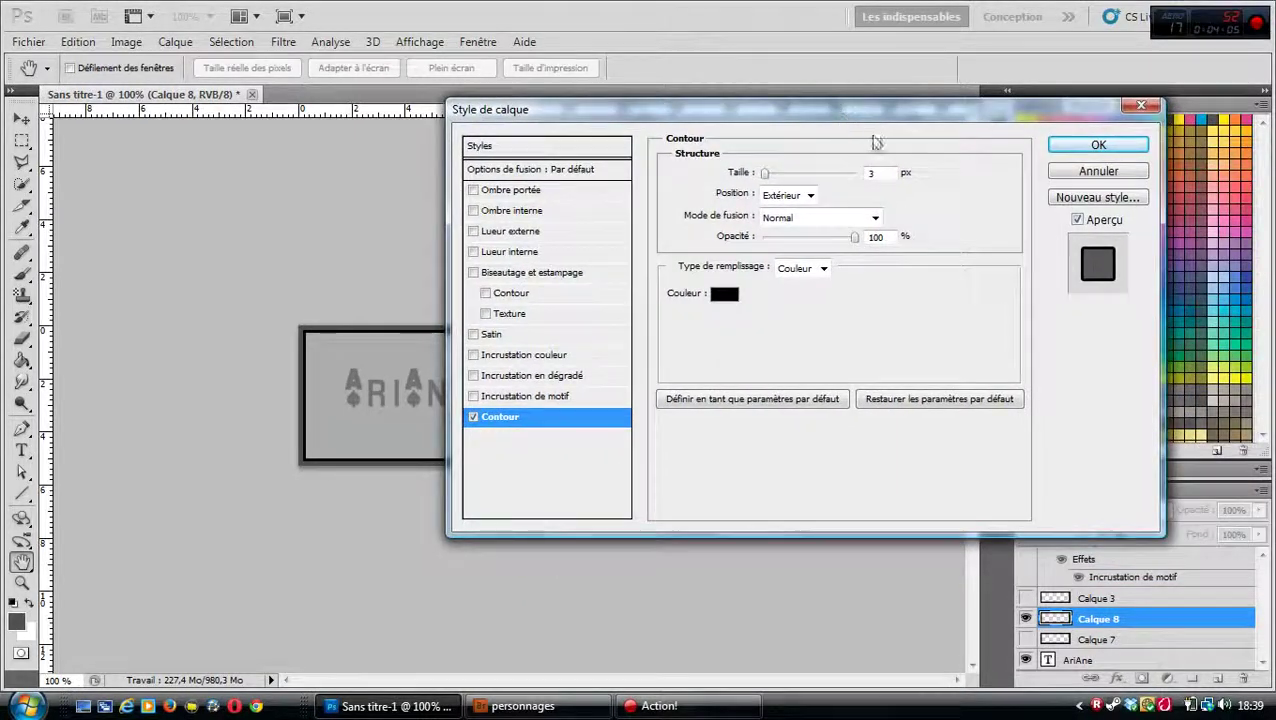
- Set Calque 8's Contour effect to a size of 5 px and white (ffffff), and apply the layer style
double_click(873, 173)
type("5")
left_click(724, 297)
left_click_drag(790, 280, 756, 201)
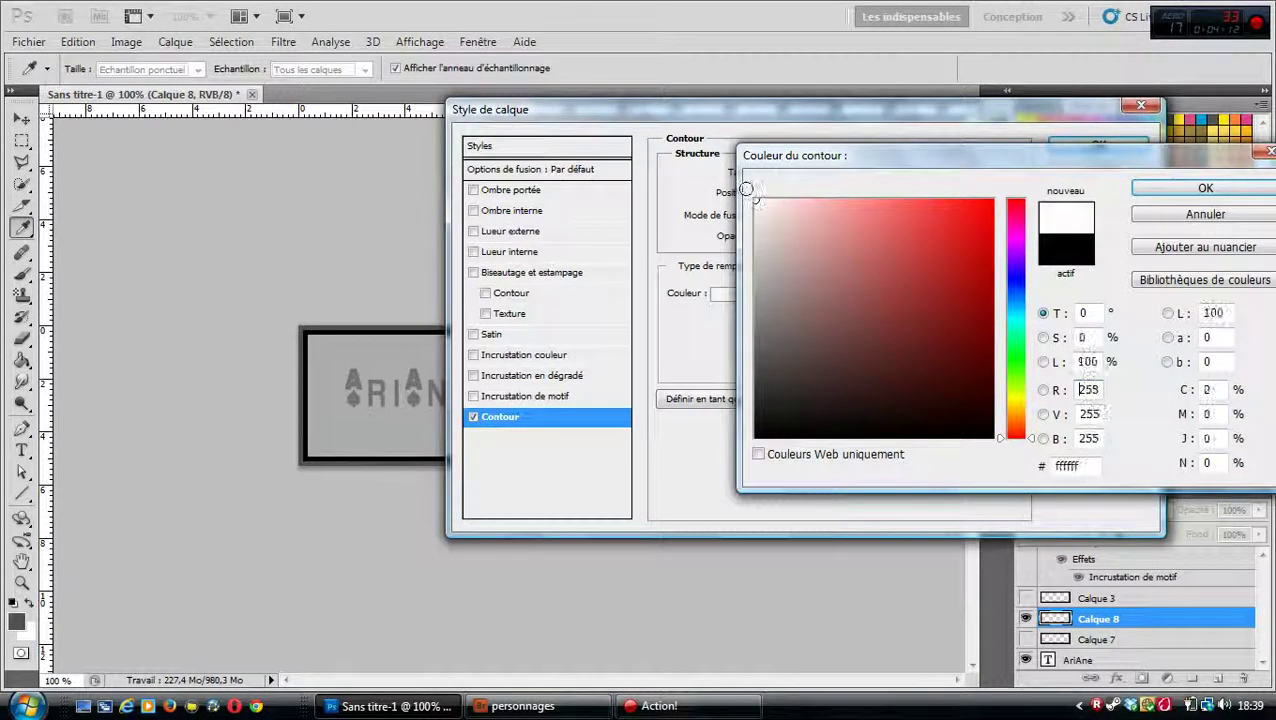
left_click(1205, 188)
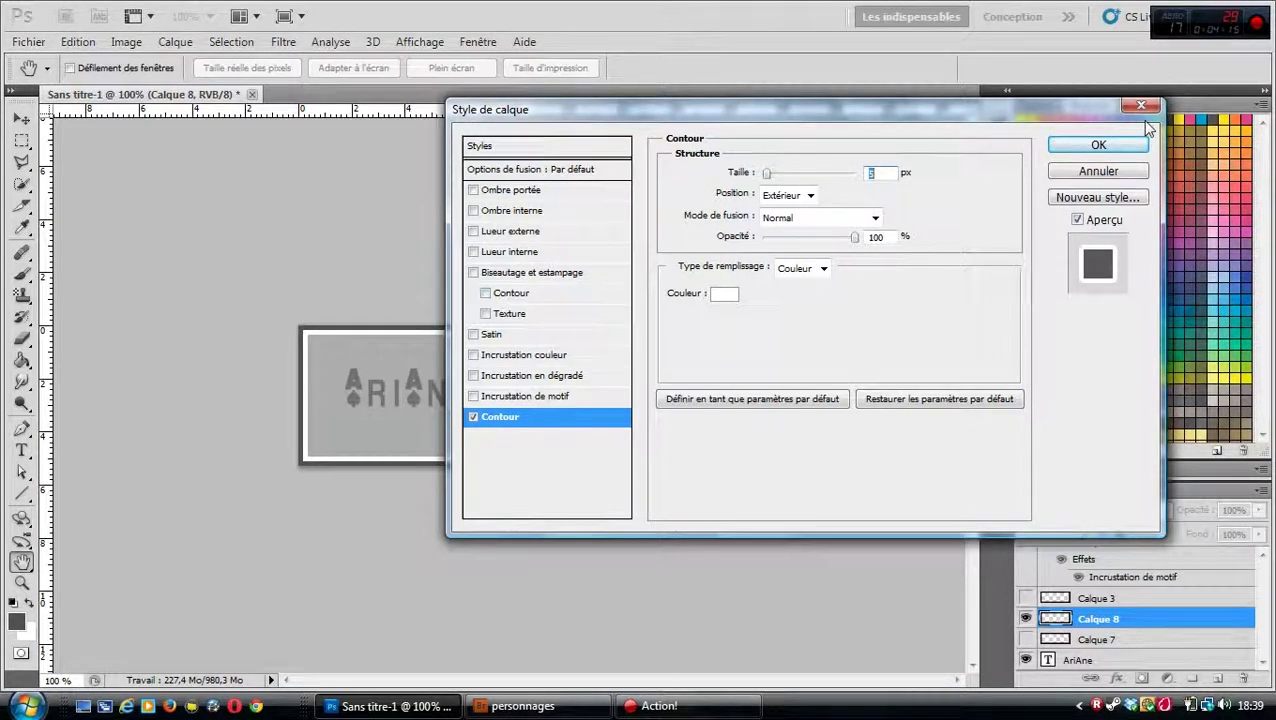
left_click(1098, 146)
key("z")
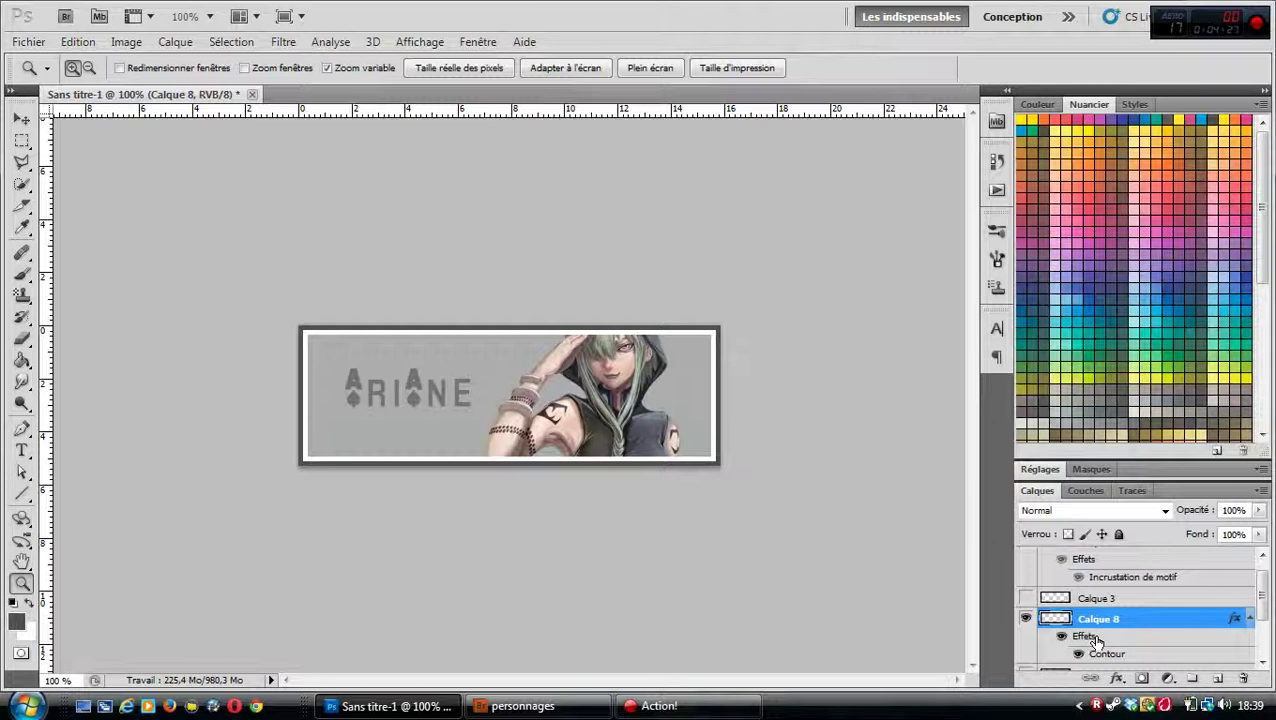
- Duplicate Calque 8 together with its Contour effect and hide the original layer
key("ctrl+j")
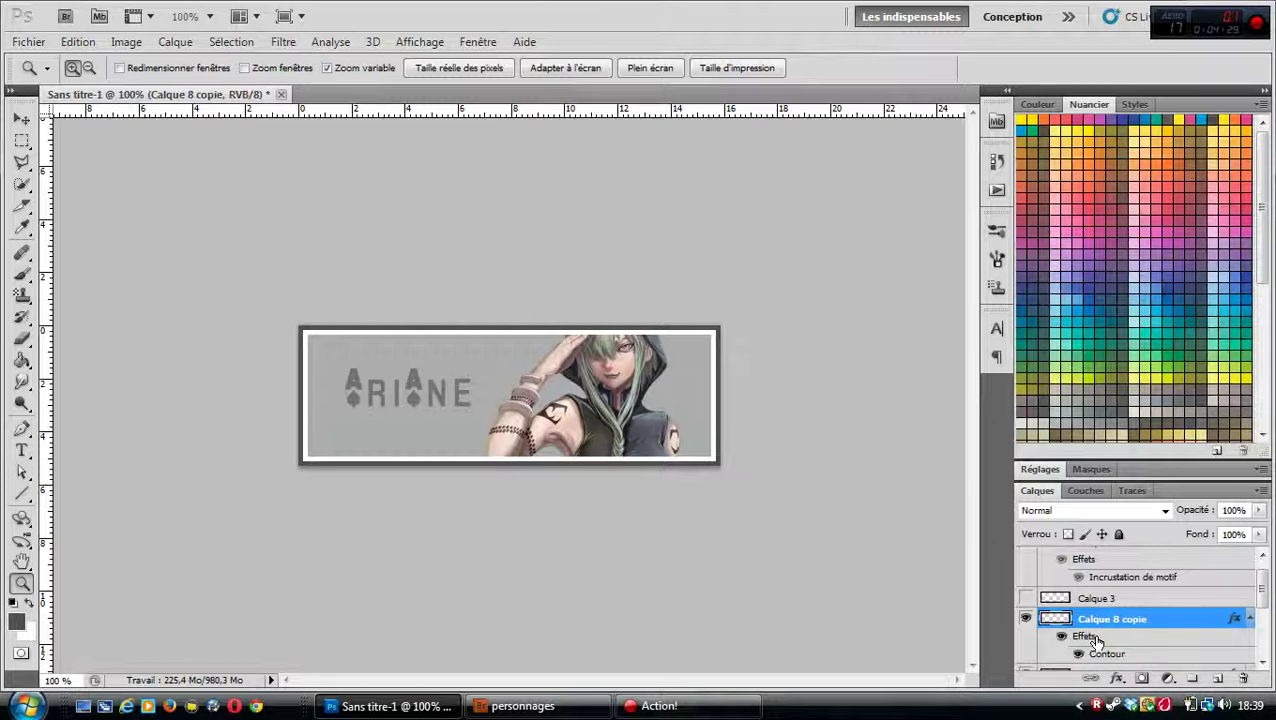
scroll(1100, 610, "down", 1)
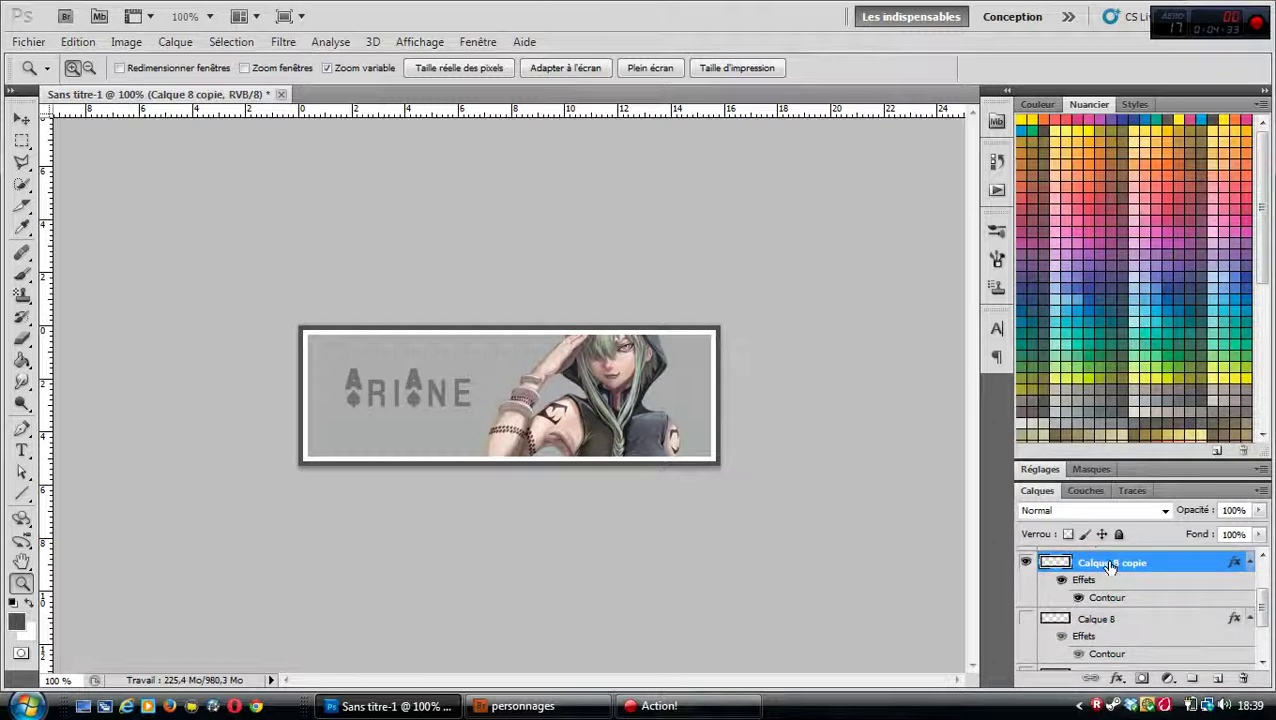
- Add a drop shadow (Ombre portée) with a distance of 13 px to Calque 8 copie's layer style
double_click(1160, 568)
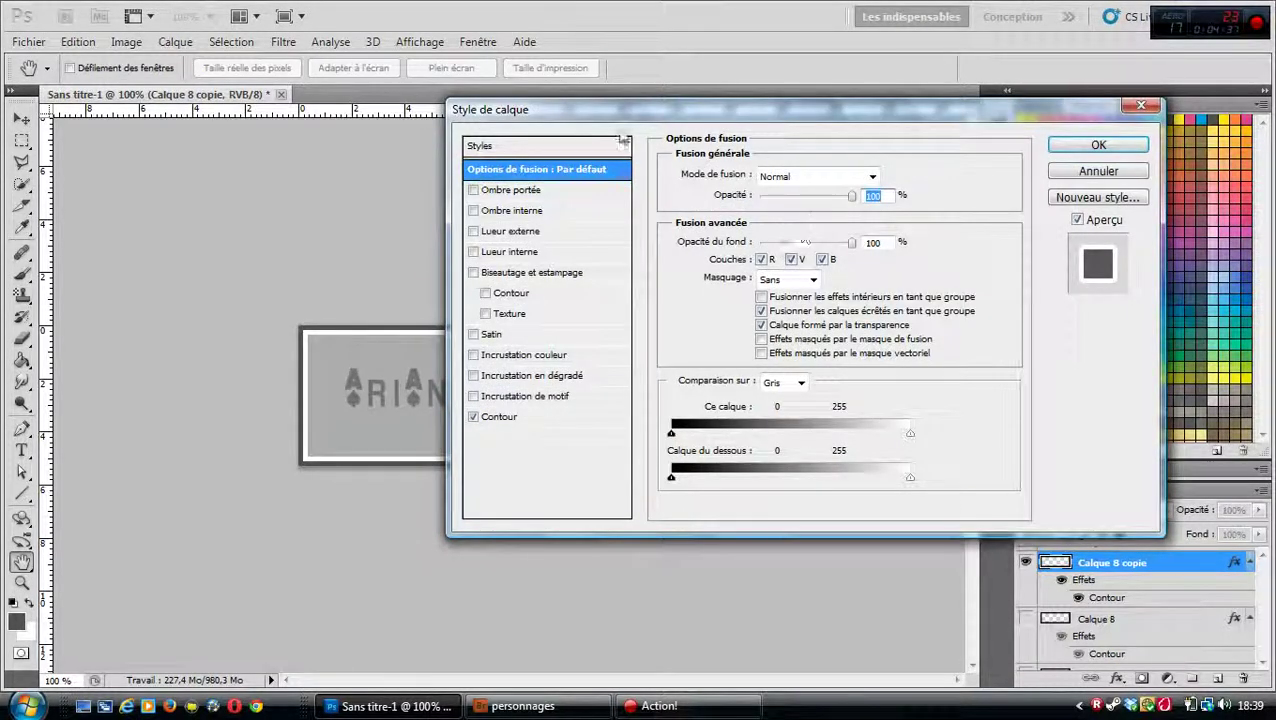
left_click_drag(618, 106, 746, 101)
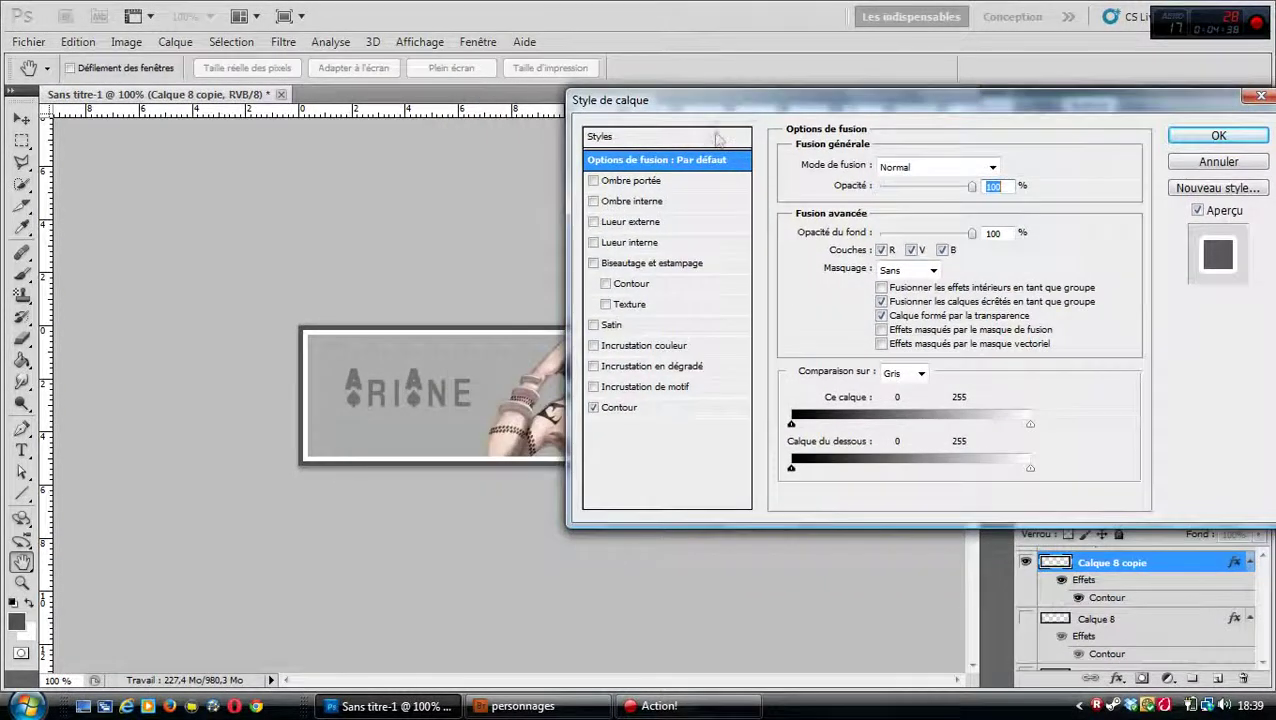
left_click(594, 182)
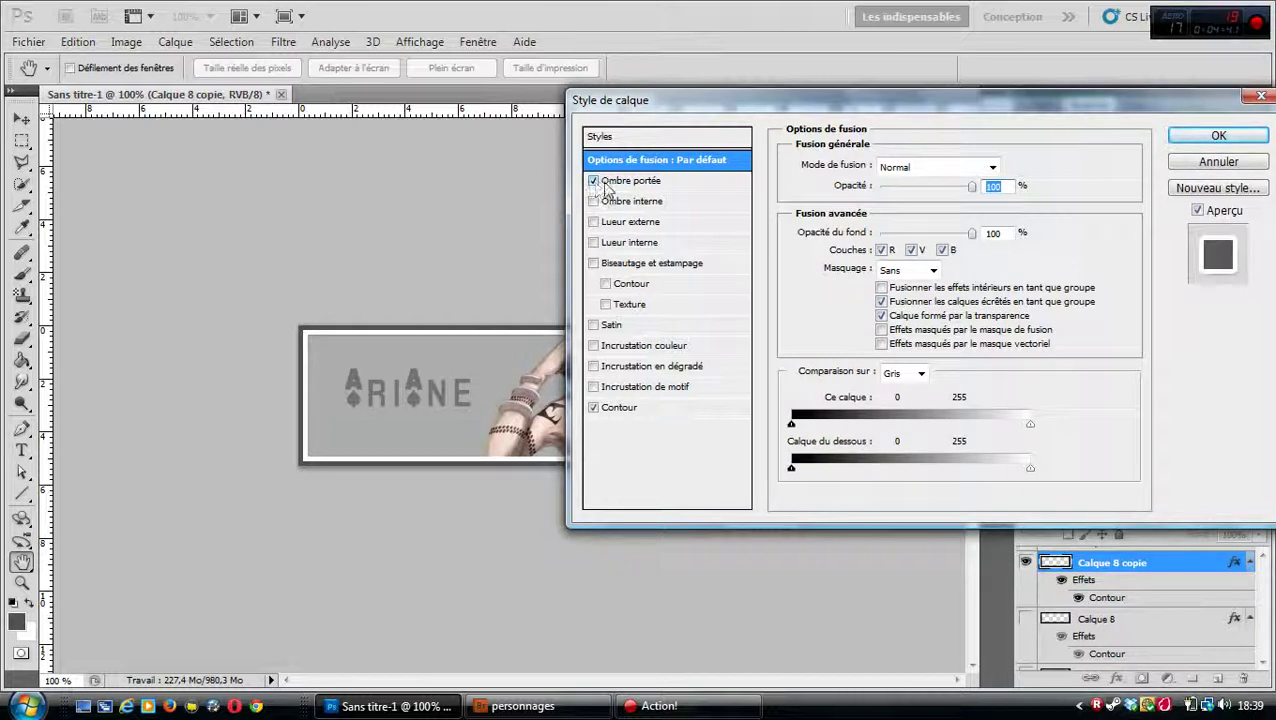
left_click(622, 182)
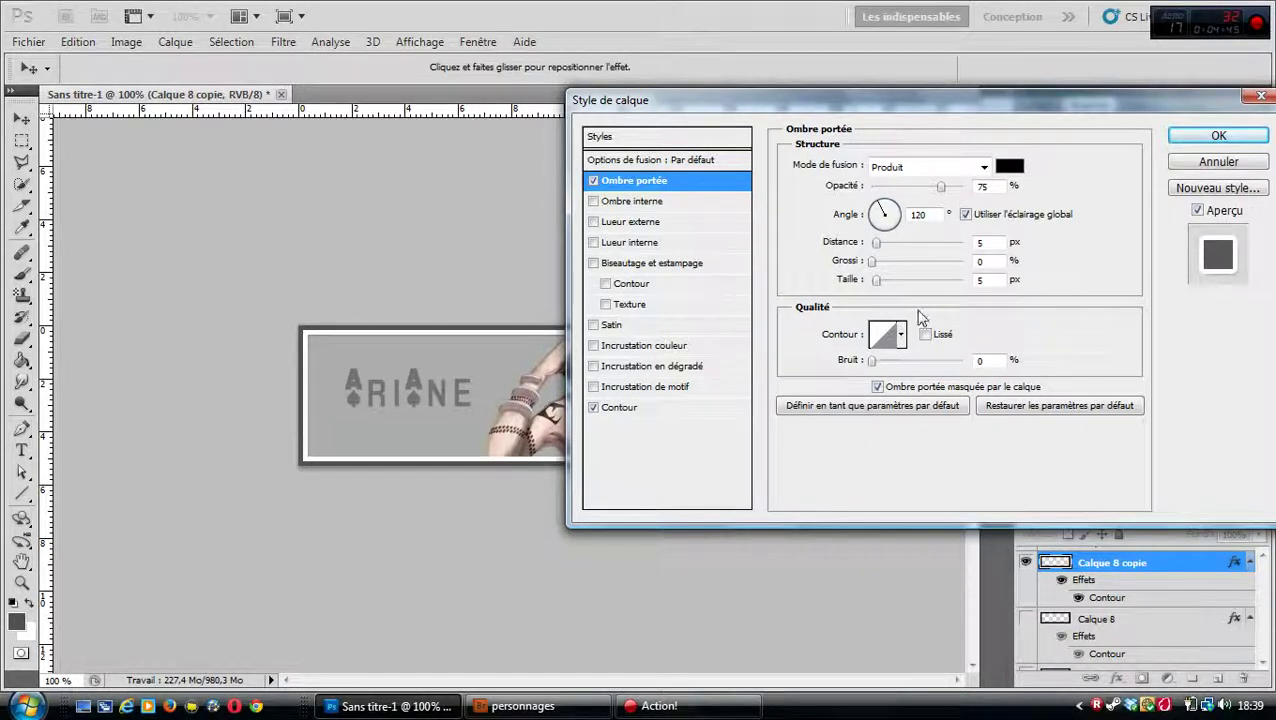
mouse_move(877, 247)
left_mouse_down()
mouse_move(941, 250)
mouse_move(886, 245)
left_mouse_up()
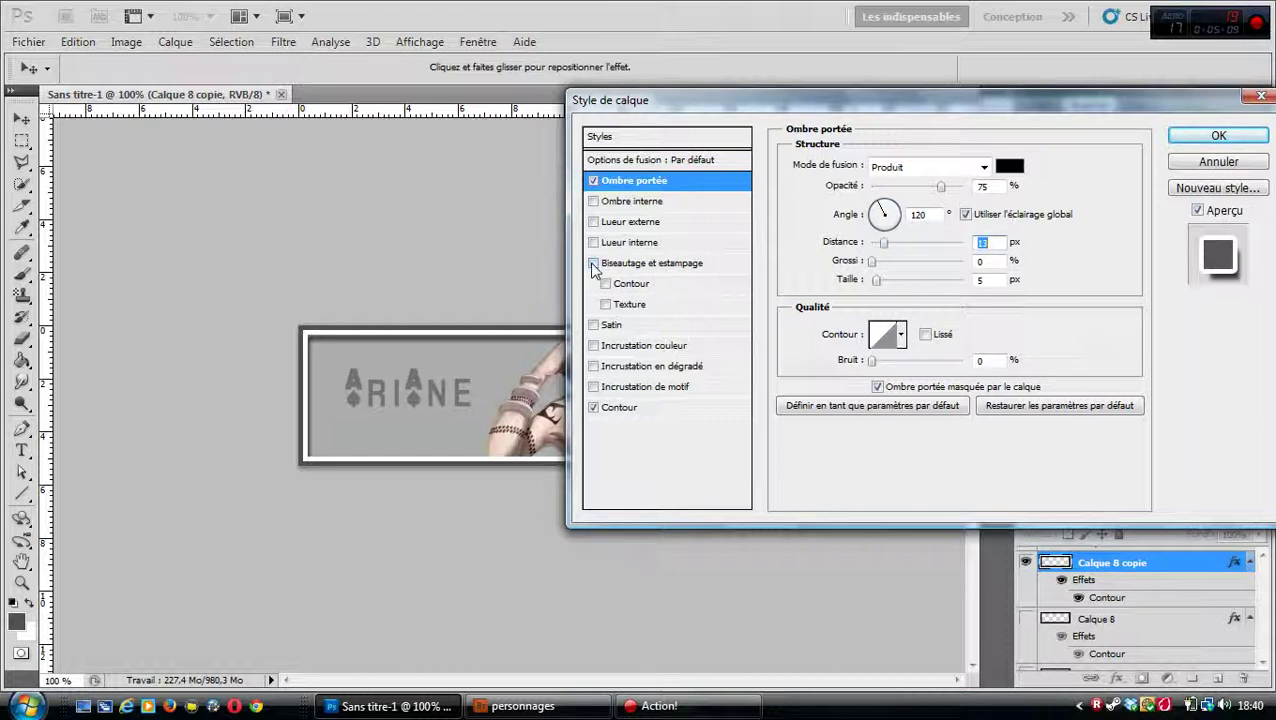
- Enable Bevel and Emboss (Biseautage et estampage) on Calque 8 copie, toggling it off and on to compare the border's look
left_click(594, 264)
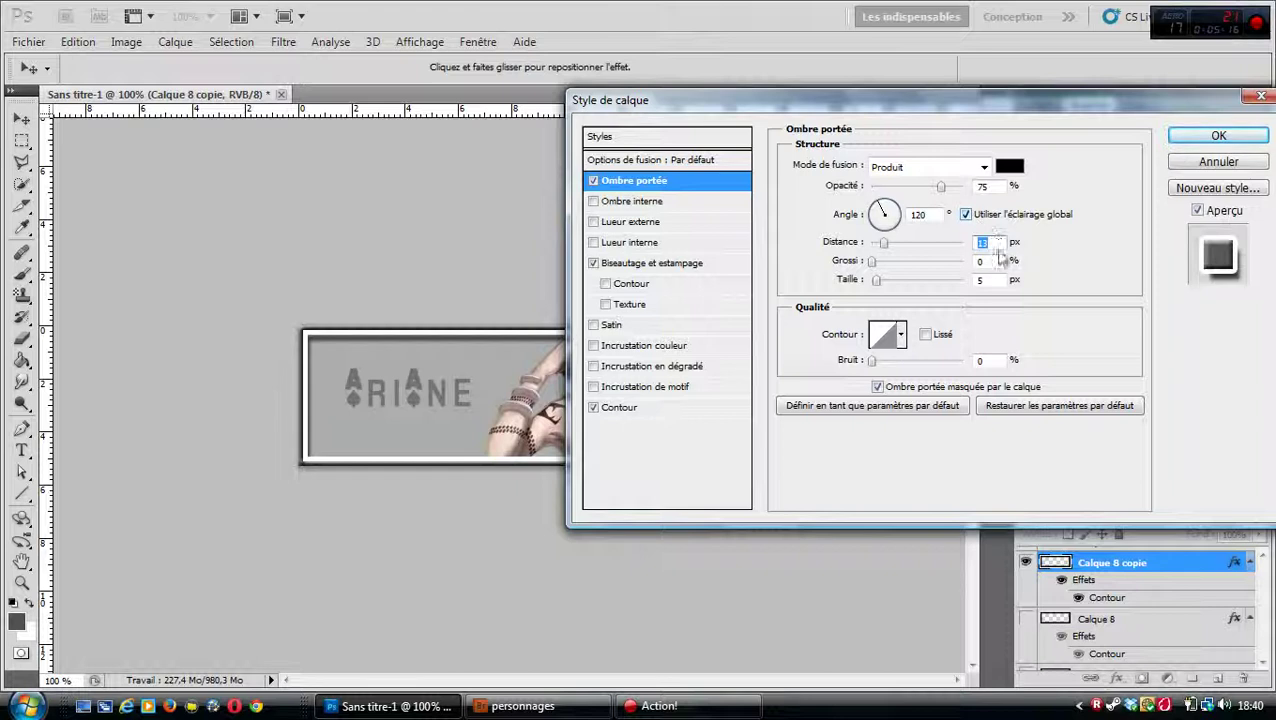
left_click(660, 268)
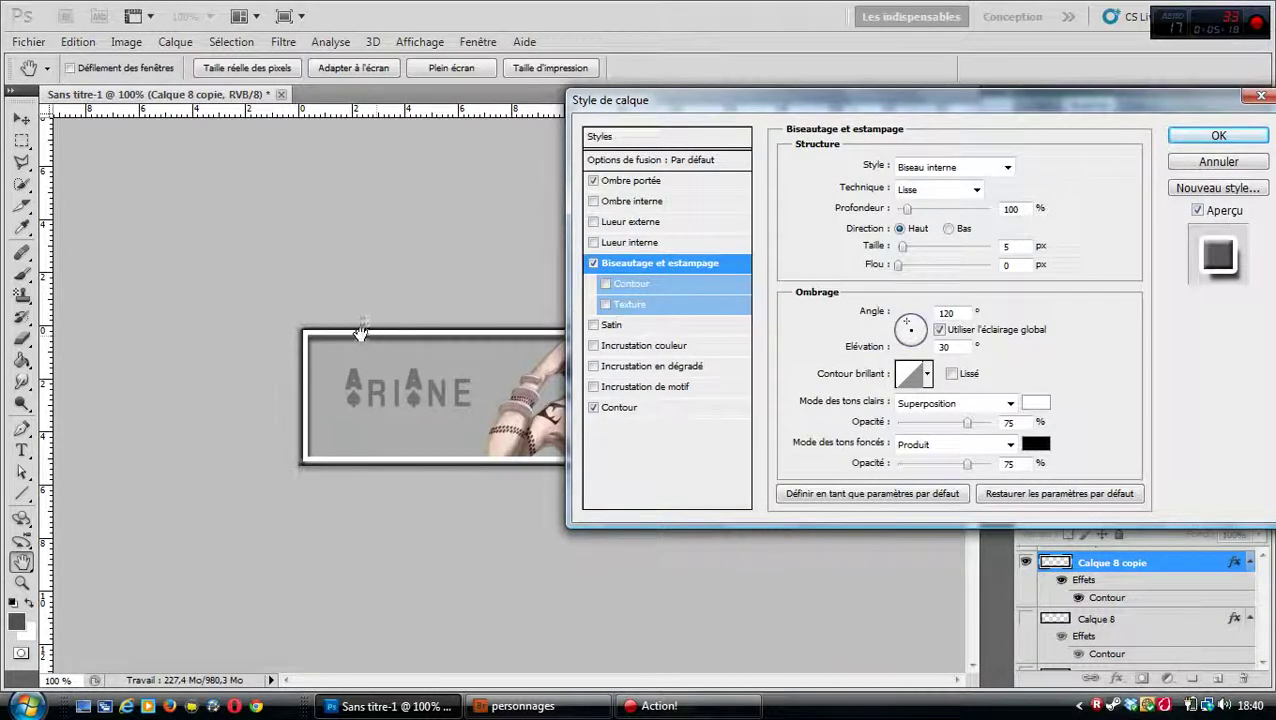
left_click(593, 264)
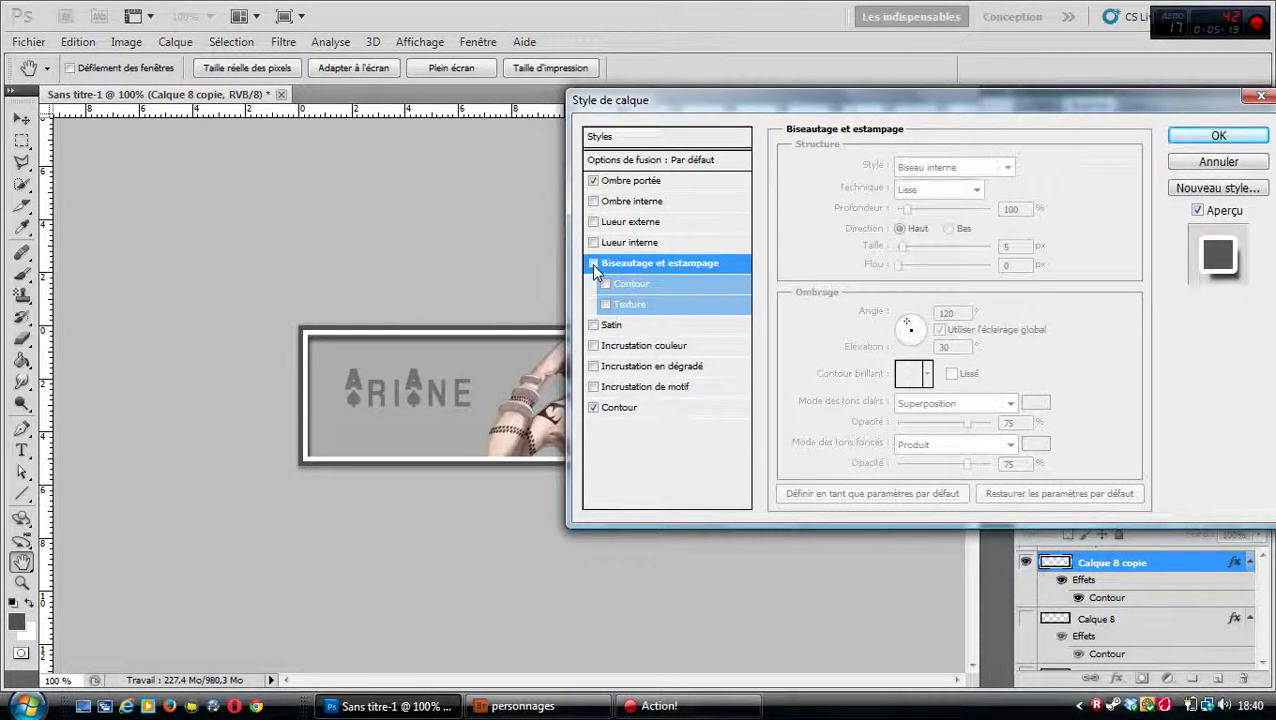
left_click(593, 264)
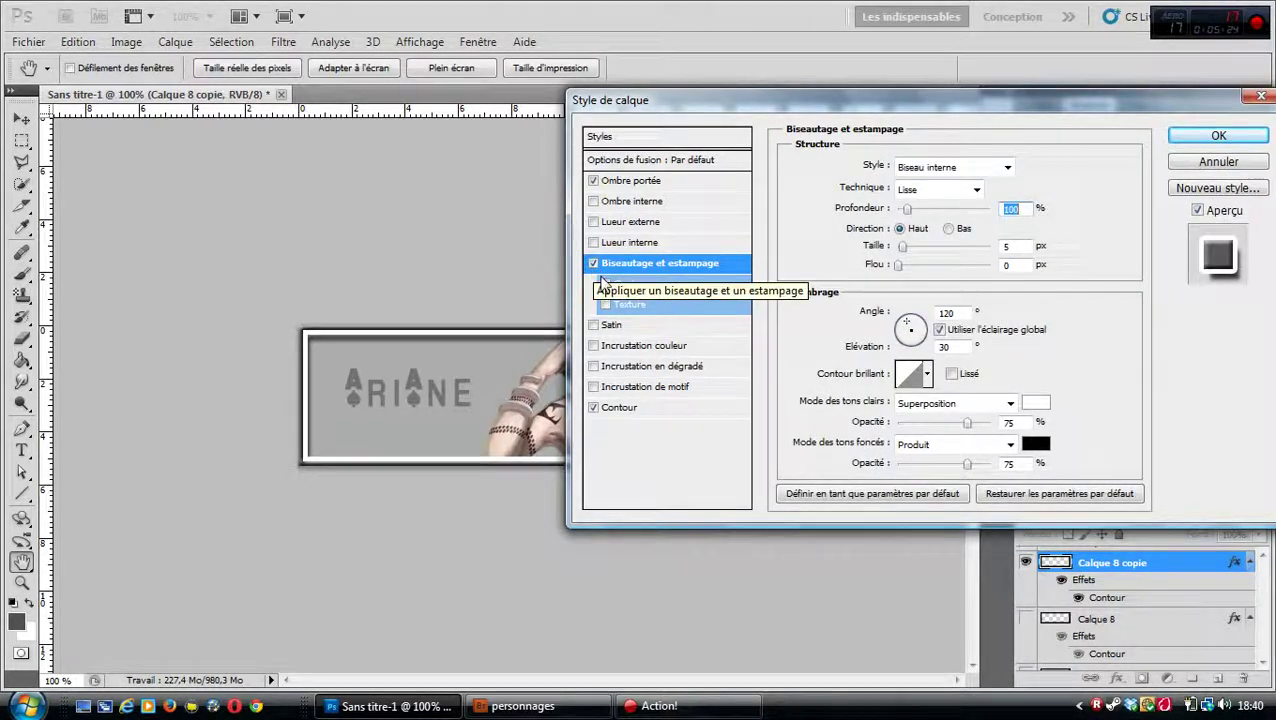
- Set the bevel's shadow tone colour to light grey (adaaaa) and apply the layer style to Calque 8 copie
left_click(1038, 447)
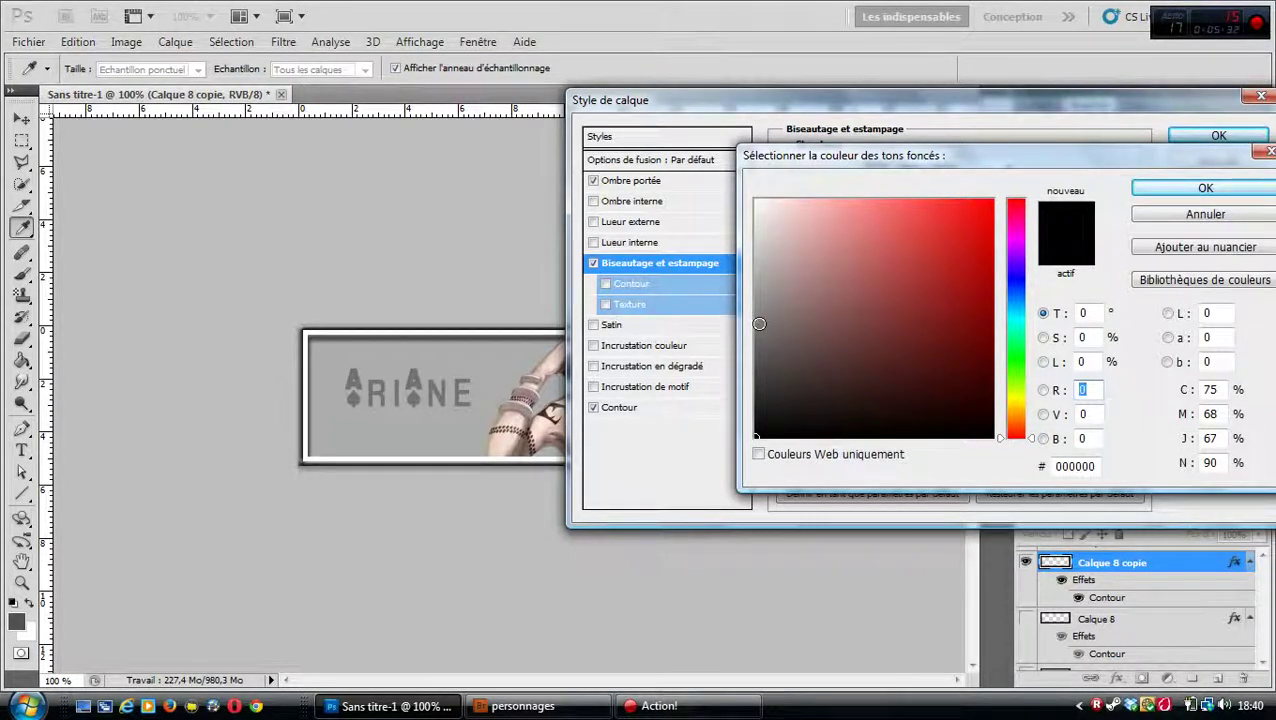
left_click(759, 323)
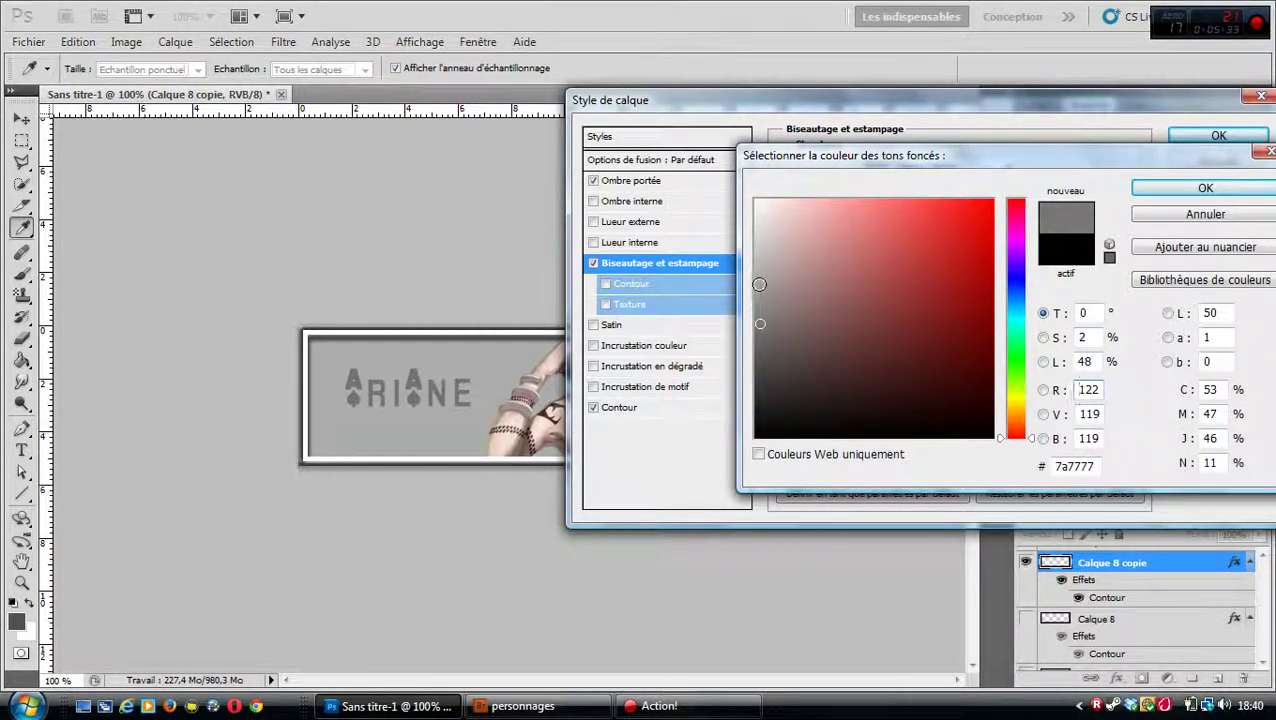
left_click(756, 284)
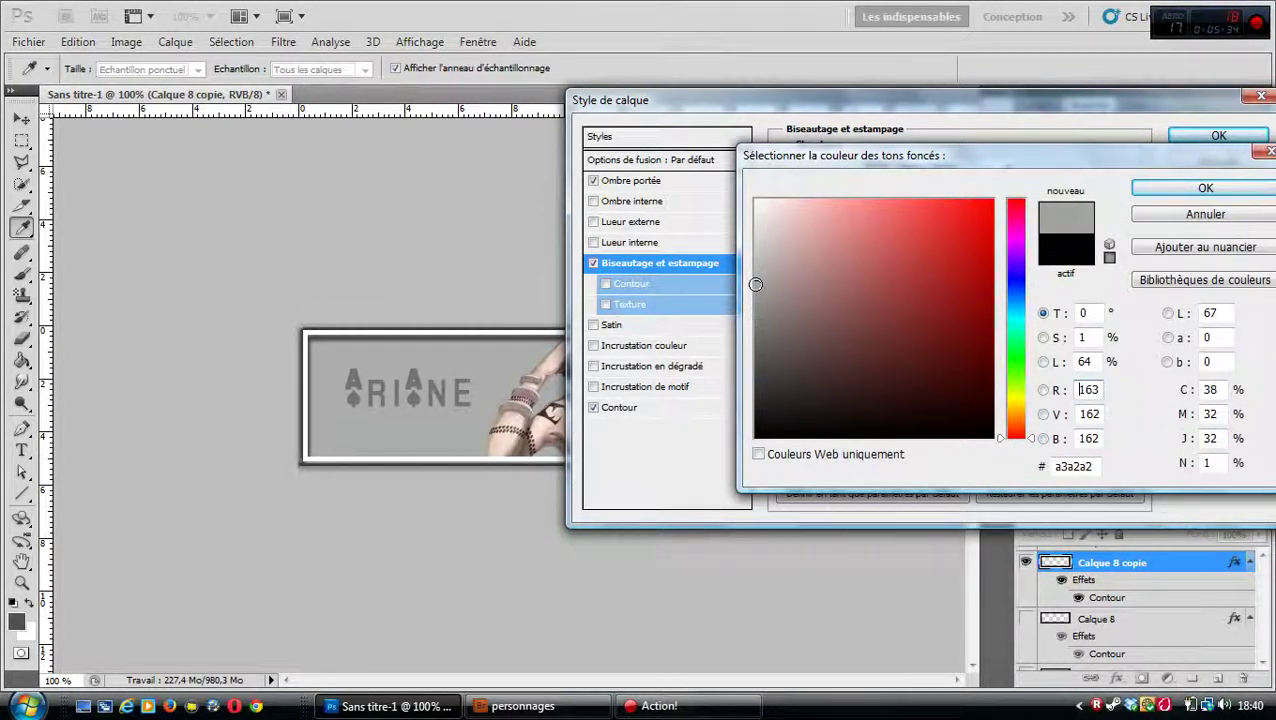
left_click(757, 275)
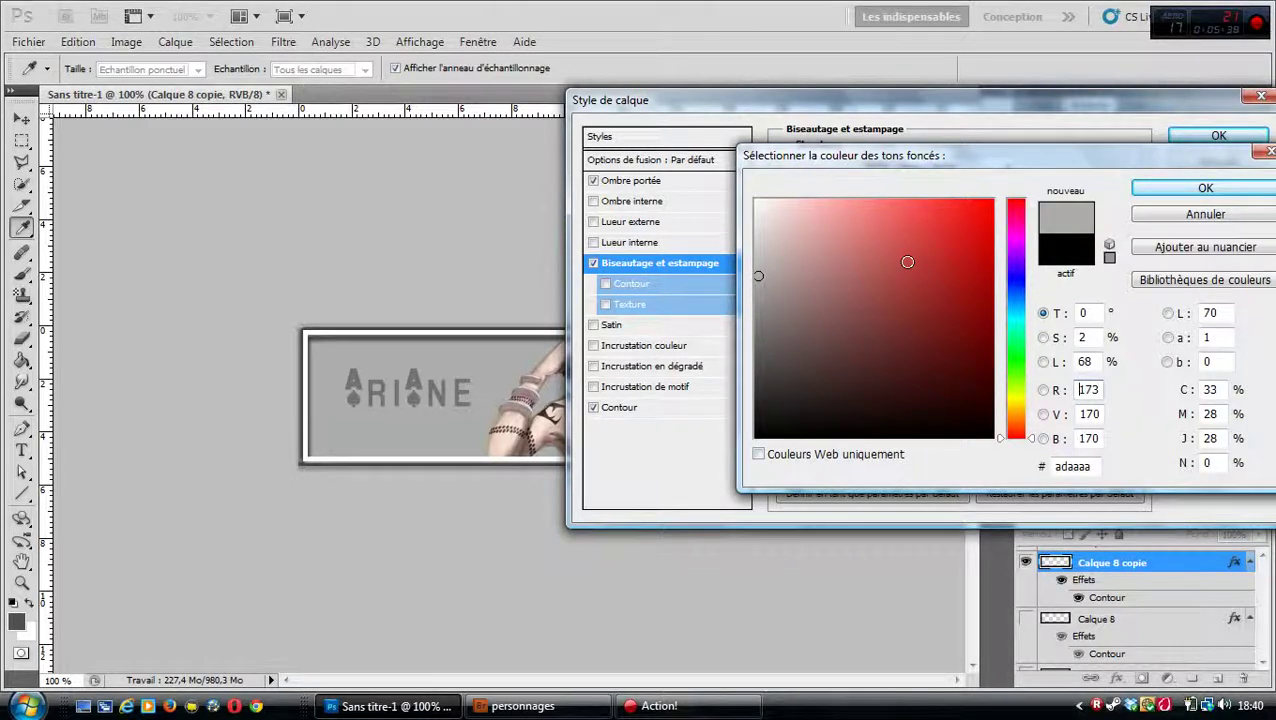
left_click(1205, 188)
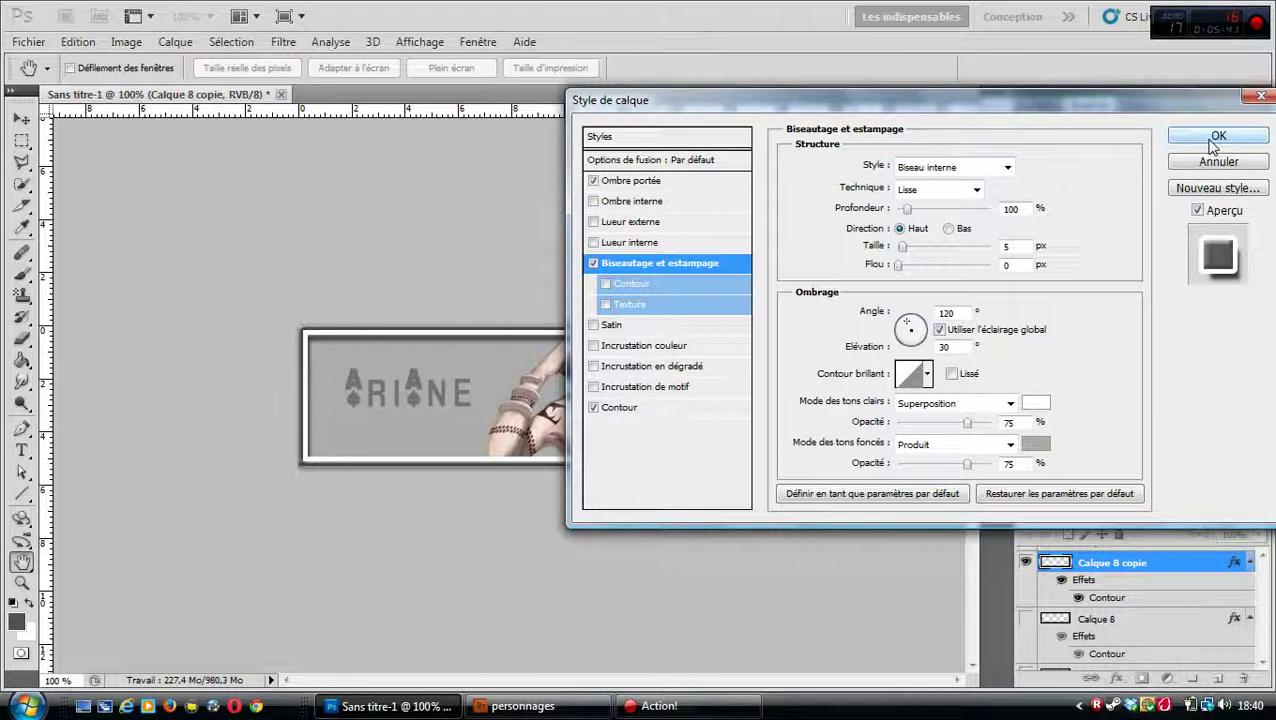
left_click(1217, 137)
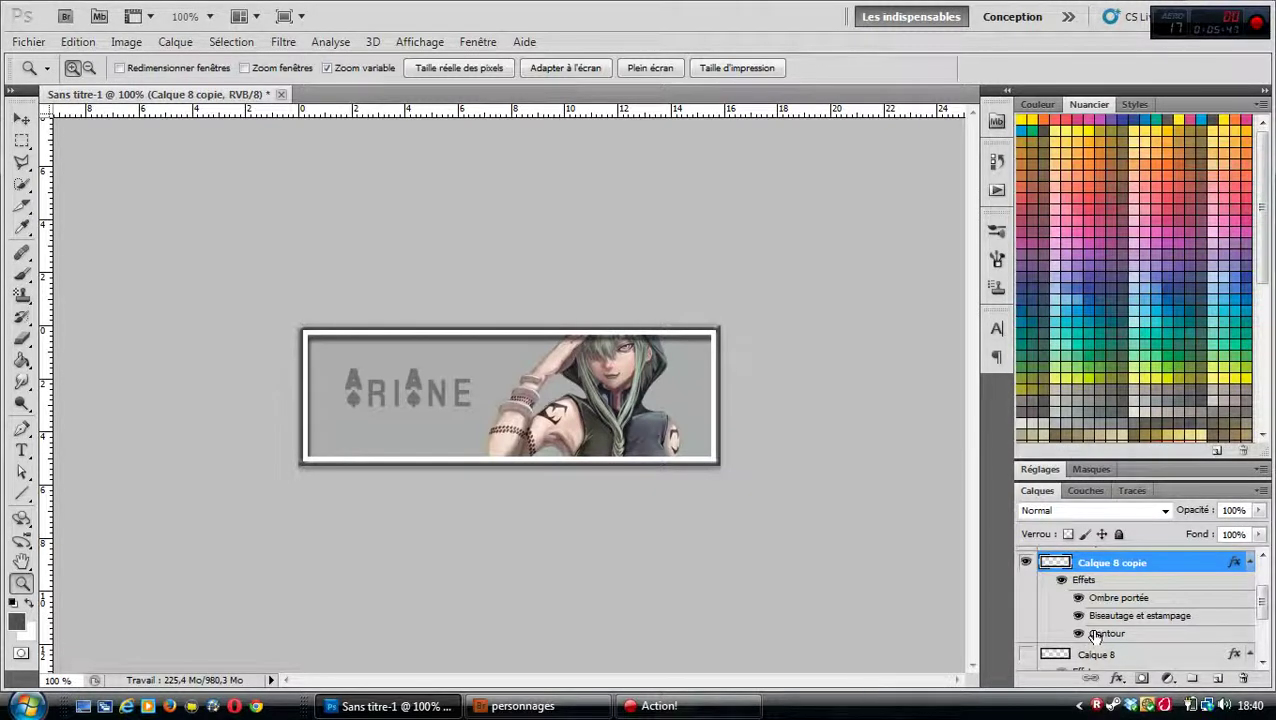
- Compare the border variants by toggling Calque 8 copie, Calque 8 and Calque 7, leaving all three layers hidden
scroll(1031, 605, "down", 2)
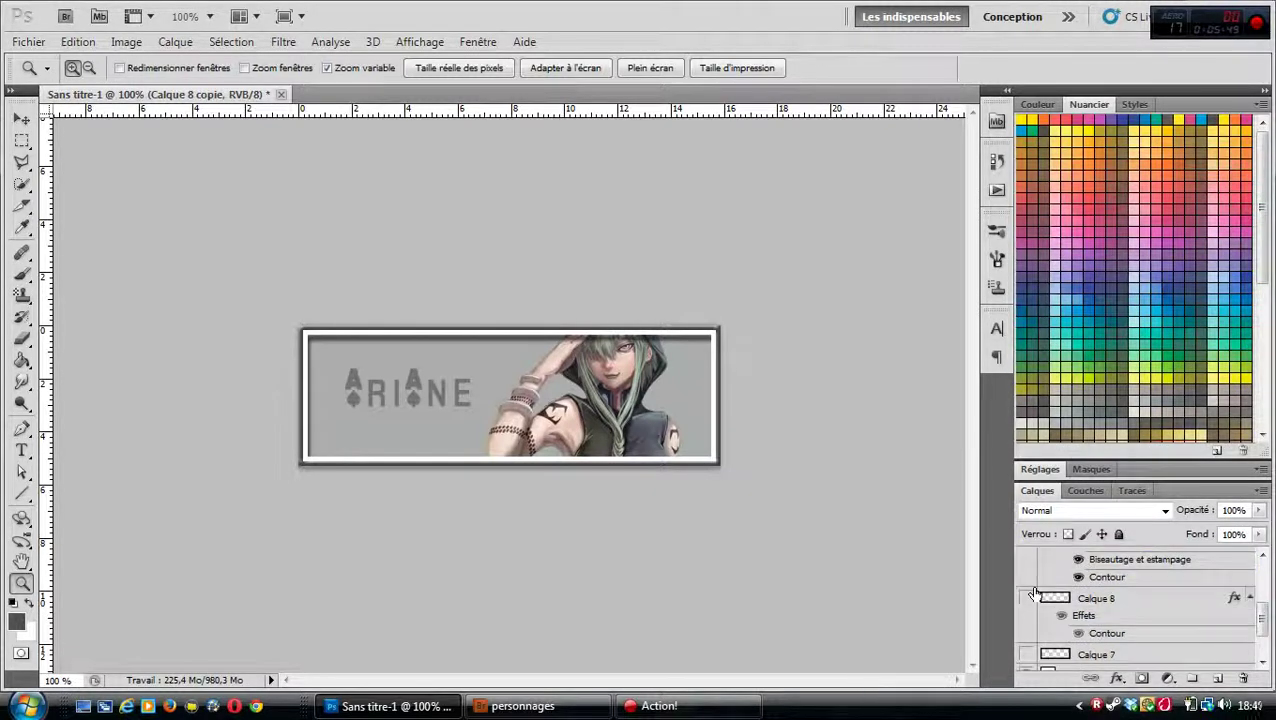
scroll(1035, 605, "up", 3)
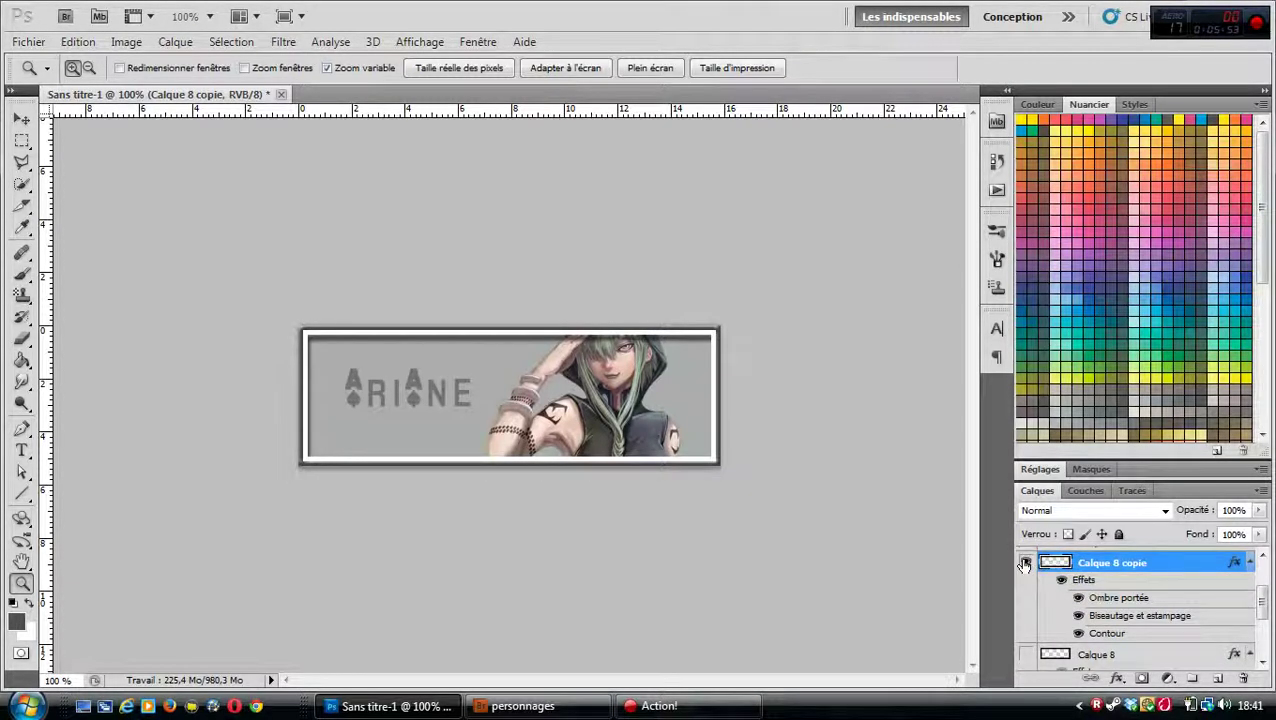
left_click(1025, 565)
left_click(1025, 654)
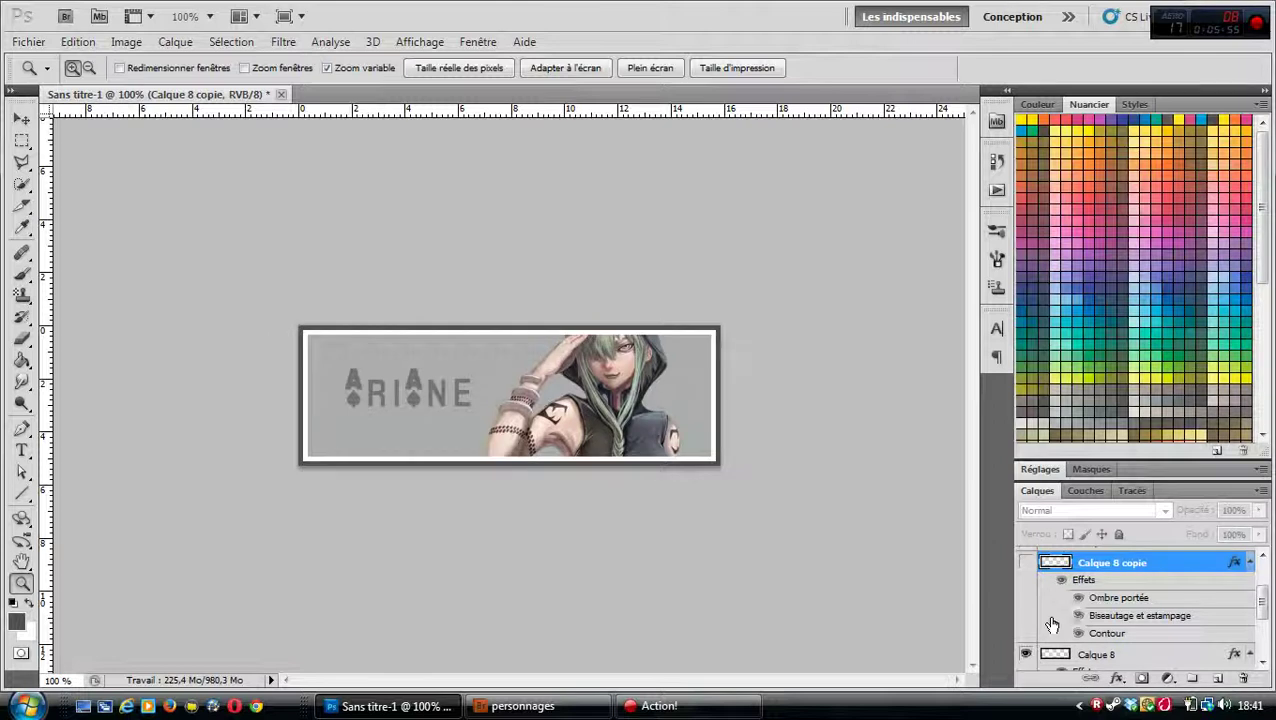
scroll(1051, 622, "down", 1)
left_click(1025, 598)
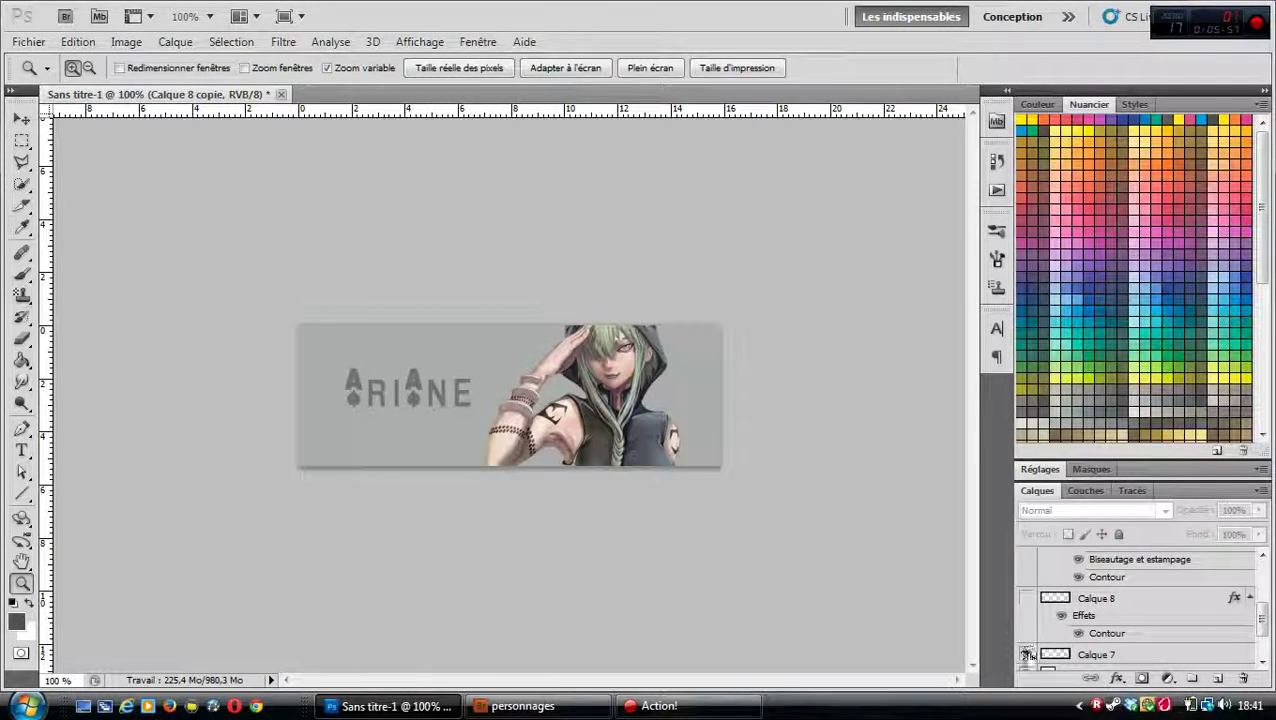
left_click(1027, 655)
left_click(1027, 656)
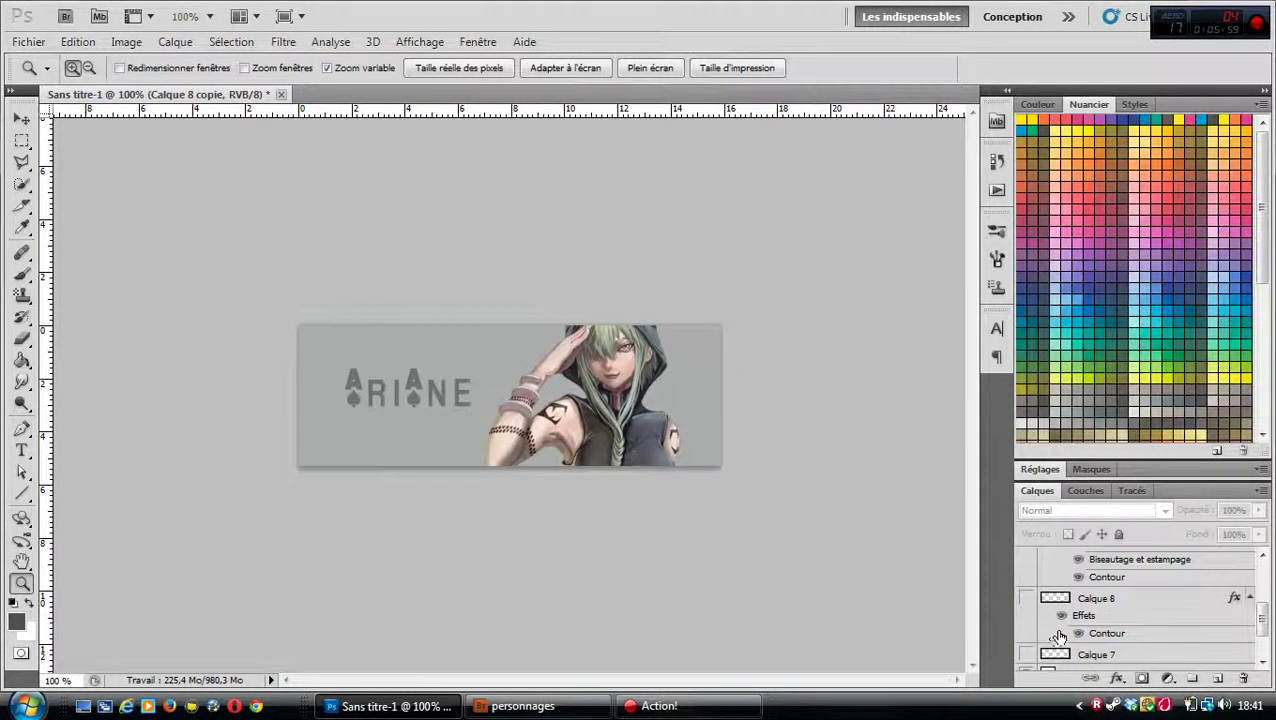
scroll(1050, 630, "up", 3)
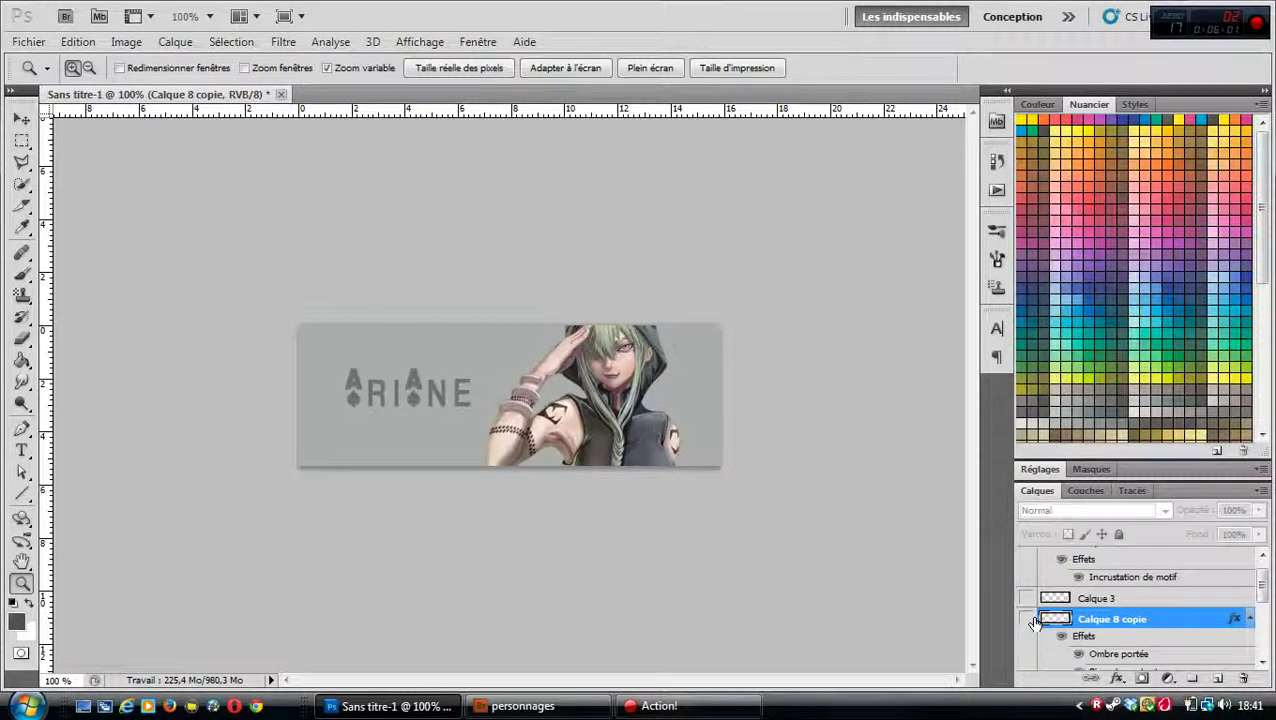
left_click(1028, 619)
left_click(1028, 619)
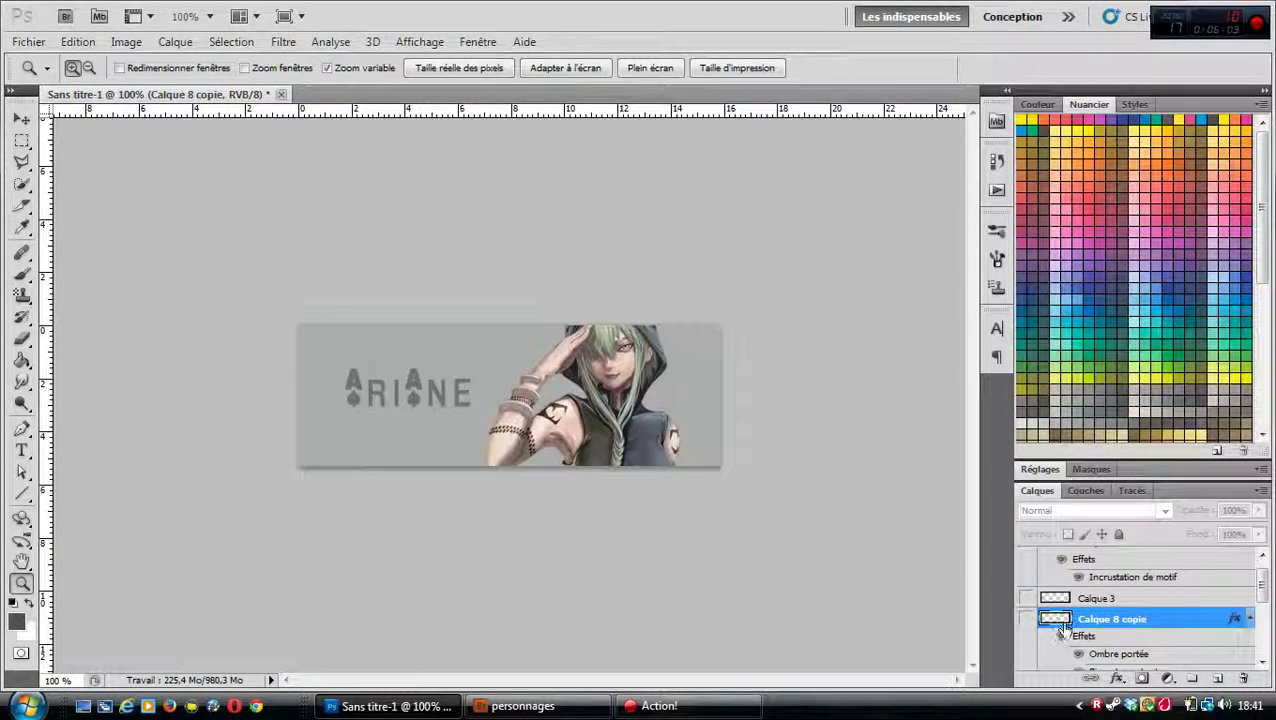
- Create a new layer named Calque 9 in Normal mode at 100% opacity above Calque 8 copie
left_click(176, 42)
mouse_move(195, 62)
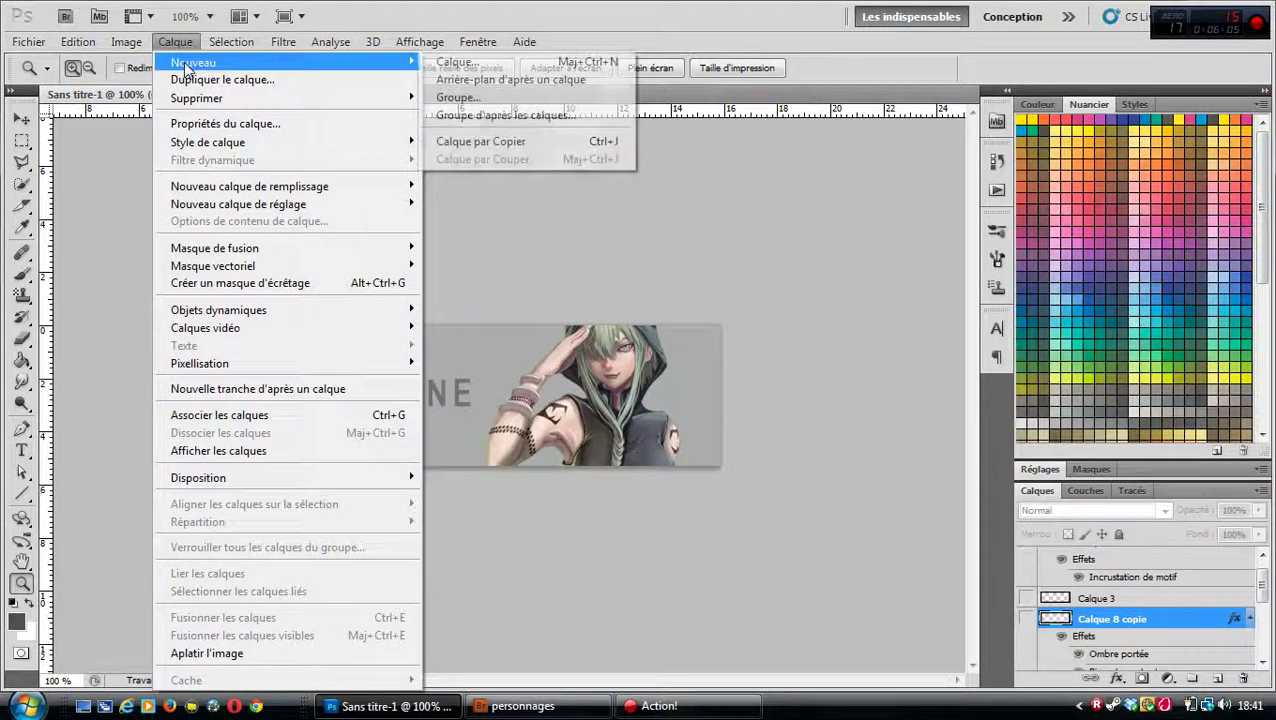
left_click(448, 64)
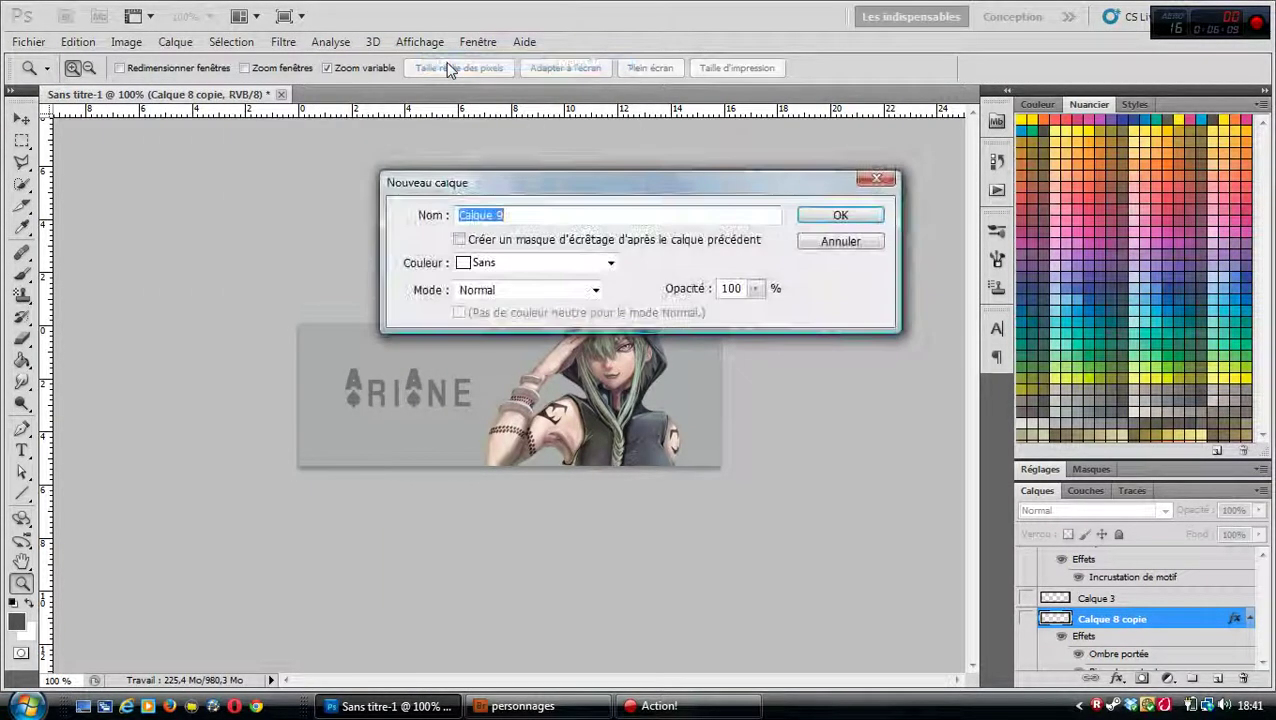
left_click(818, 217)
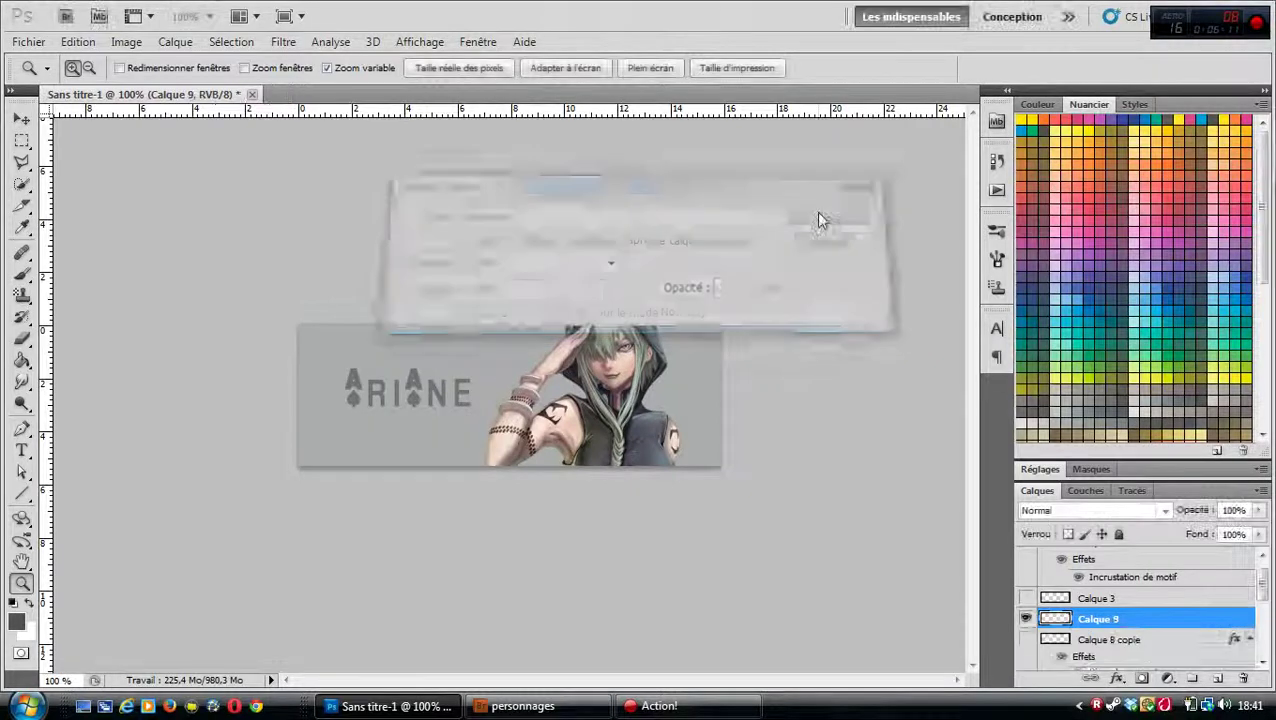
- Stroke a rectangular selection inset slightly from the banner's edges with a centred 2 px dark grey line on Calque 9, and deselect
left_click(22, 143)
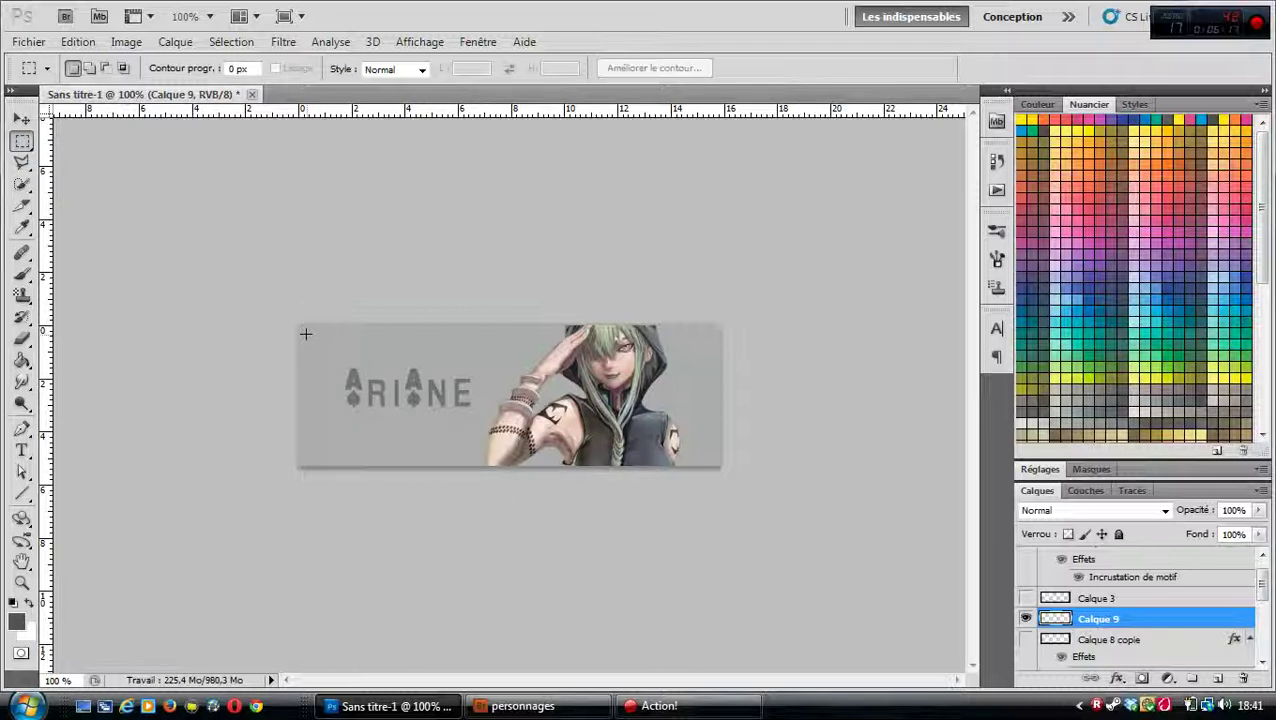
left_click_drag(536, 409, 712, 455)
left_click_drag(708, 455, 710, 456)
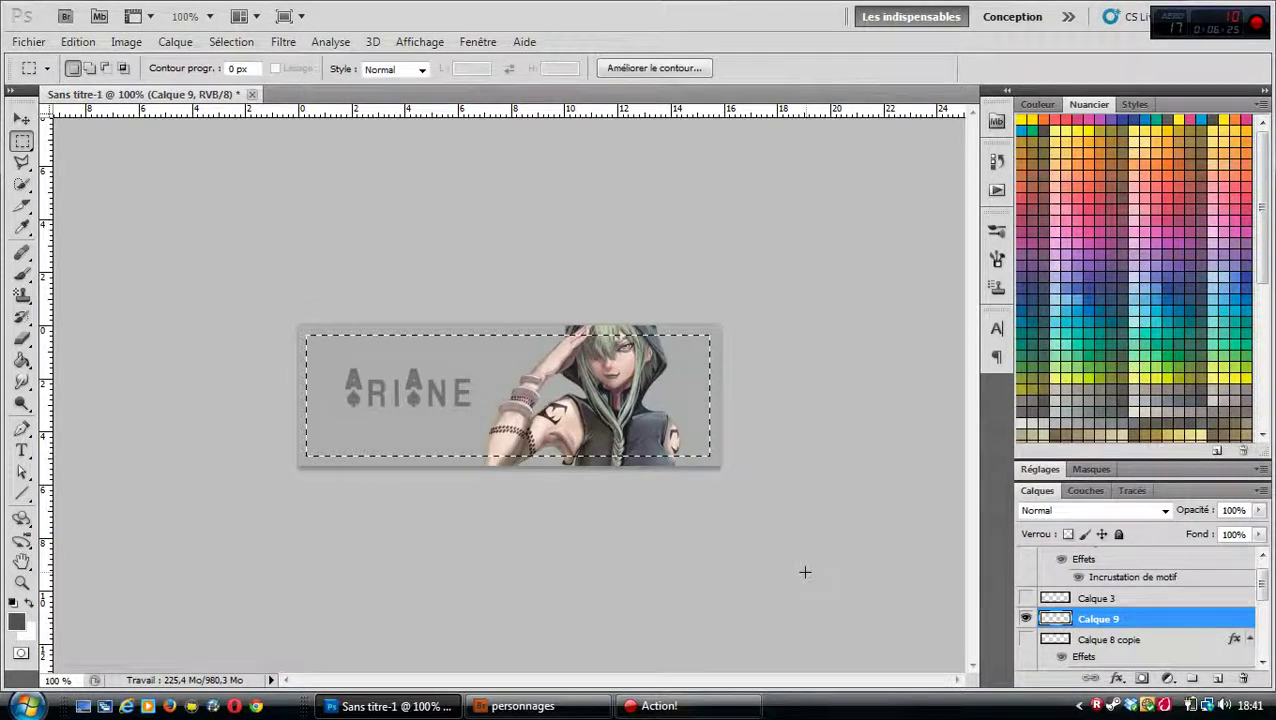
left_click(77, 41)
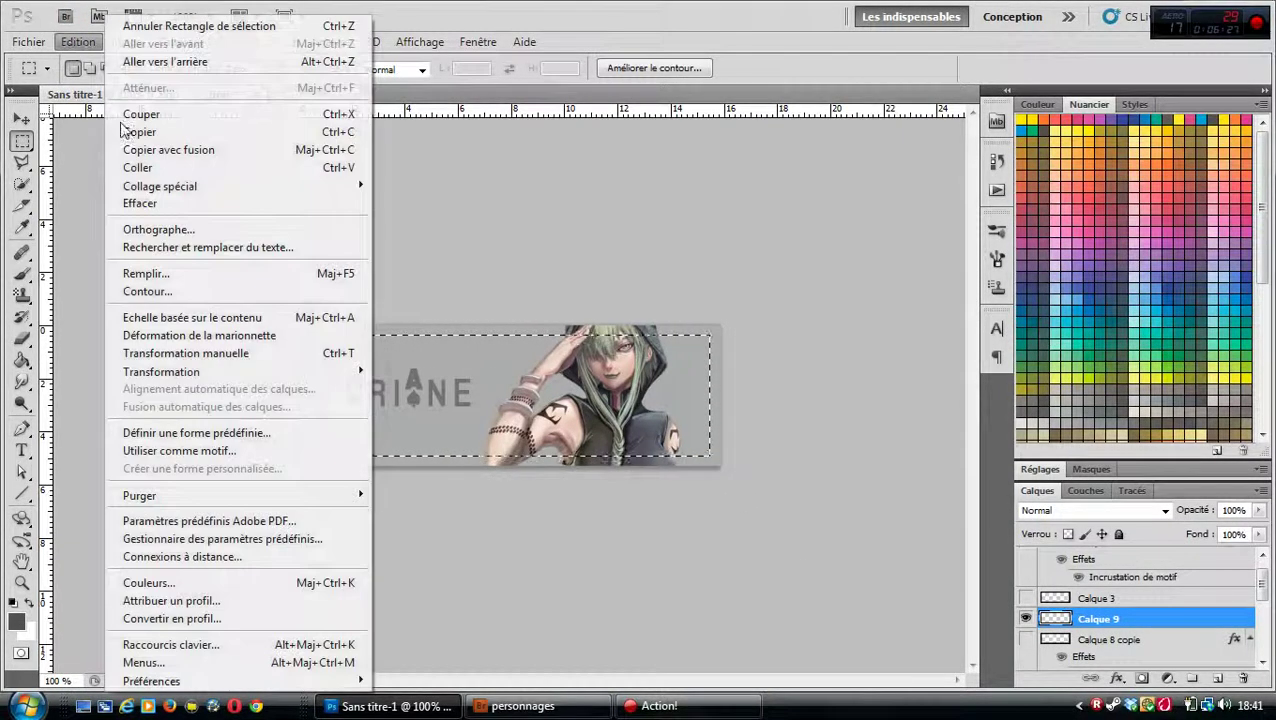
left_click(180, 292)
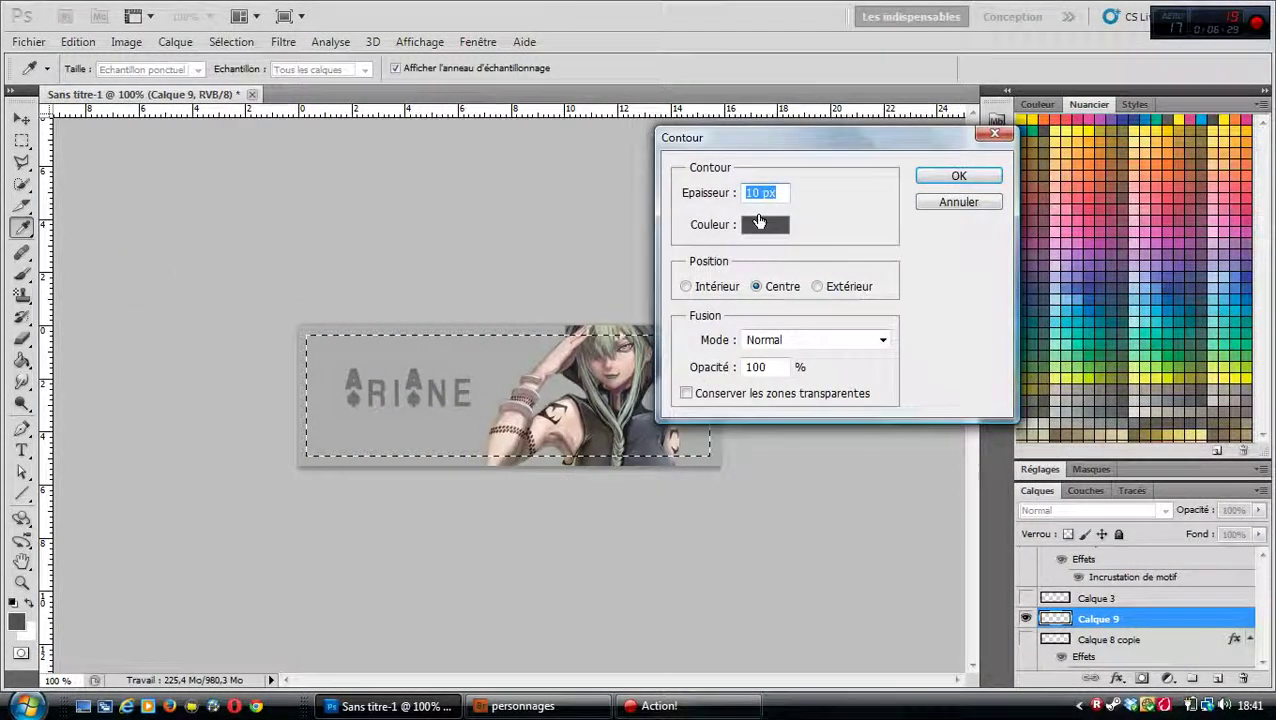
left_click_drag(758, 190, 660, 178)
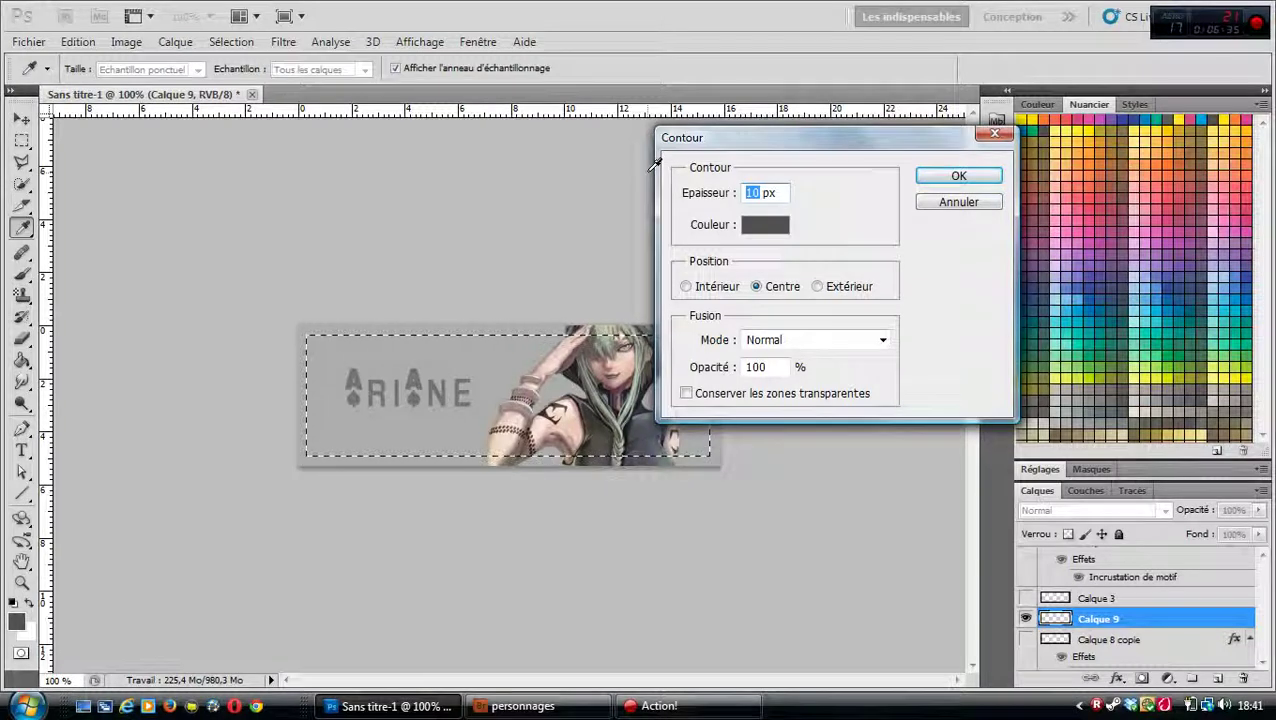
type("2")
left_click(958, 178)
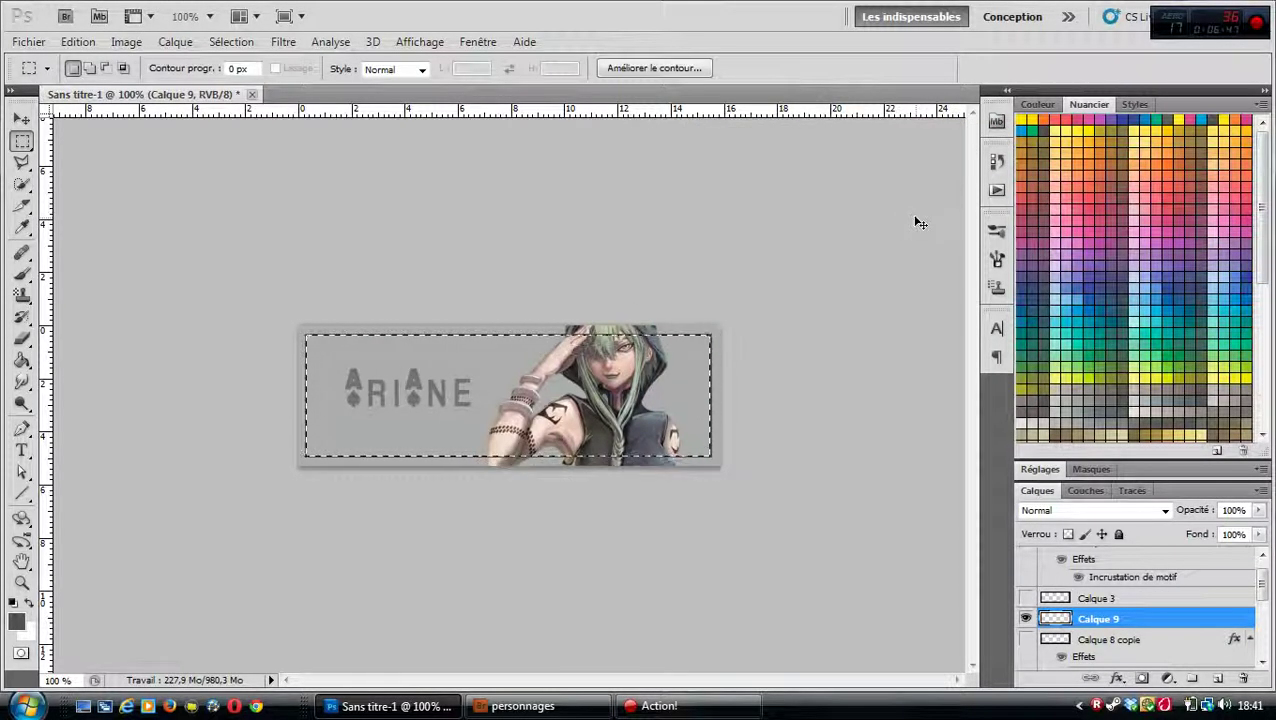
left_click(907, 232)
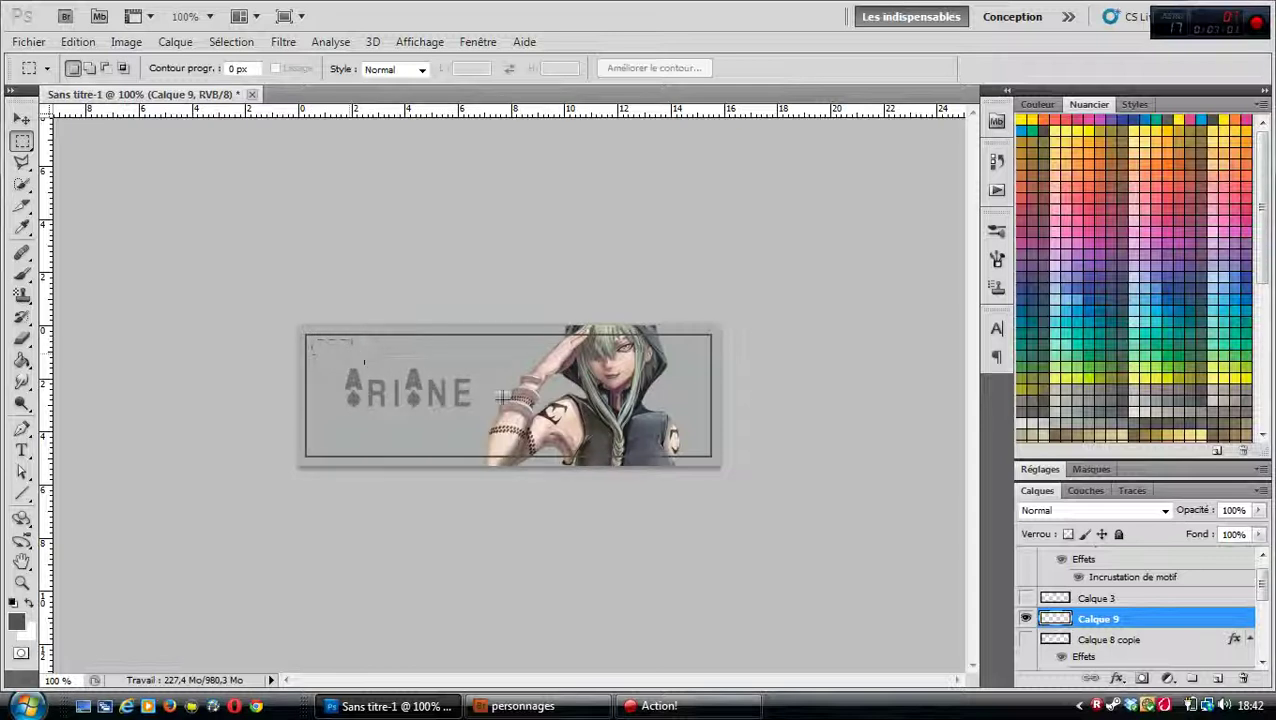
- Stroke a second rectangular selection just inside the first frame with a centred 2 px dark grey line on Calque 9, and deselect
left_click_drag(500, 397, 651, 440)
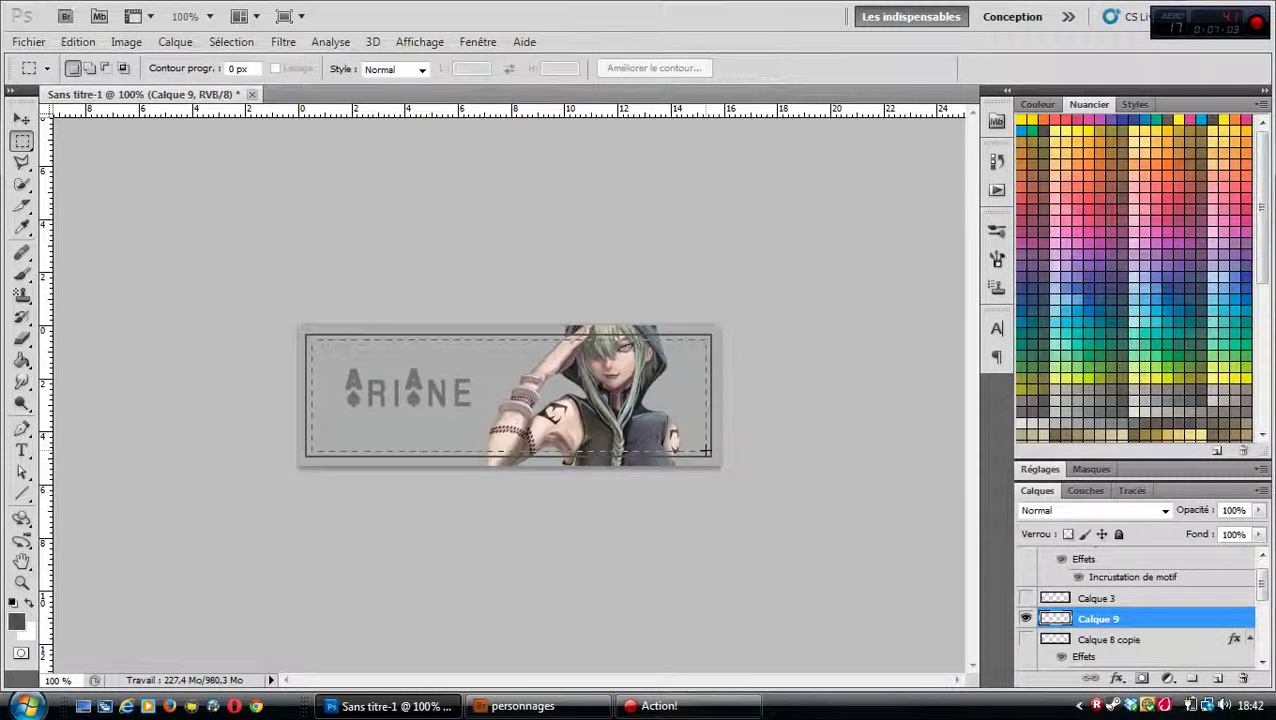
left_click_drag(704, 451, 704, 451)
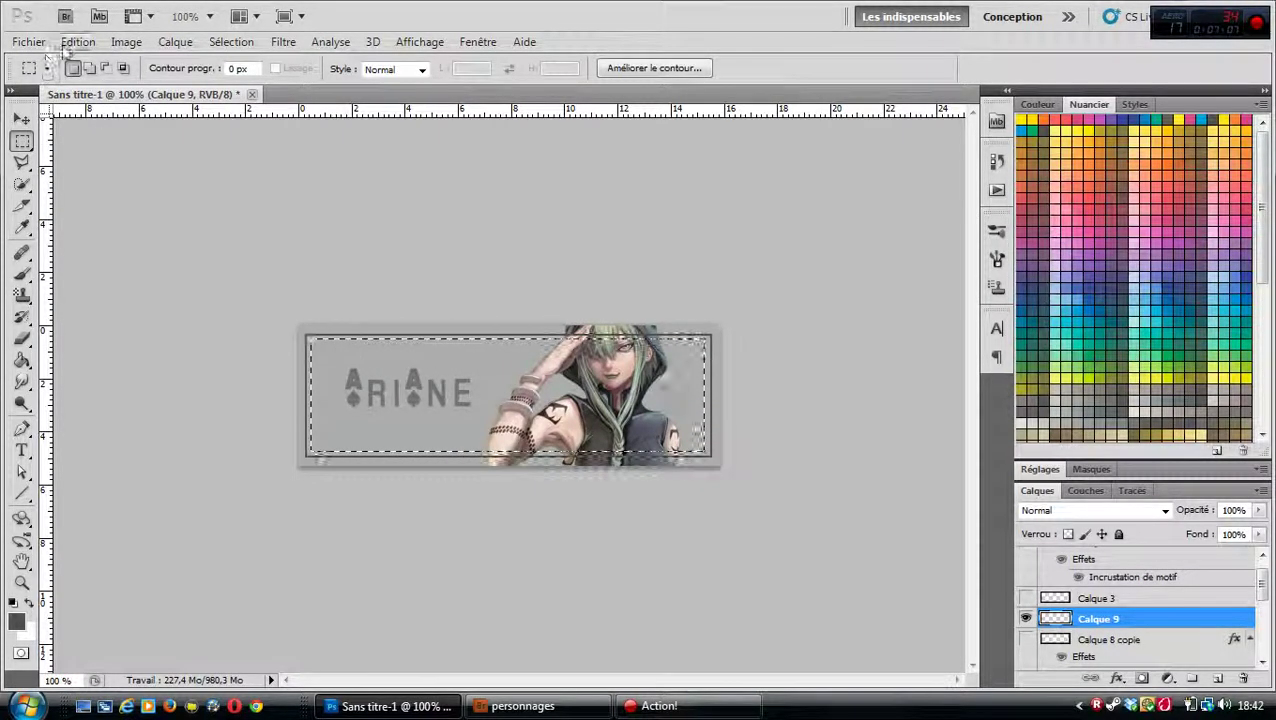
left_click(78, 41)
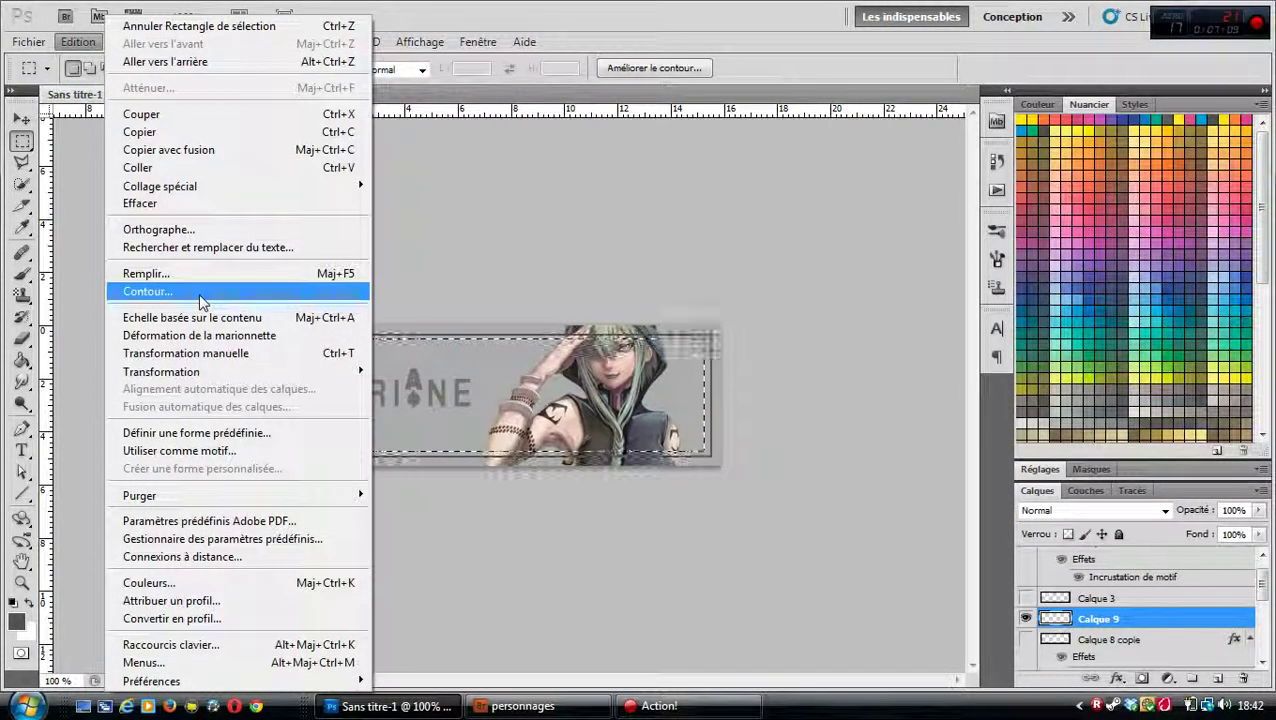
left_click(200, 293)
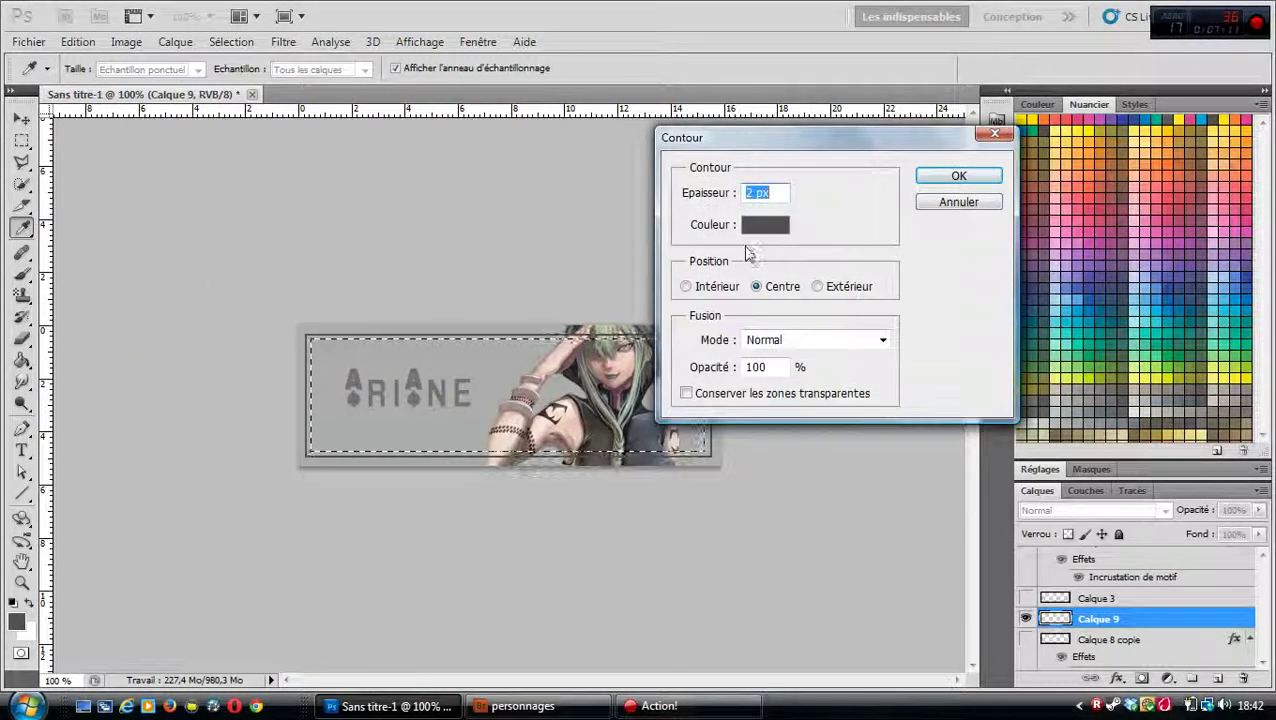
left_click(952, 181)
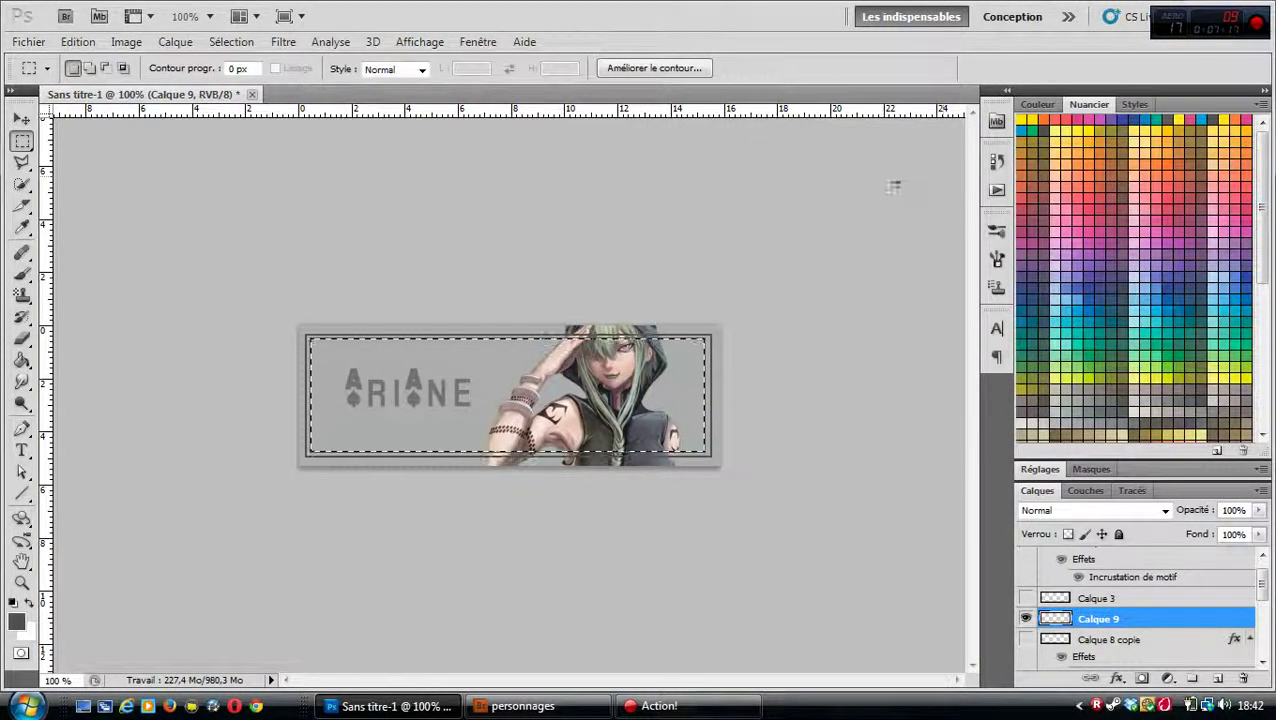
key("ctrl+d")
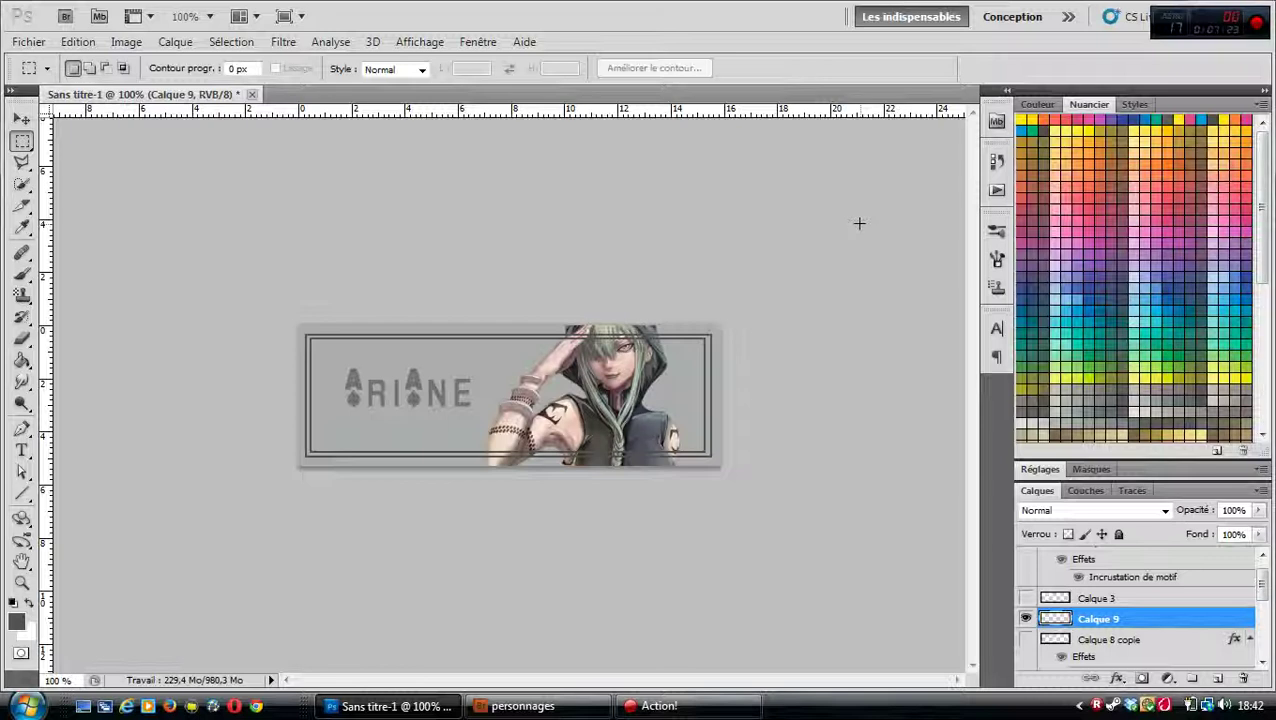
- Hide Calque 9 and create a new layer named Calque 10 above it
left_click(1025, 620)
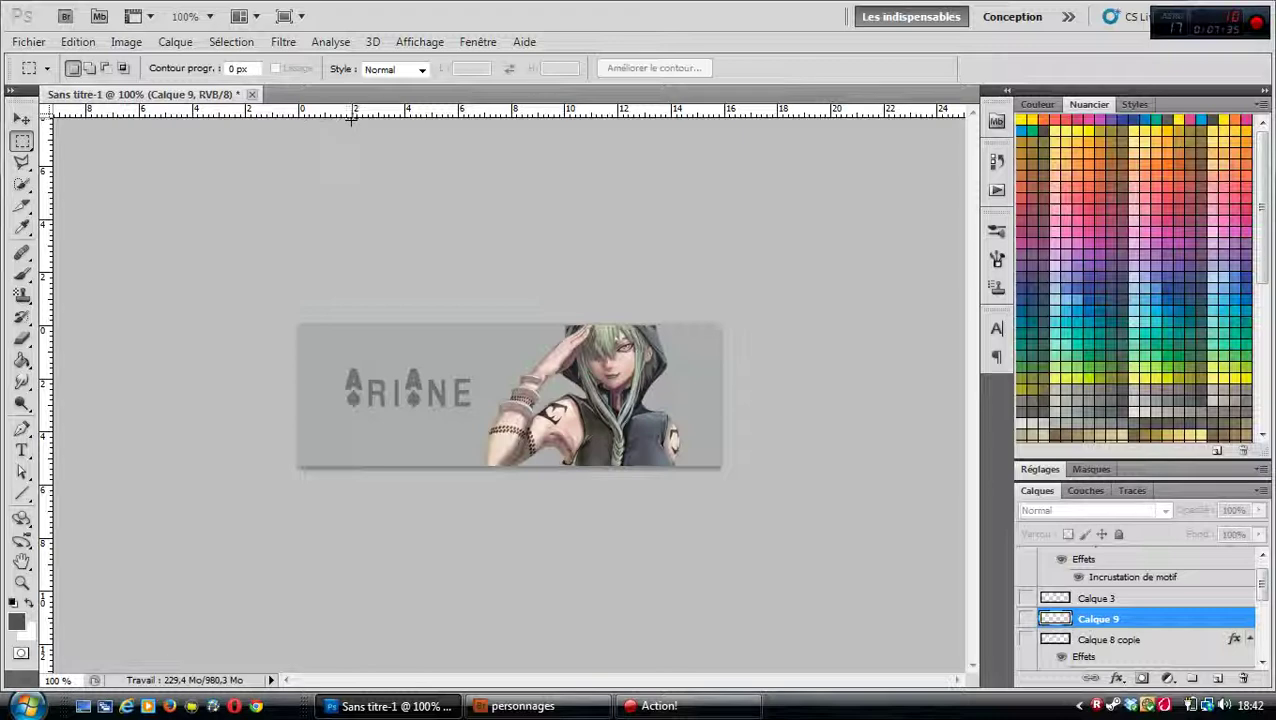
left_click(178, 43)
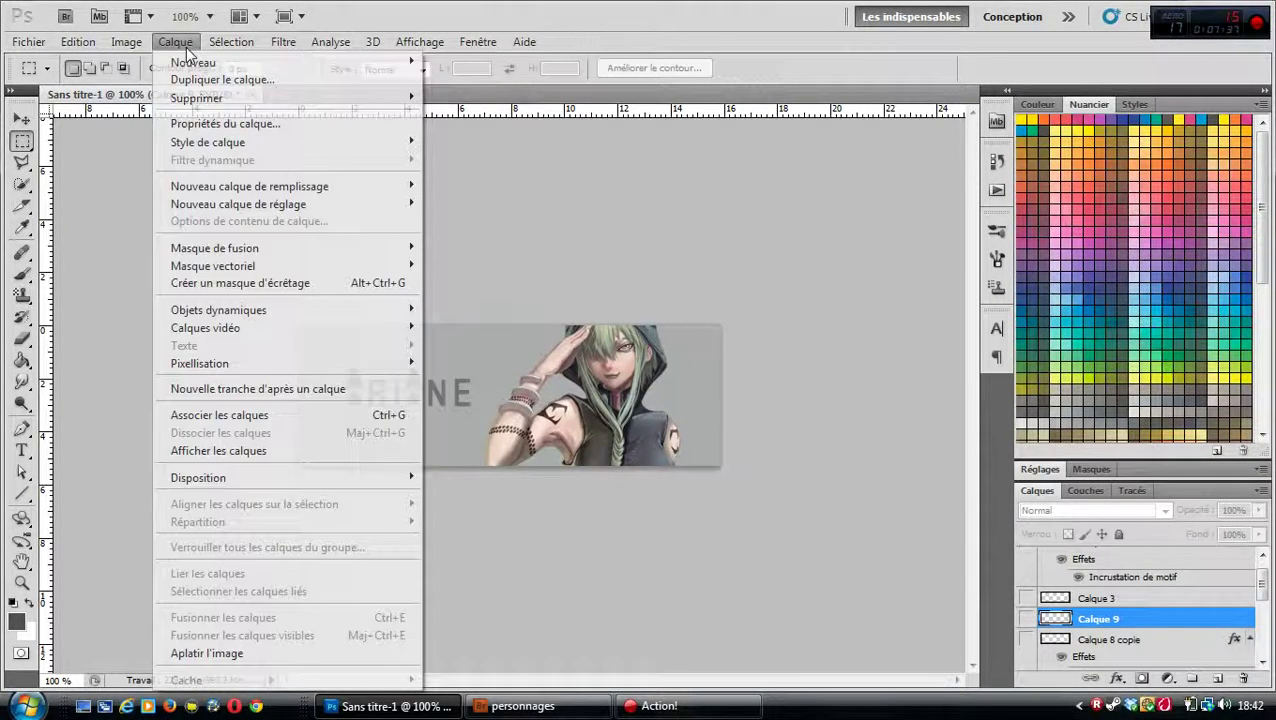
mouse_move(185, 64)
left_click(458, 62)
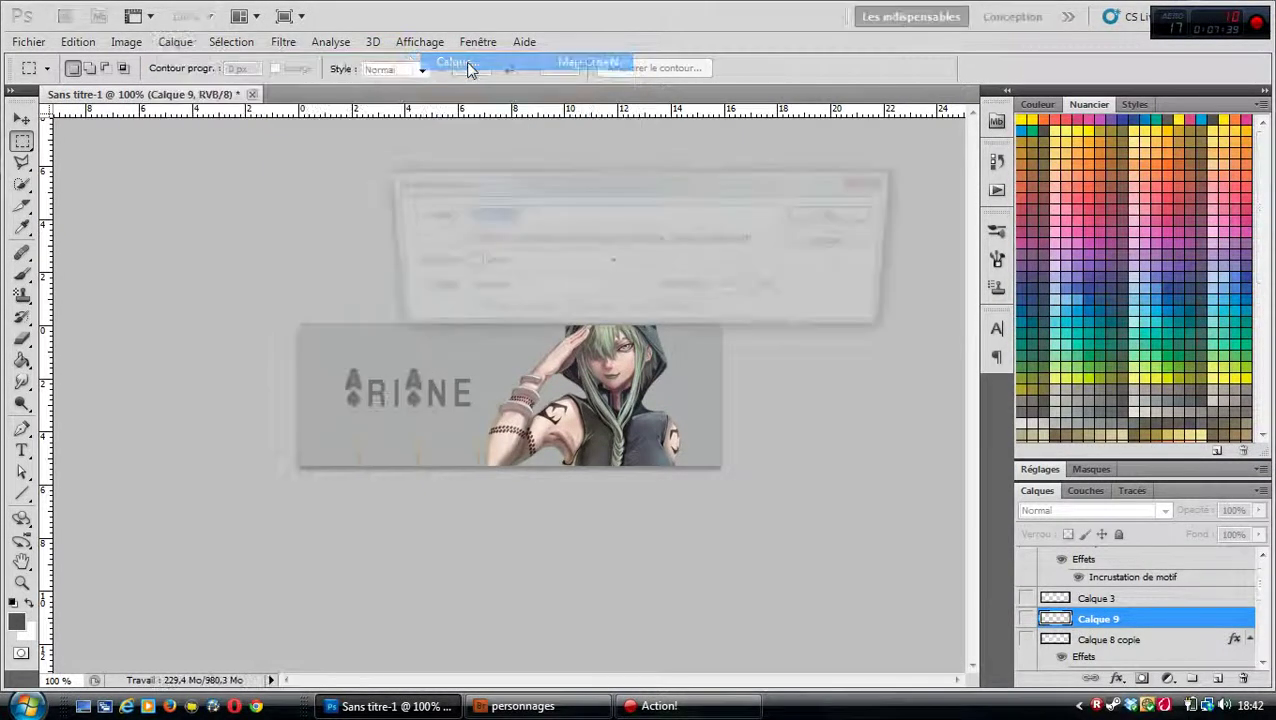
left_click(838, 217)
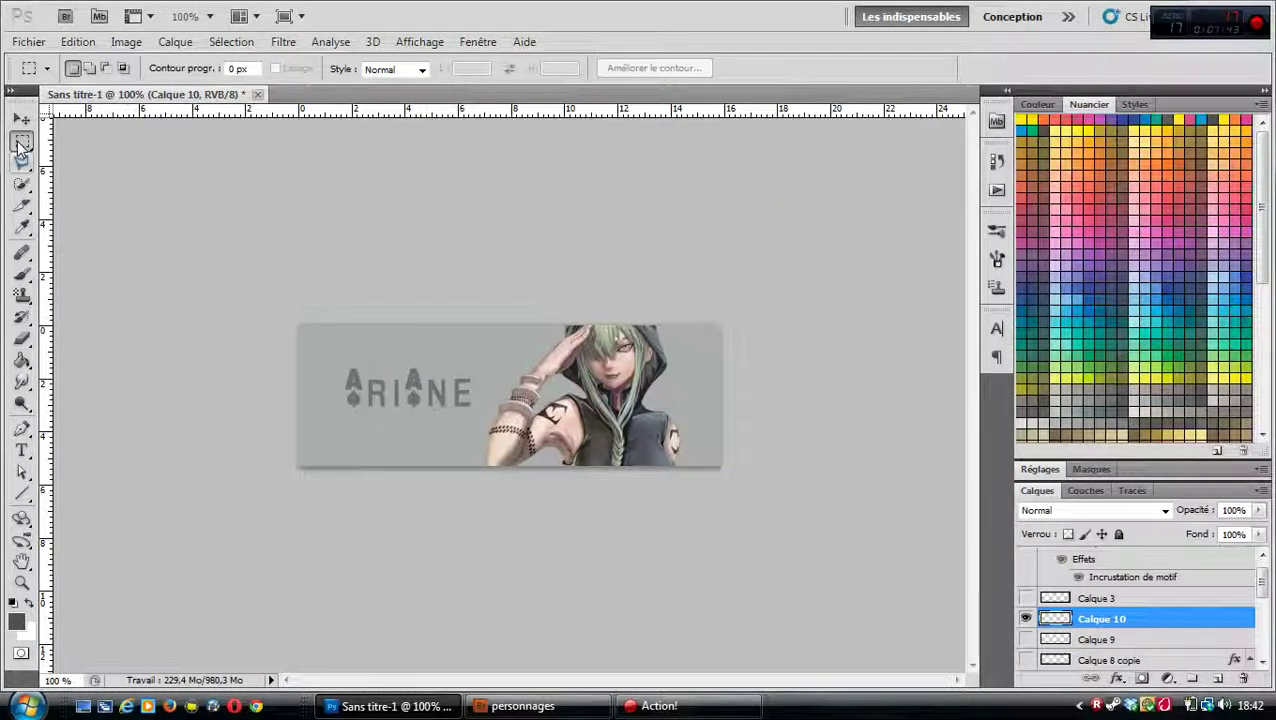
- Select a thin full-width strip along the banner's top edge and fill it with black on Calque 10
left_click_drag(300, 318, 470, 349)
left_click_drag(731, 333, 731, 333)
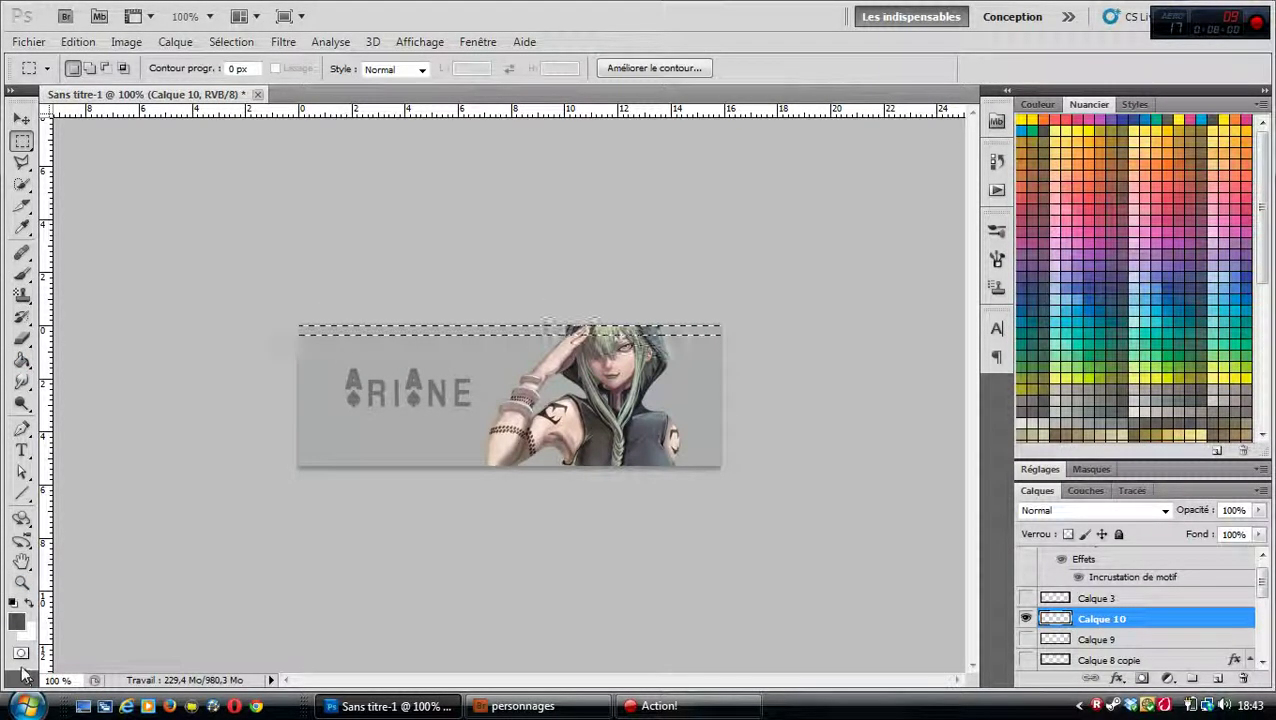
left_click(16, 621)
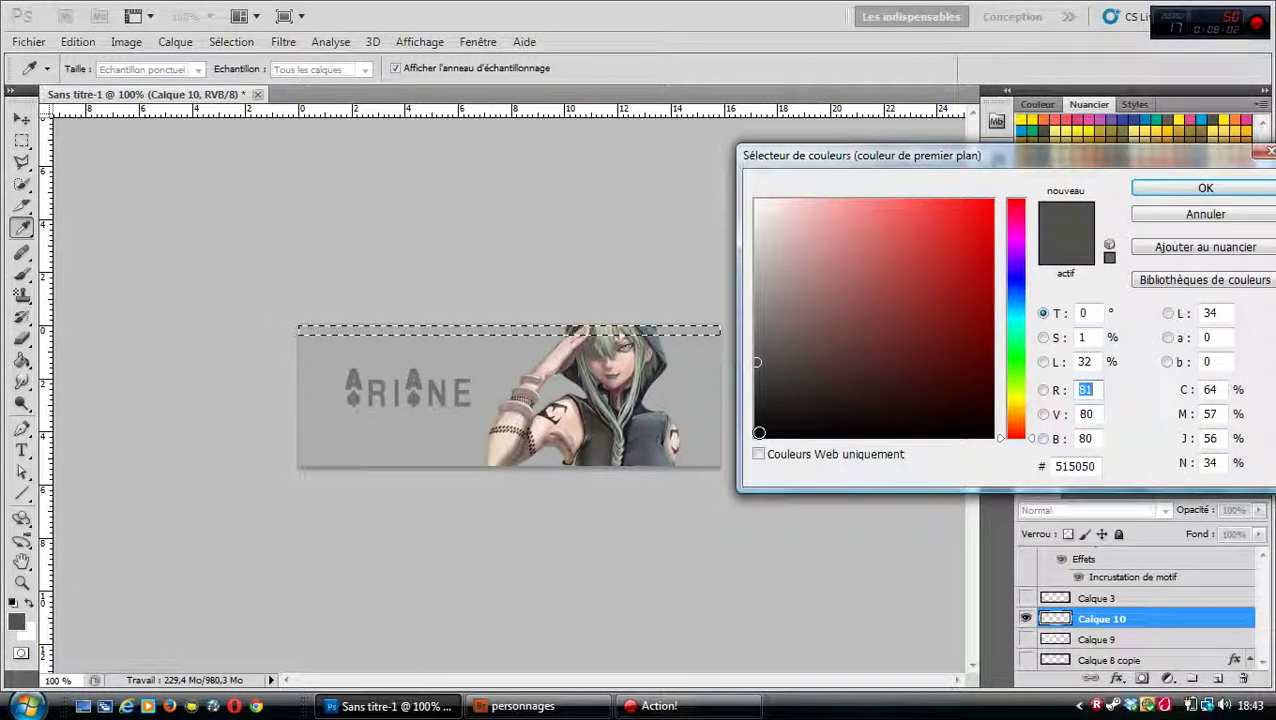
left_click(759, 433)
left_click(1203, 188)
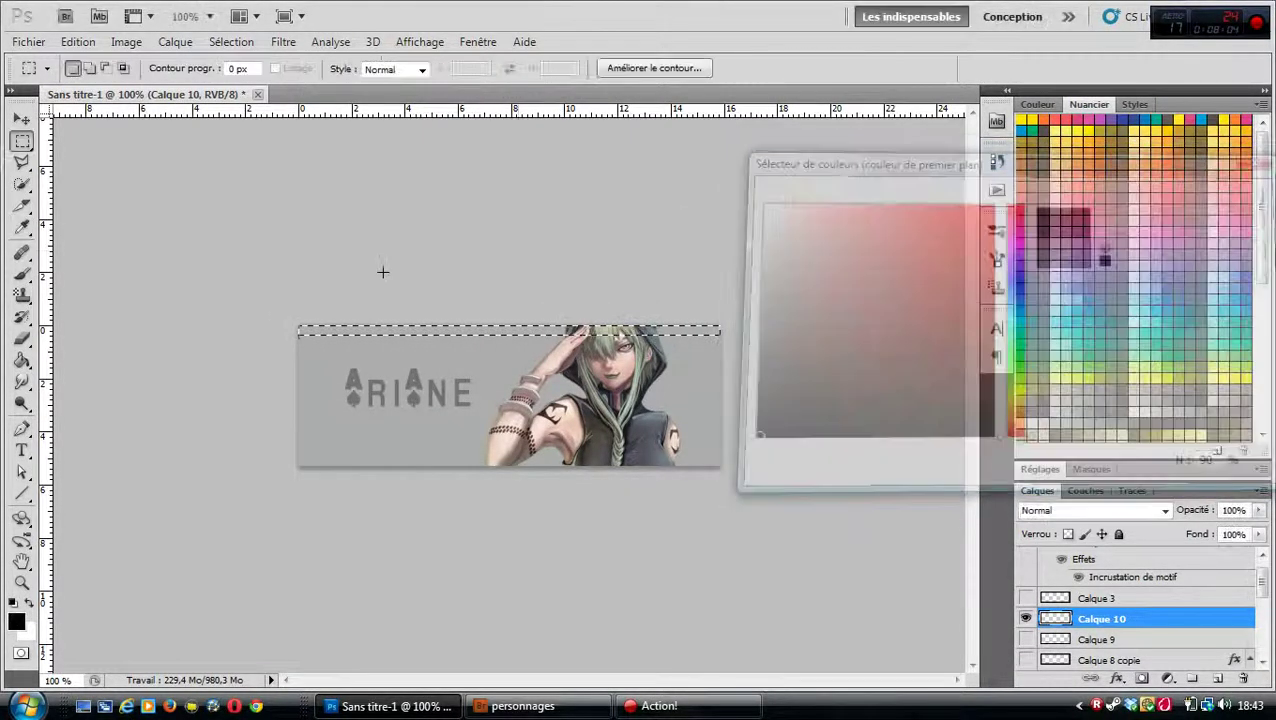
left_click(22, 362)
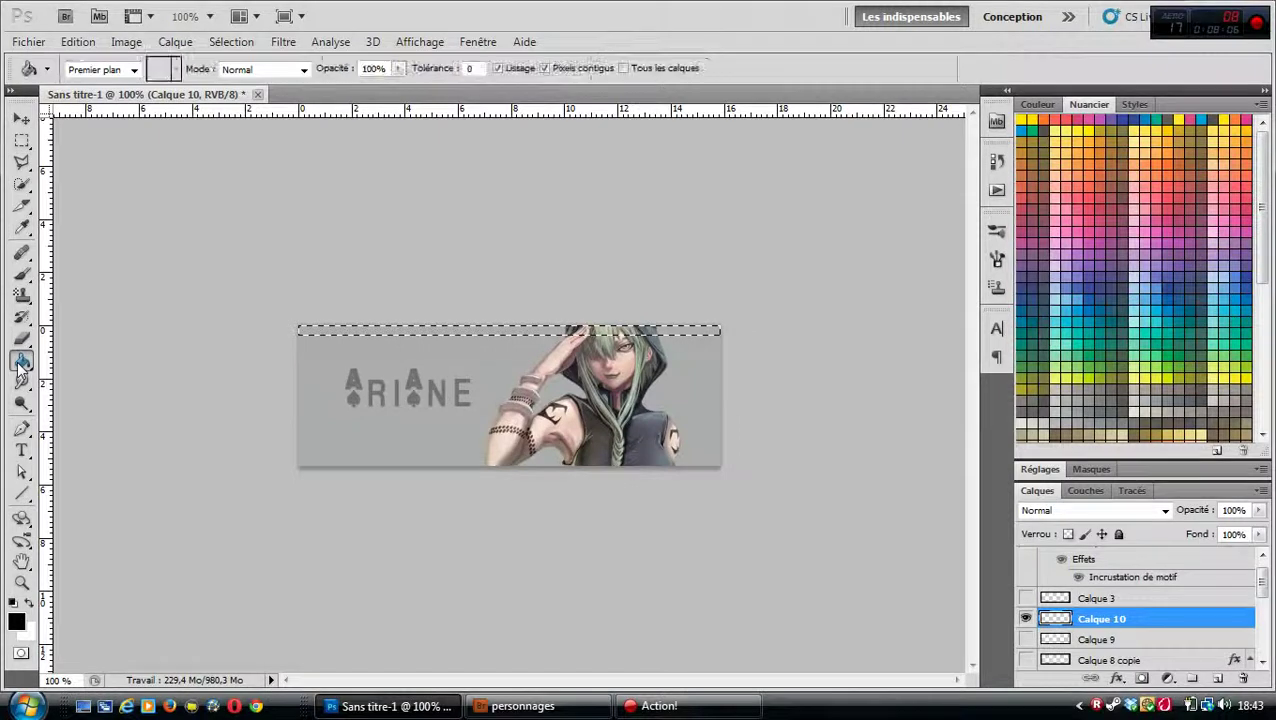
left_click(310, 327)
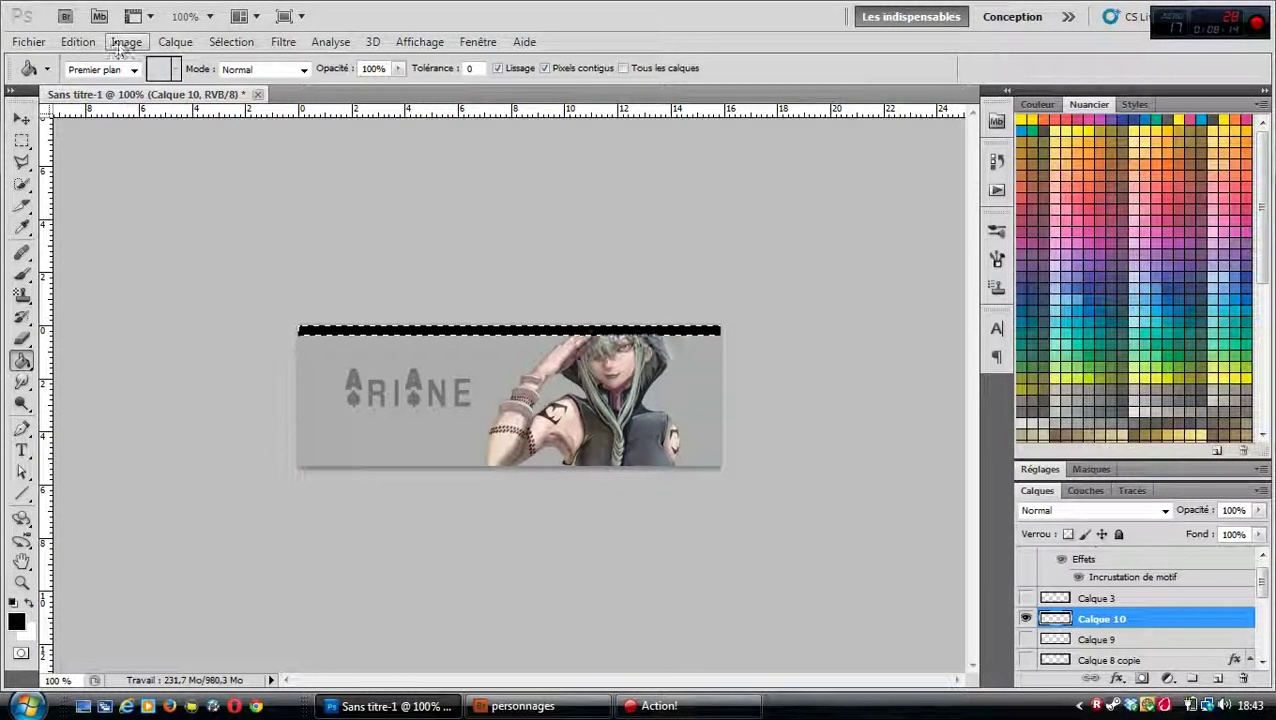
- Copy the selected black strip from Calque 10 and paste it onto a new layer
left_click(78, 42)
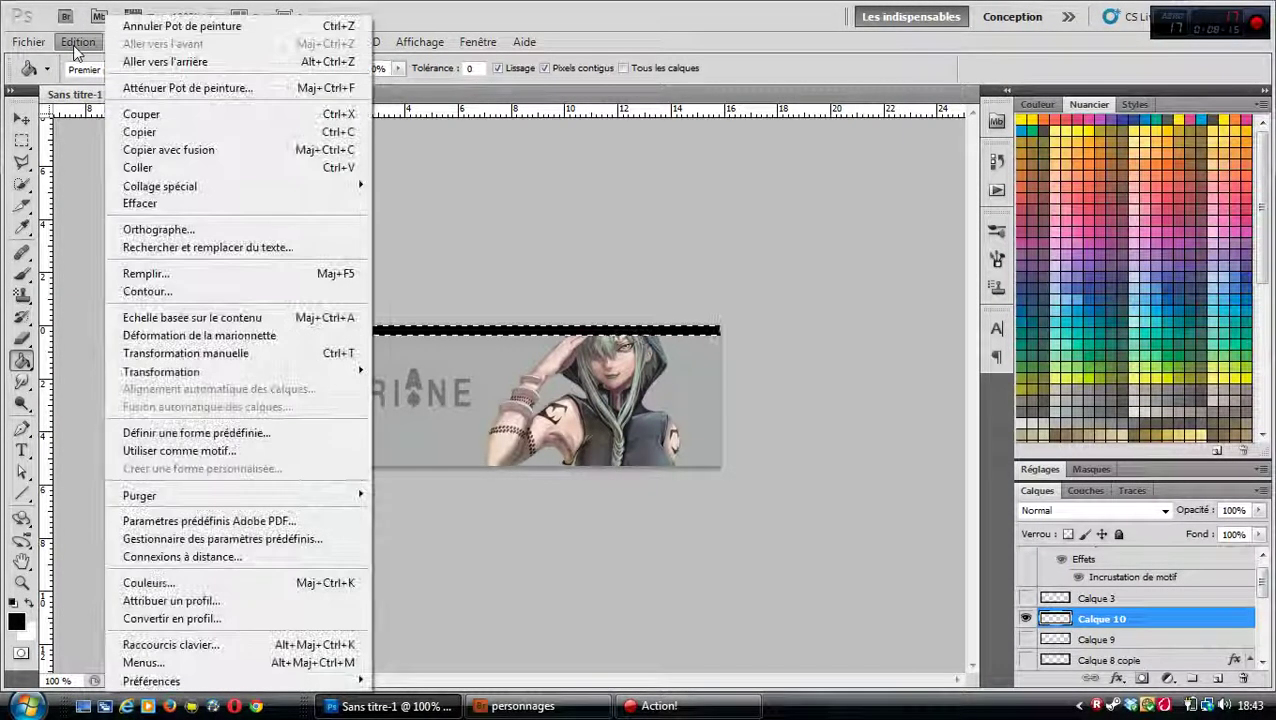
left_click(143, 133)
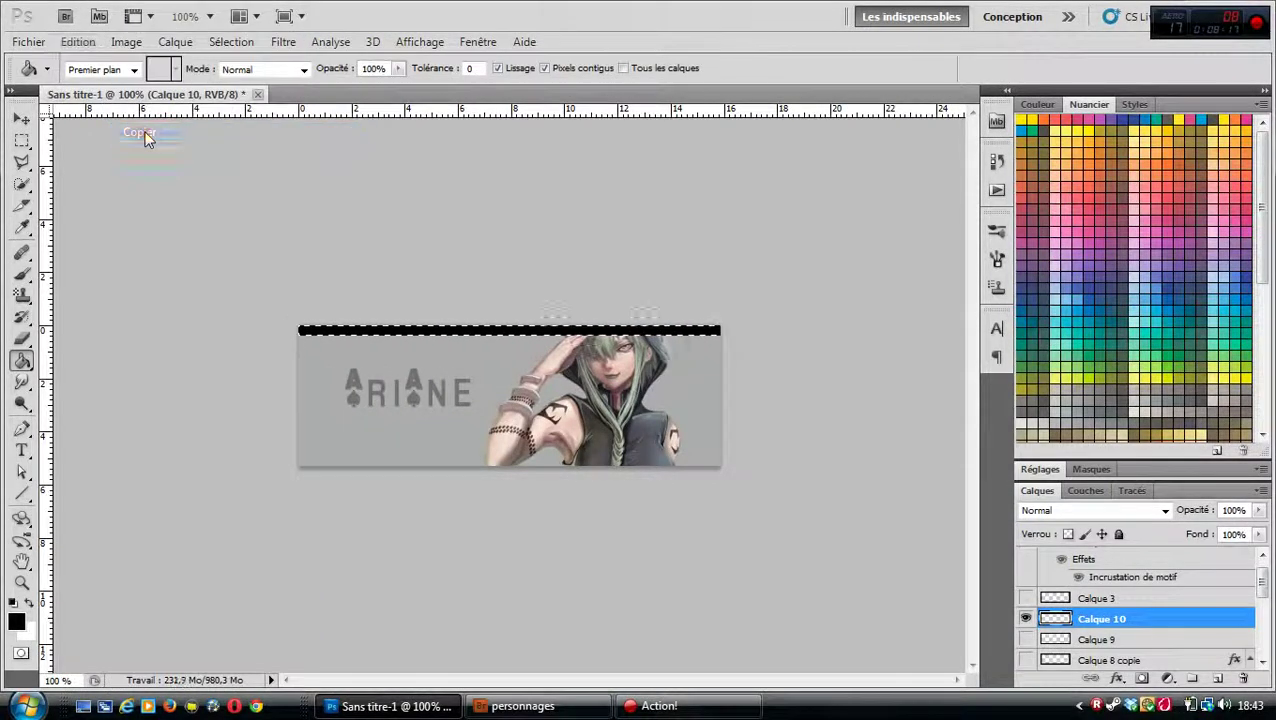
left_click(78, 42)
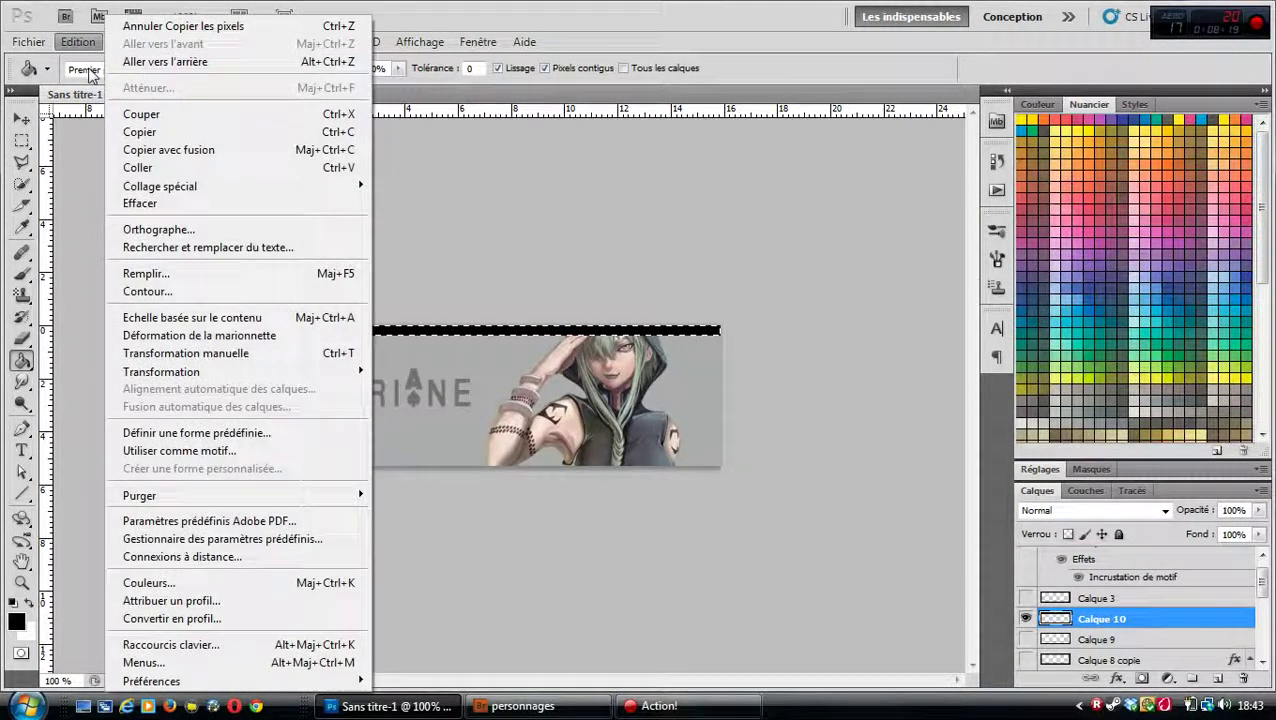
left_click(143, 171)
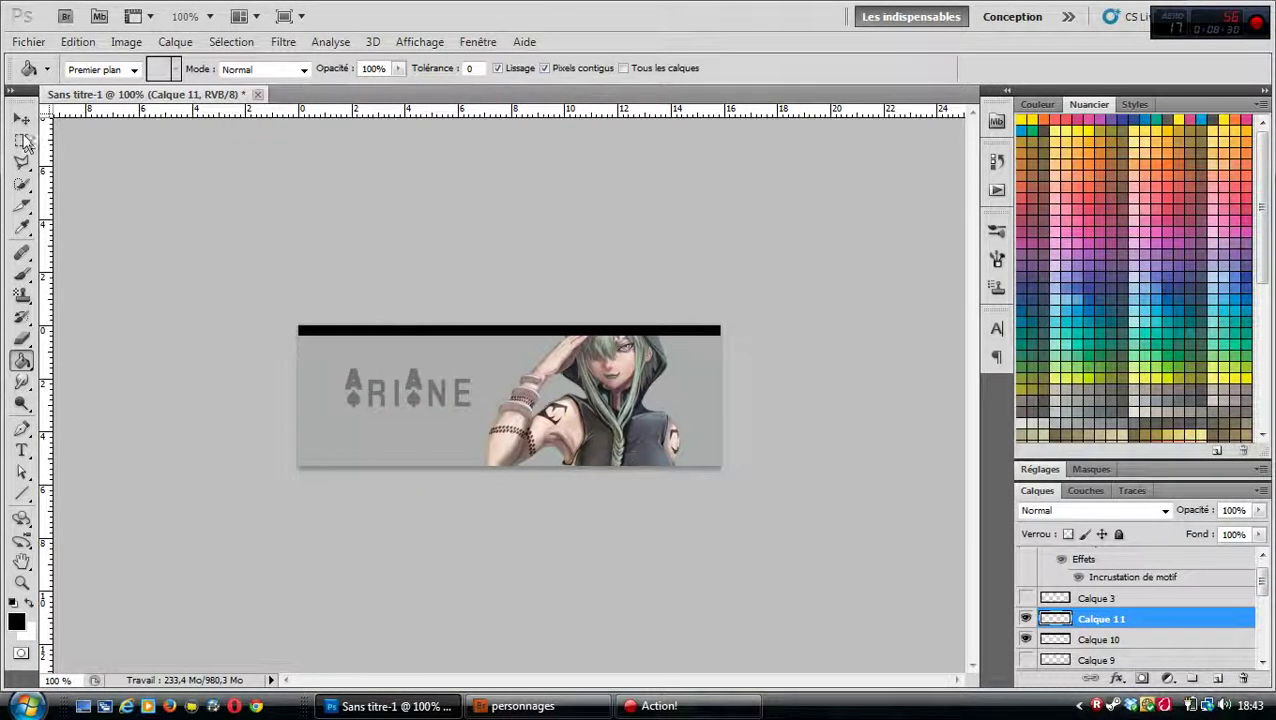
- Move the pasted black strip on Calque 11 straight down to the banner's bottom edge
left_click(1066, 645)
left_click(1060, 619)
left_click(23, 120)
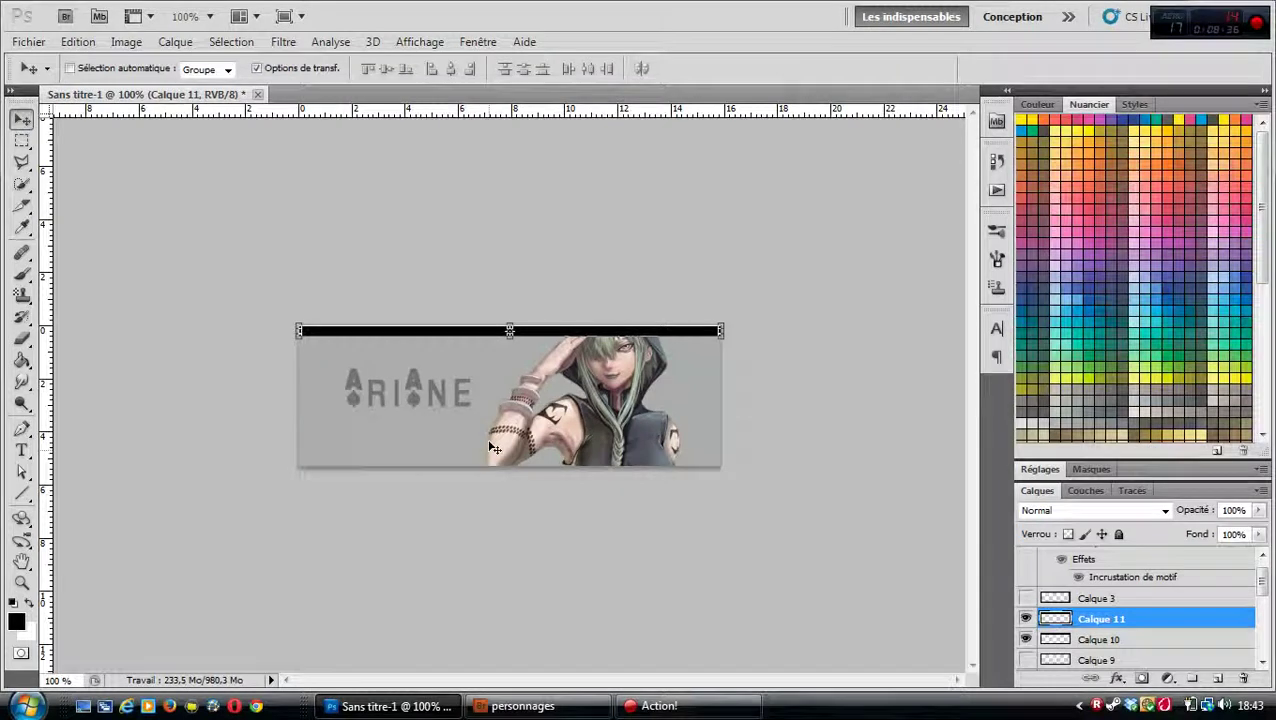
left_click_drag(486, 369, 484, 506)
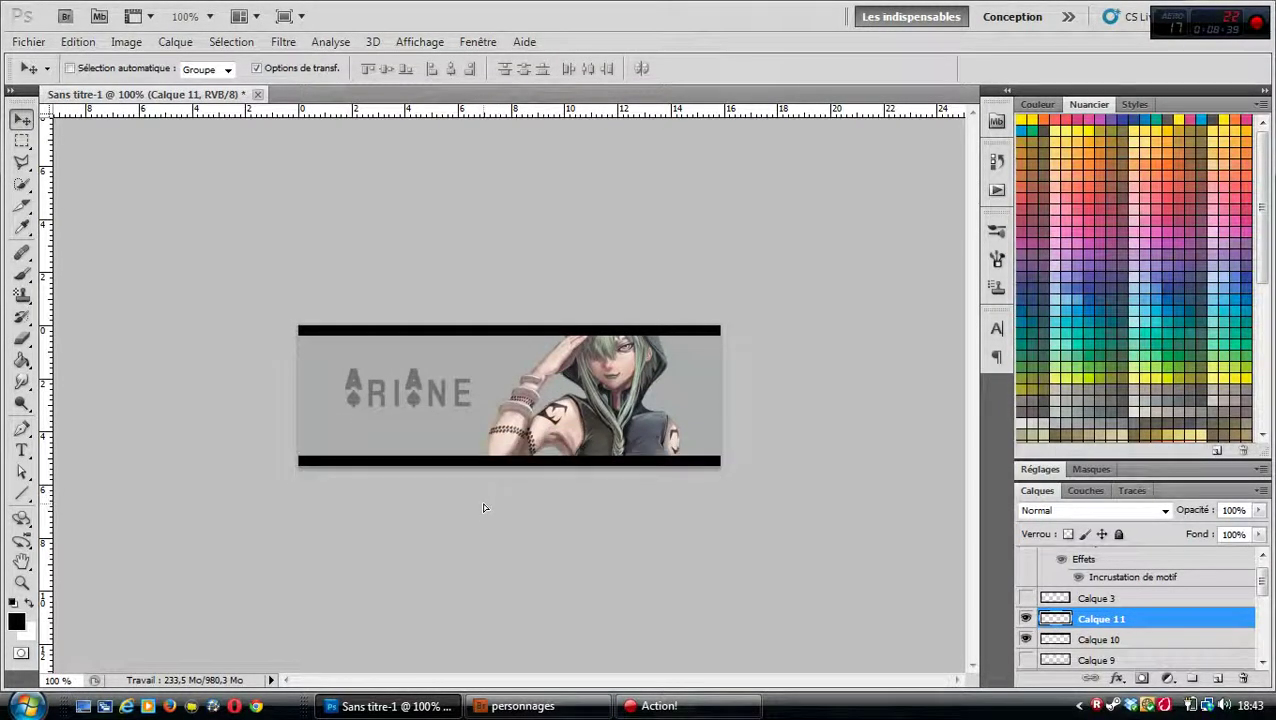
- Merge Calque 11 down into Calque 10 so both black bars share one layer
left_click(22, 584)
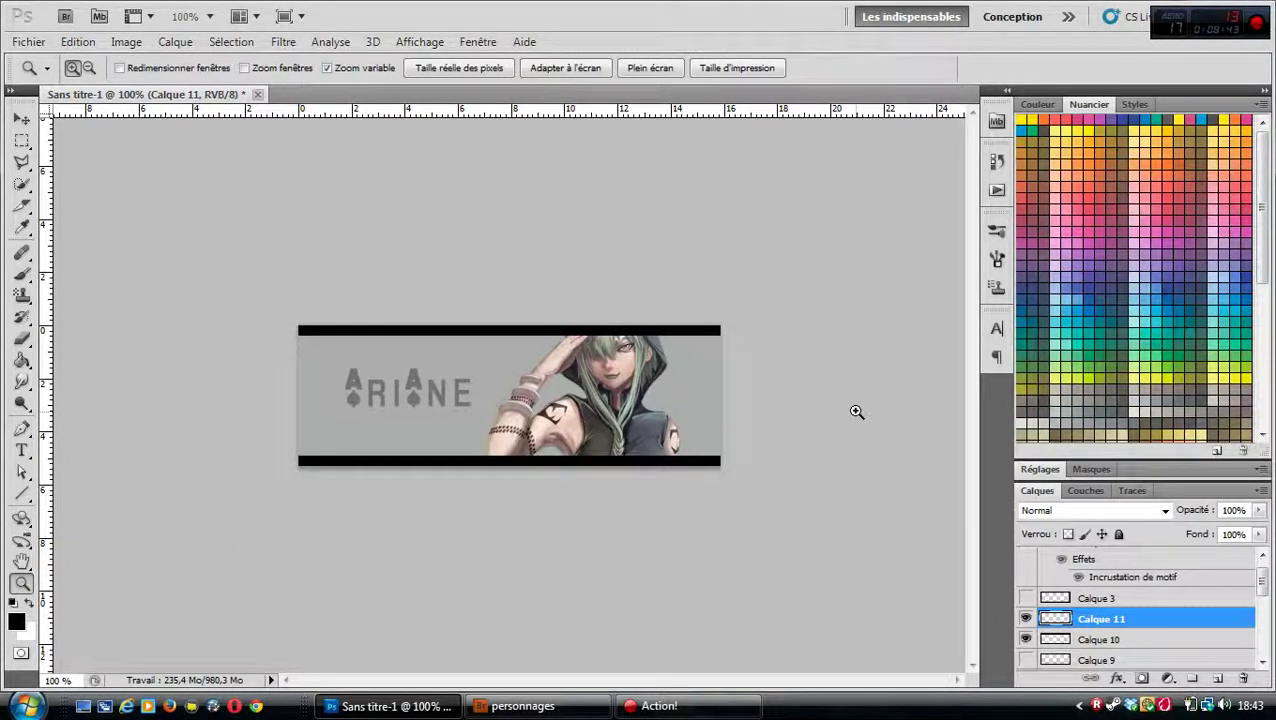
scroll(1156, 589, "down", 3)
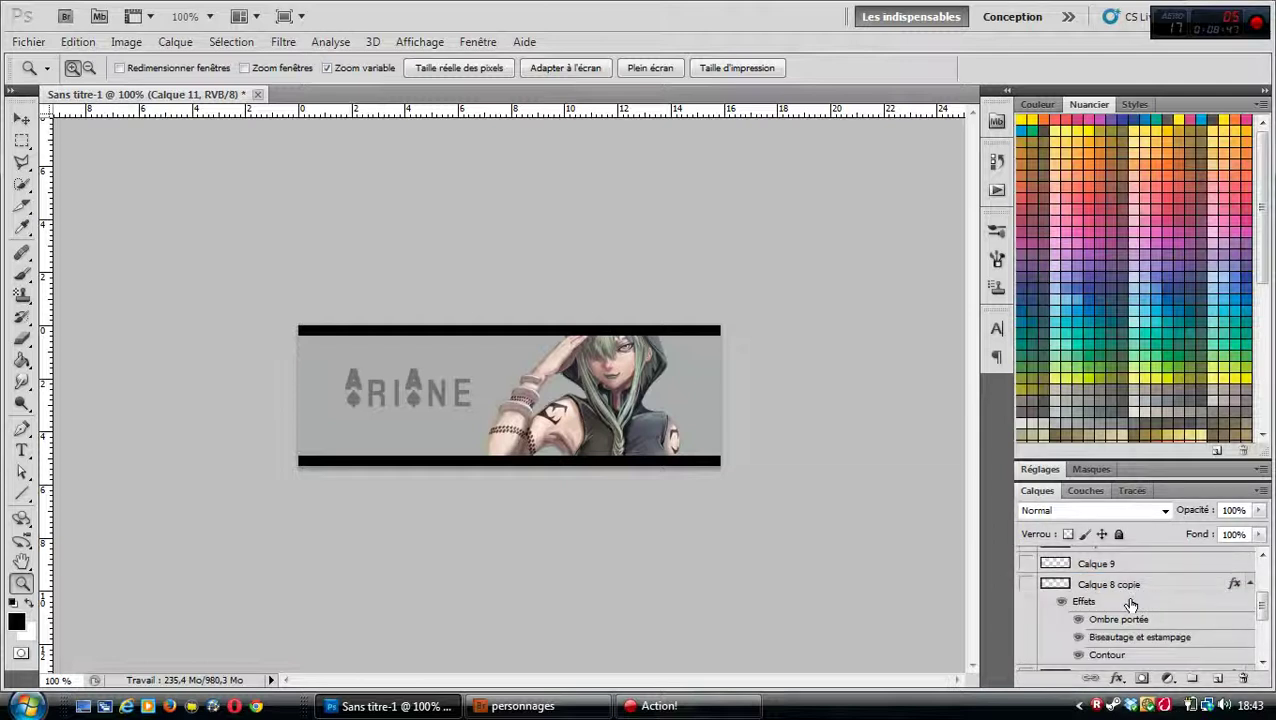
scroll(1130, 604, "up", 3)
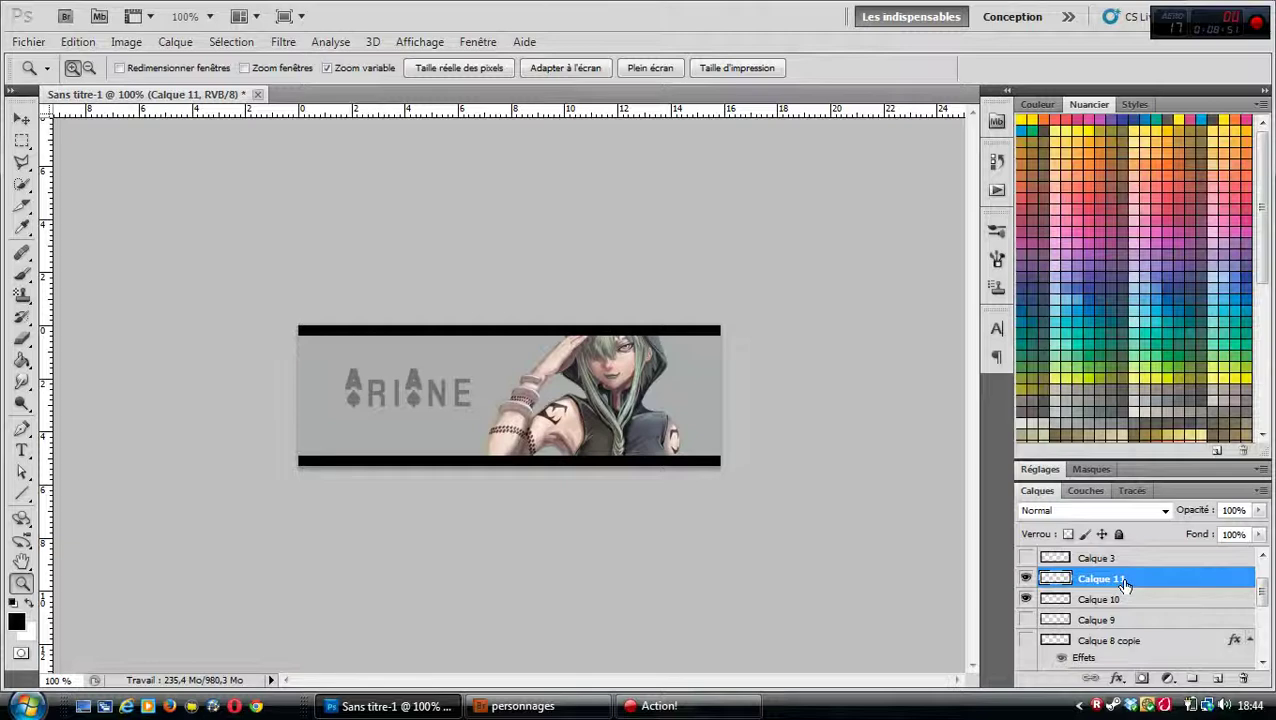
right_click(1125, 586)
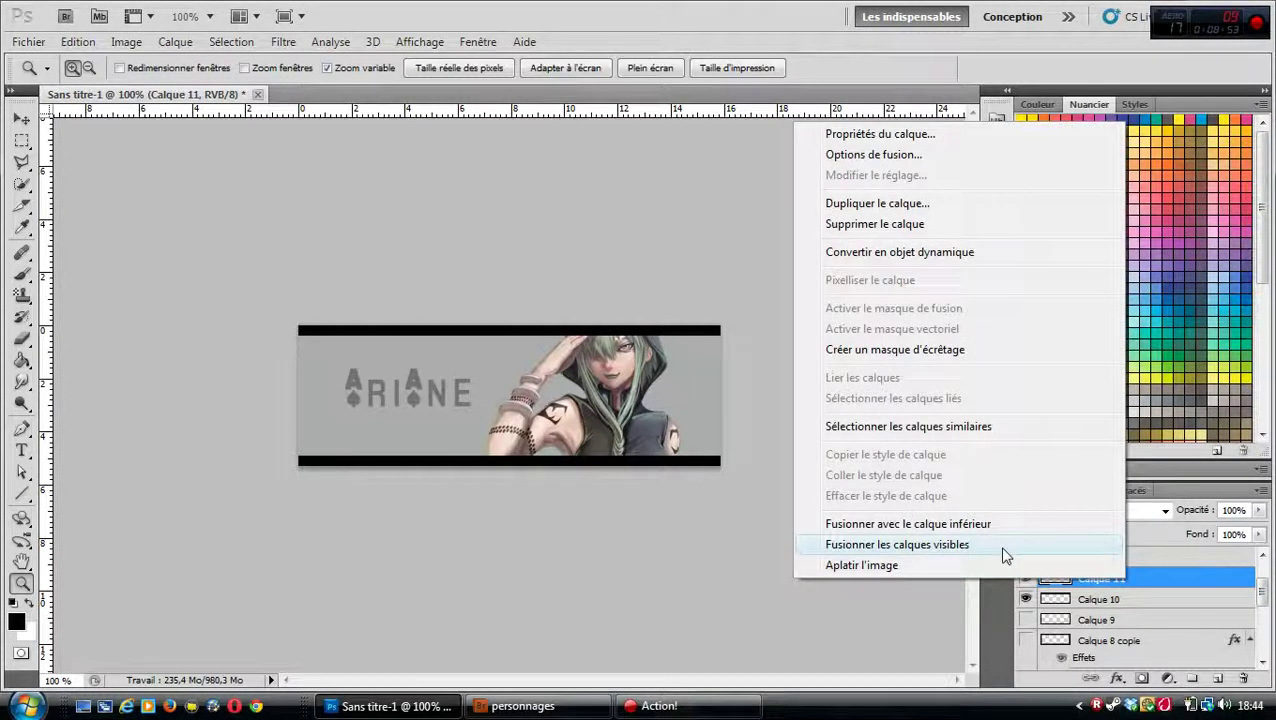
left_click(986, 525)
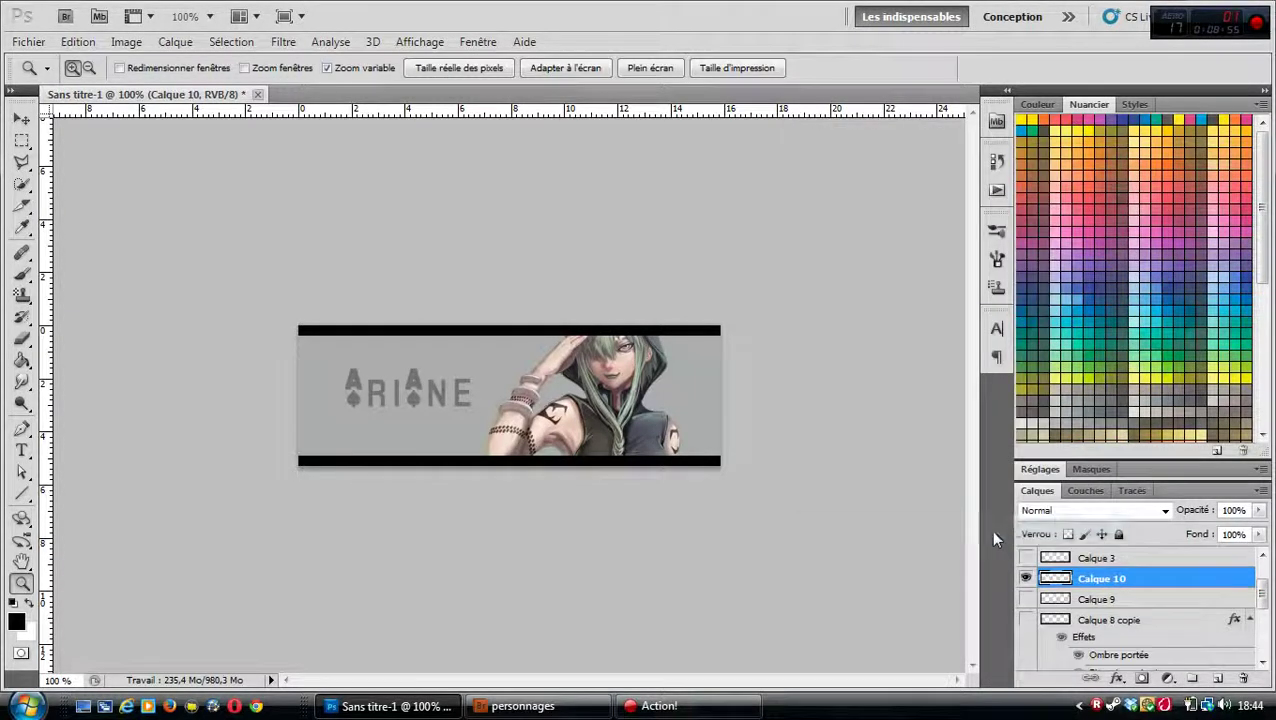
- Compare the banner with and without the black bars by toggling Calque 10, leaving it visible
left_click(1026, 579)
left_click(1026, 579)
left_click(1026, 579)
left_click(1026, 579)
- Duplicate Calque 10 as Calque 10 copie and hide the original layer
right_click(1135, 580)
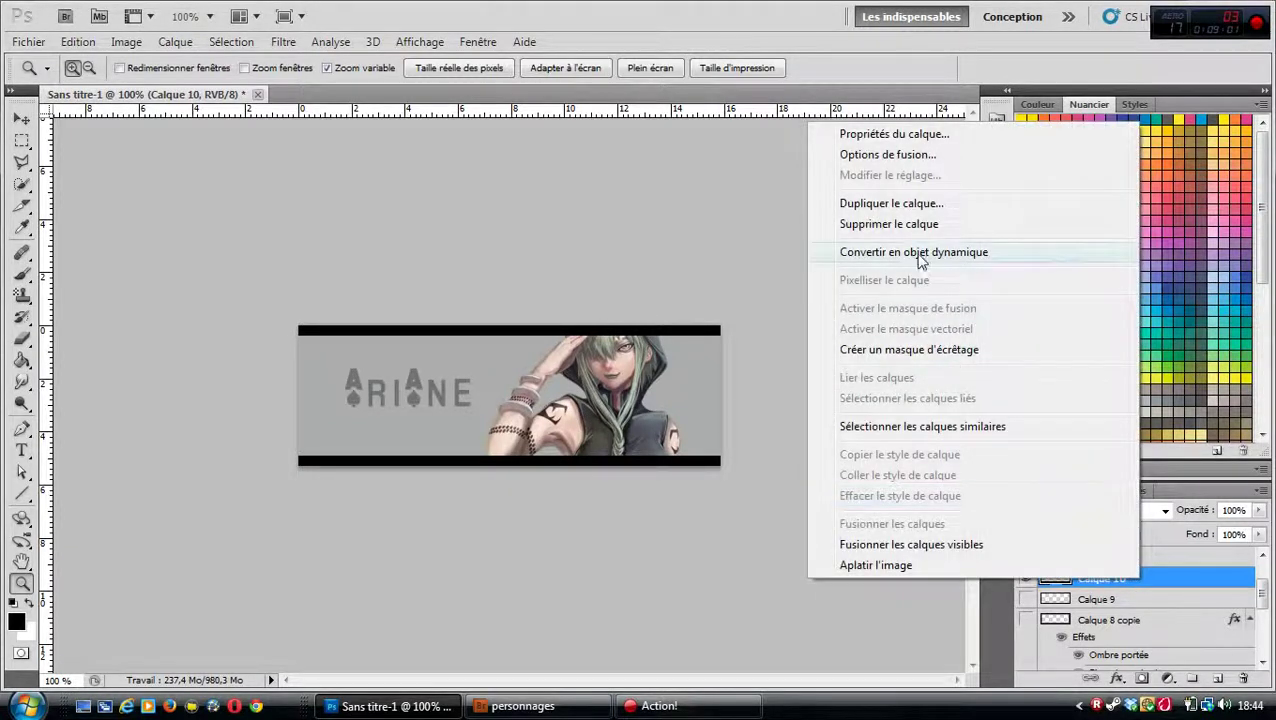
left_click(888, 205)
left_click(808, 211)
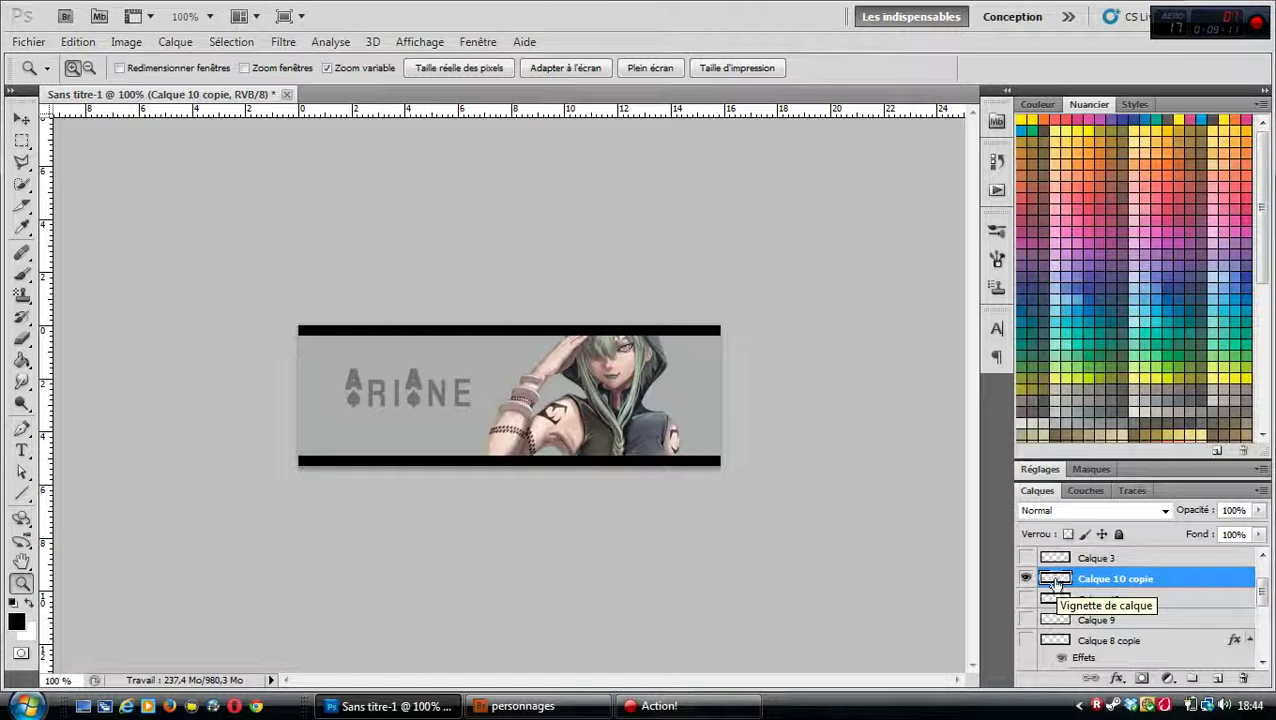
- Stroke the whole canvas edge on Calque 10 copie with a centred 1 px black line, and deselect
left_click(231, 41)
left_click(232, 62)
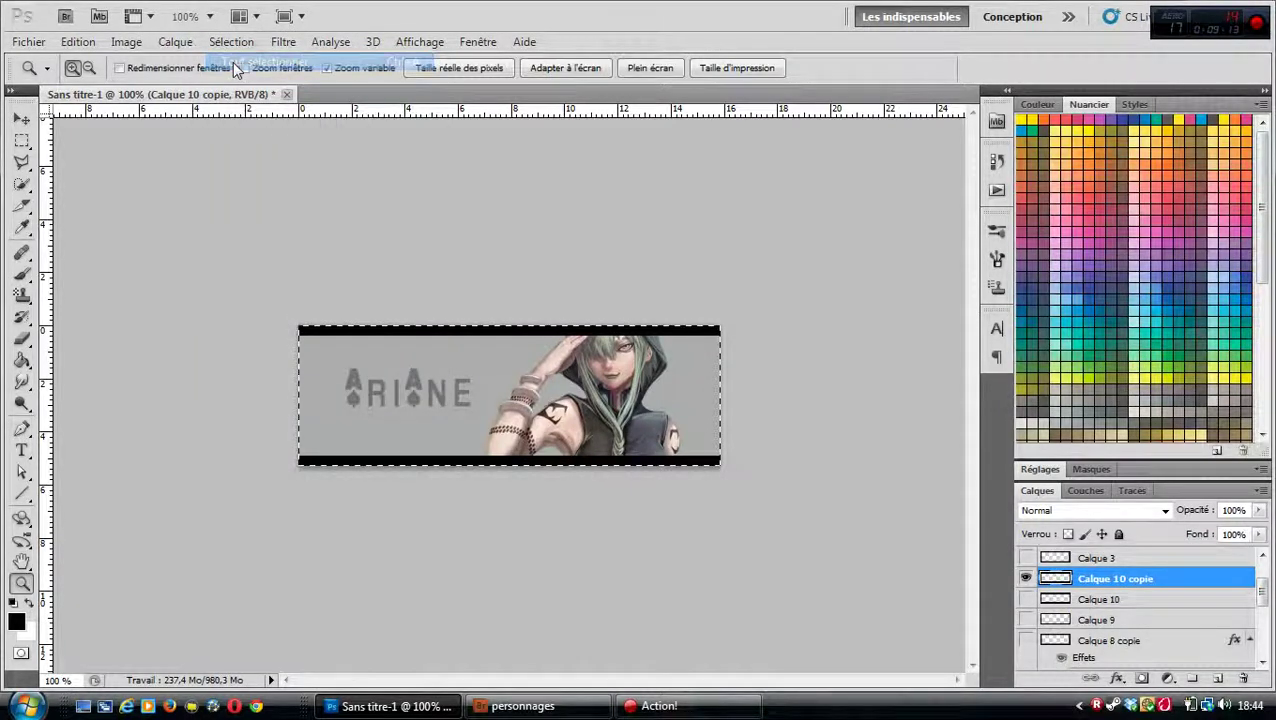
left_click(79, 41)
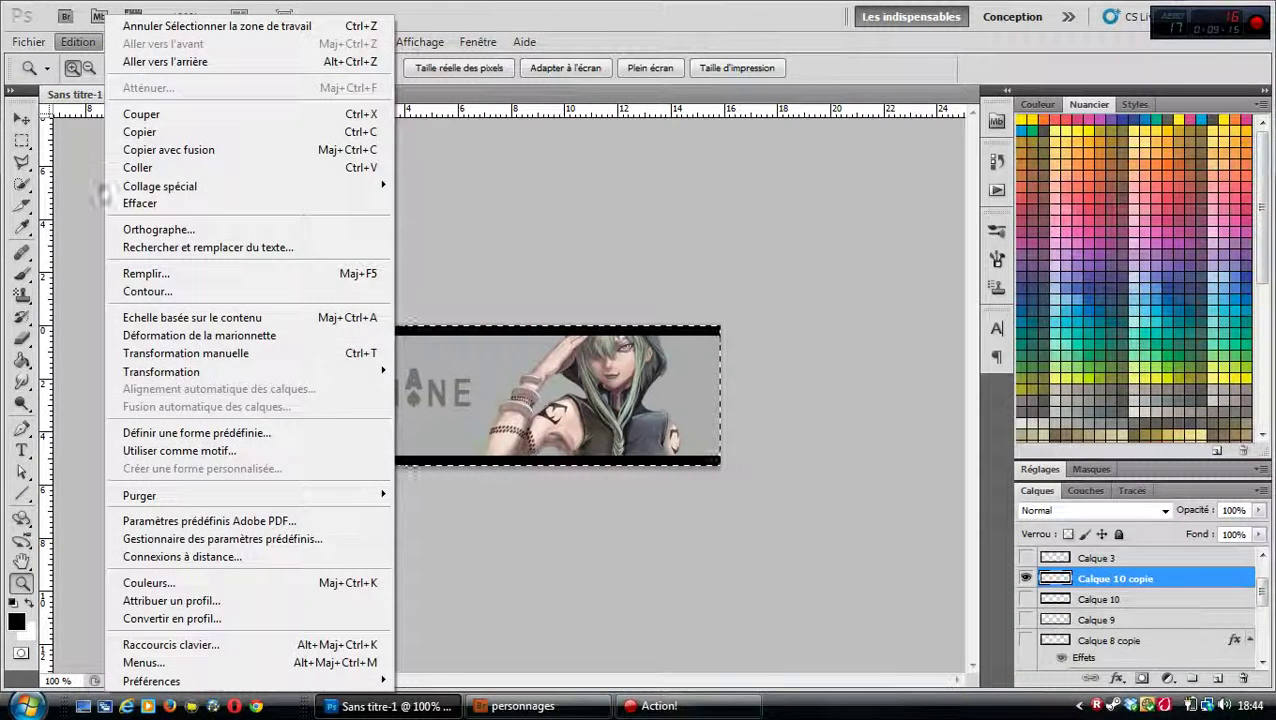
left_click(140, 292)
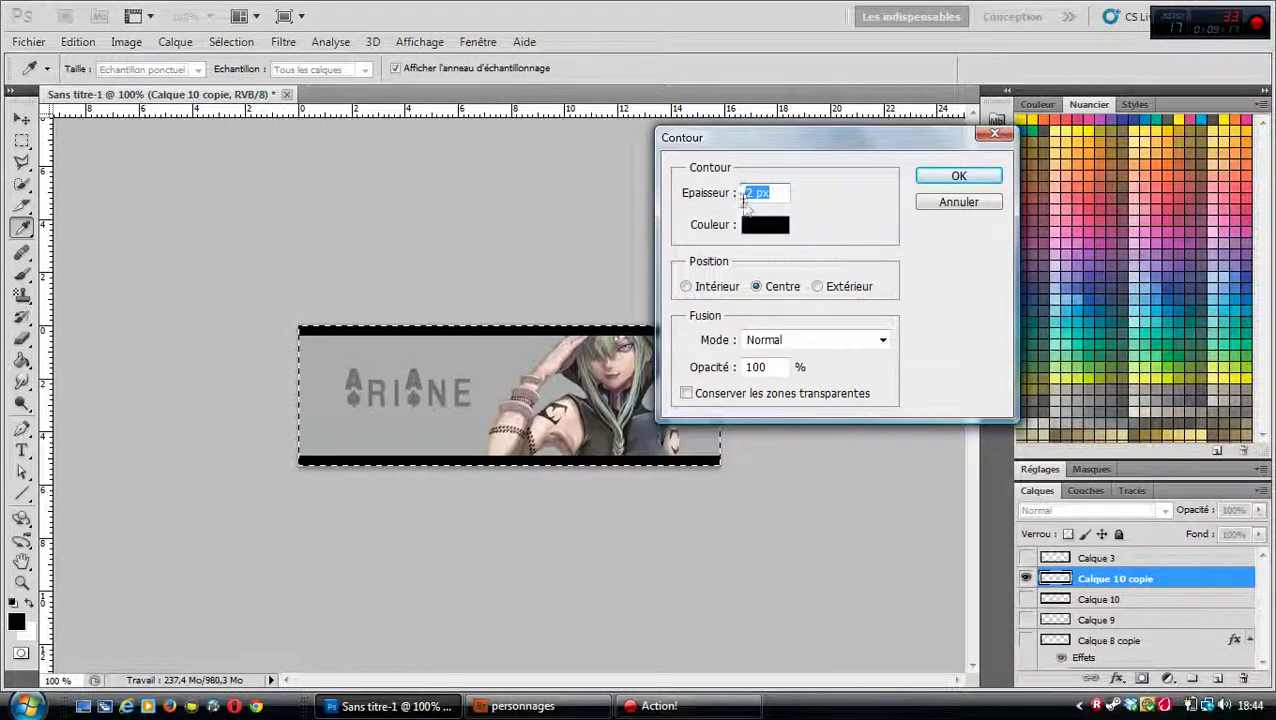
left_click(748, 193)
key("BackSpace")
type("1")
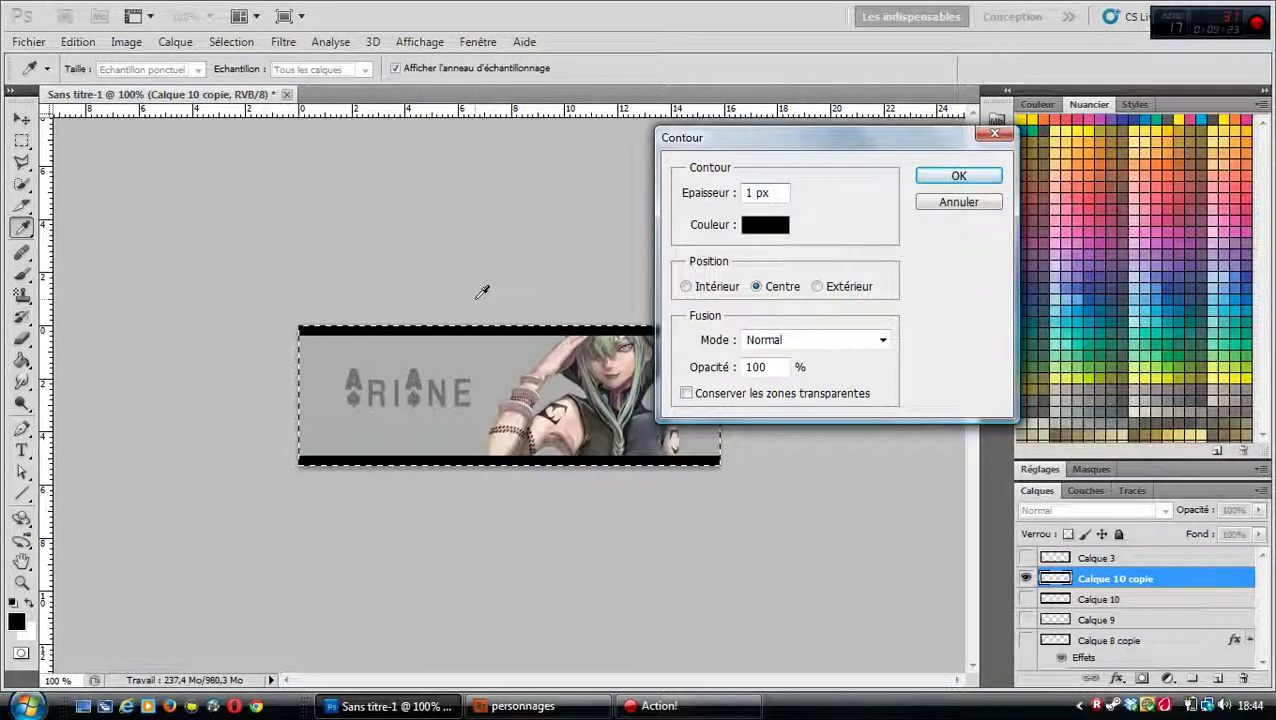
left_click(936, 178)
key("z")
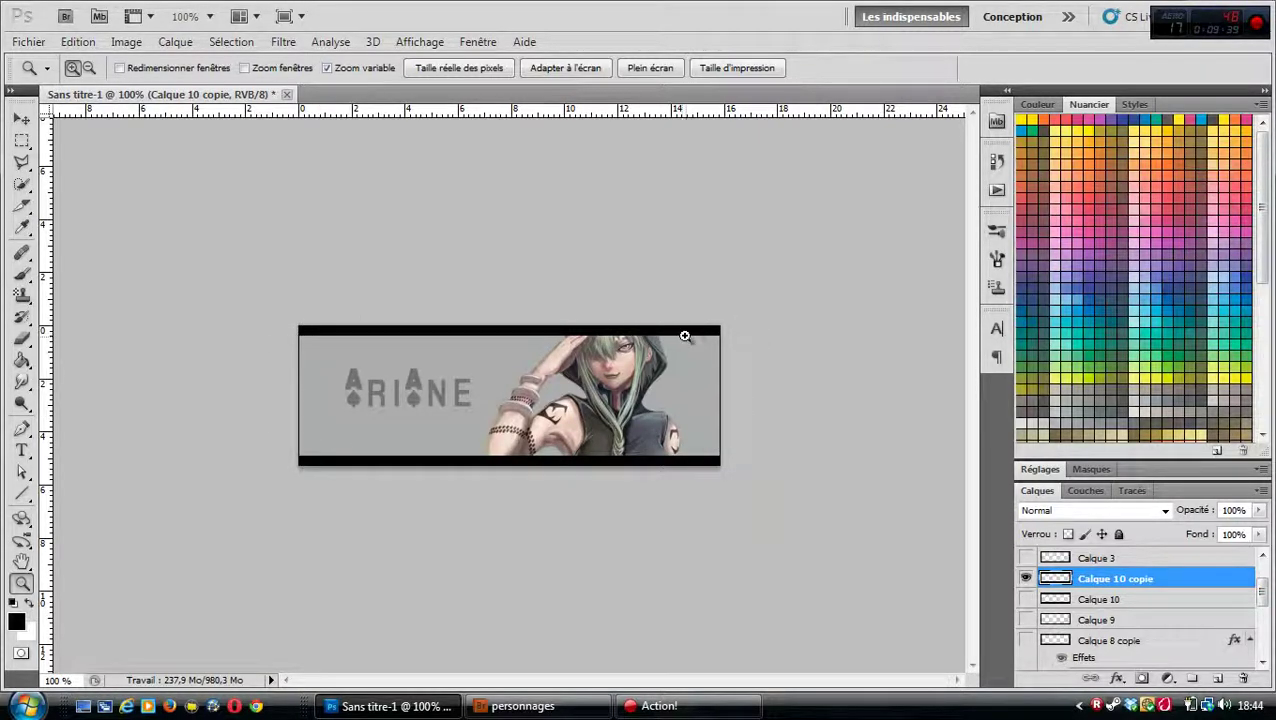
right_click(1120, 583)
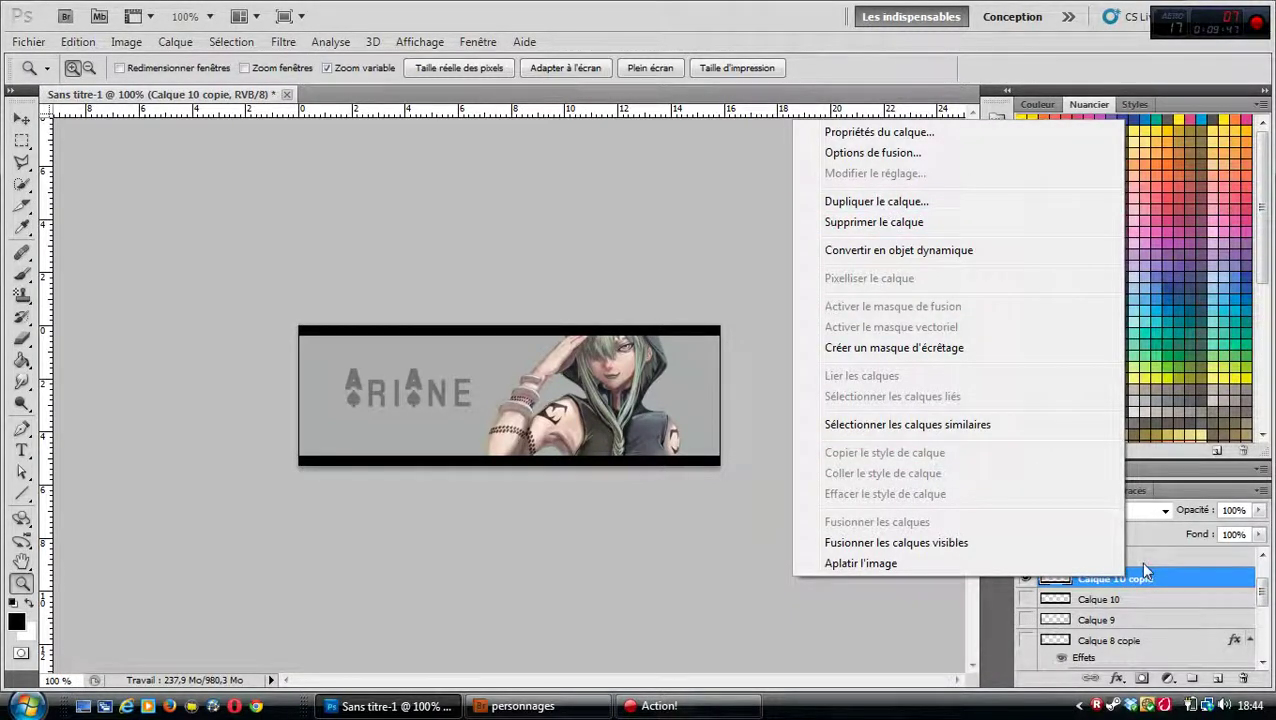
left_click(1158, 584)
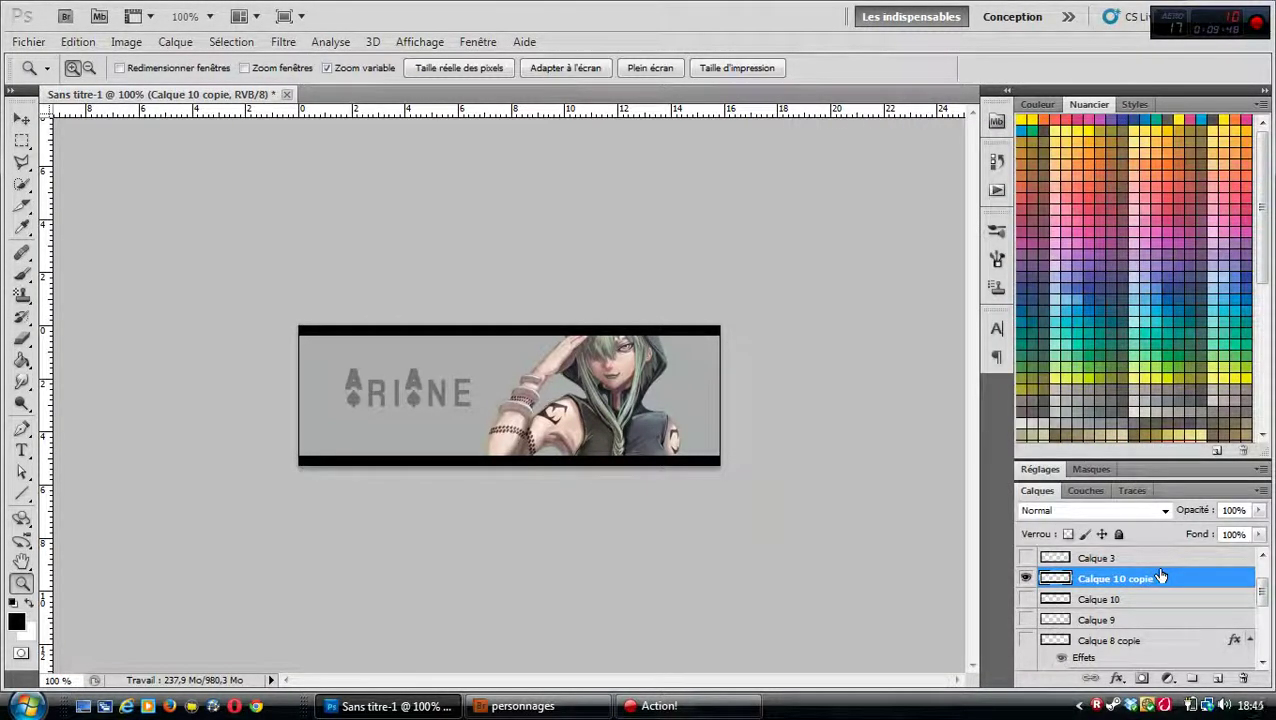
- Duplicate the Calque 10 copie layer as Calque 10 copie 2 and hide Calque 10 copie
right_click(1163, 578)
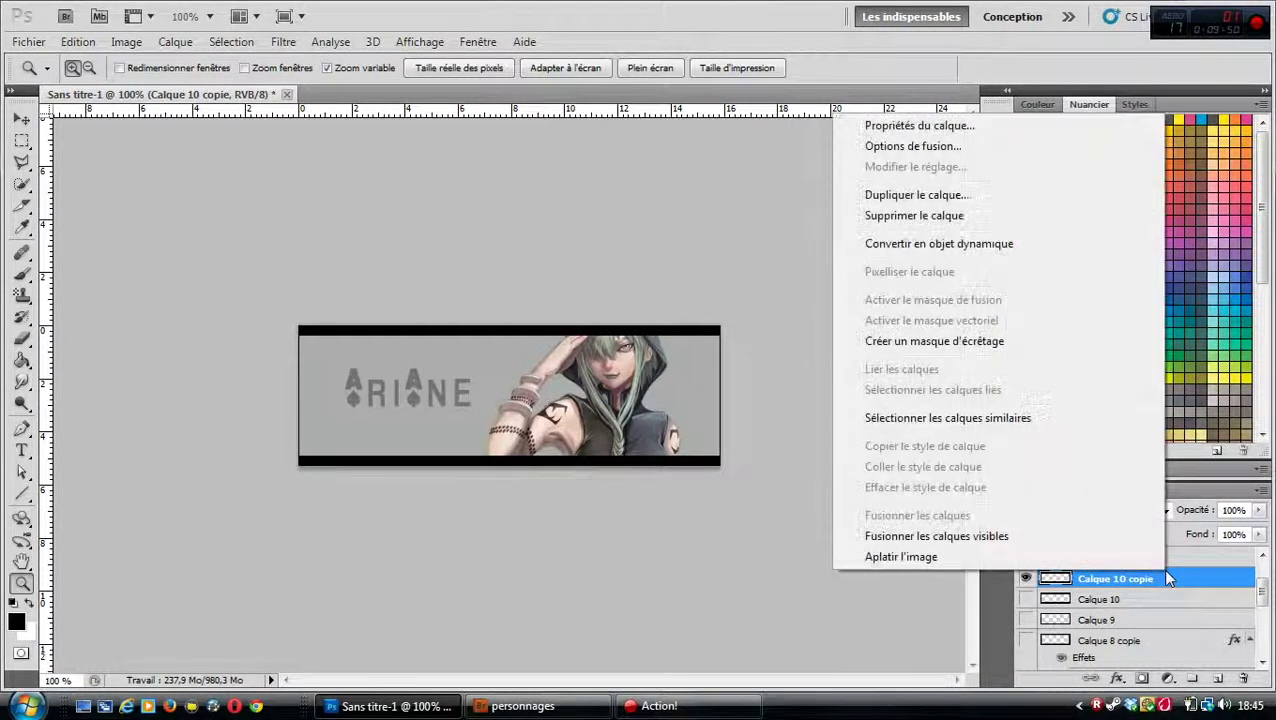
left_click(908, 196)
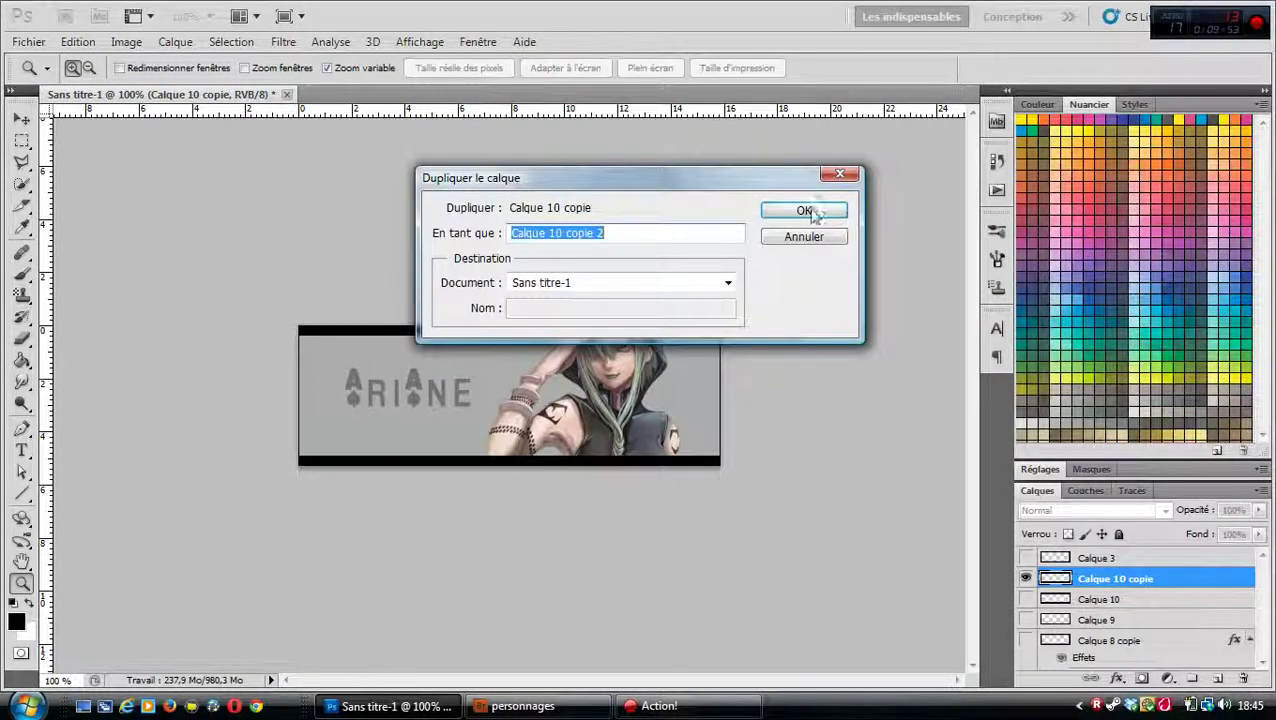
left_click(812, 210)
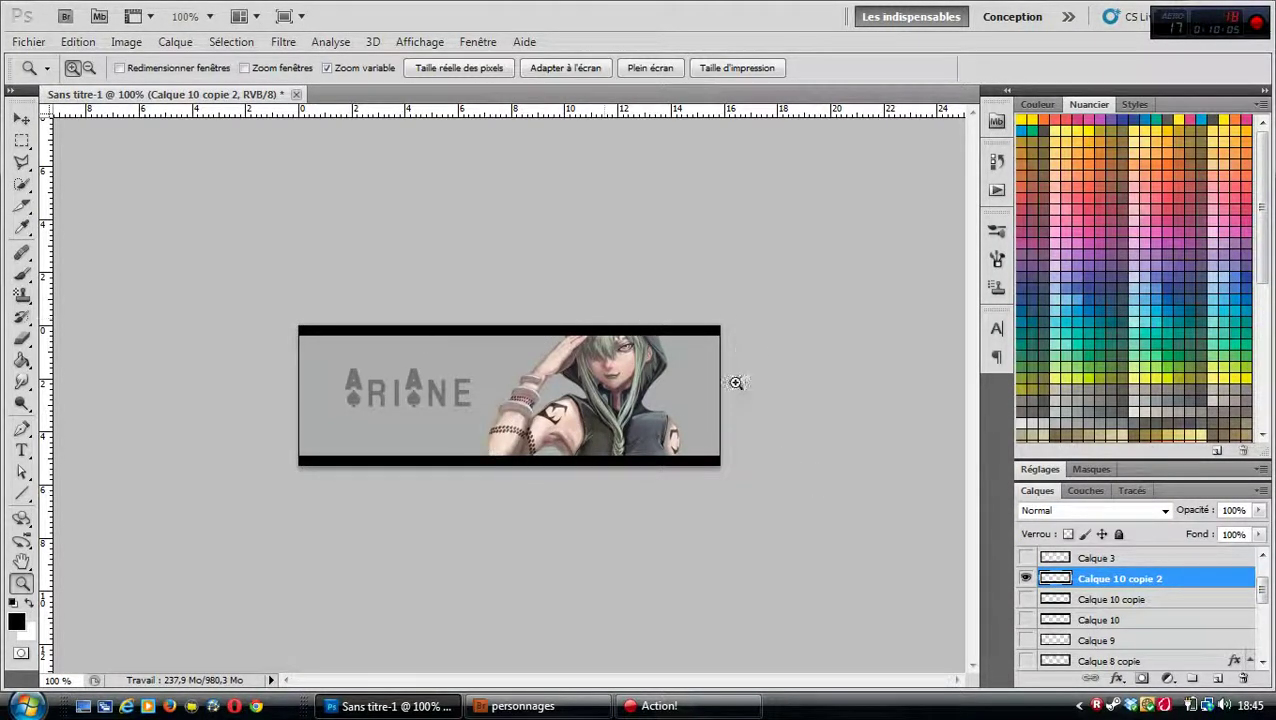
- Enable a pattern overlay (Incrustation de motif) in the layer style of Calque 10 copie 2 and show its settings
double_click(1177, 584)
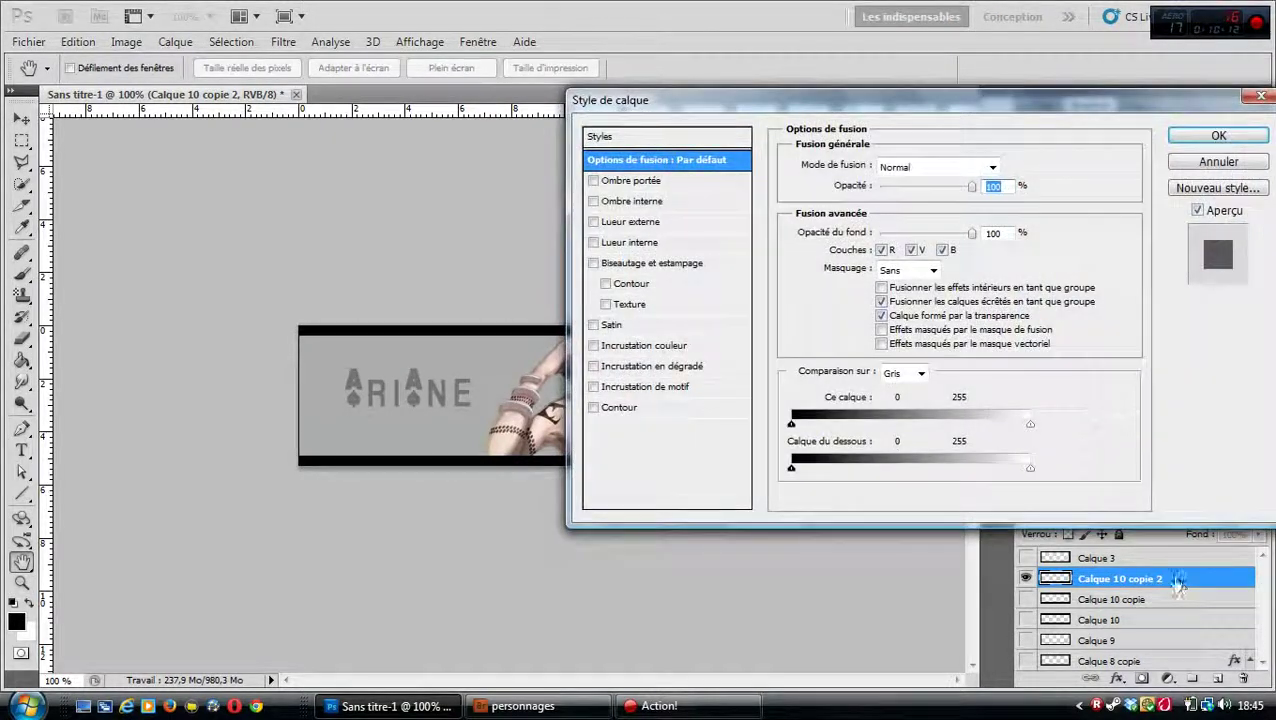
left_click_drag(845, 108, 888, 135)
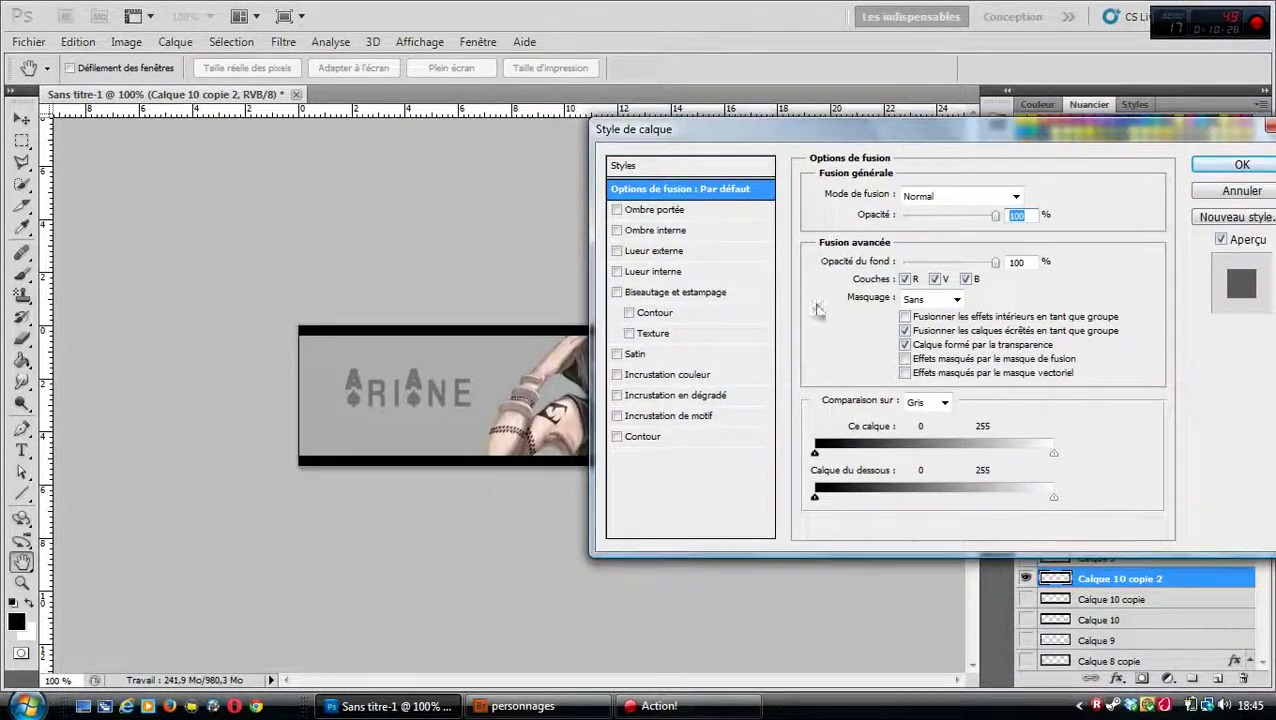
left_click(617, 416)
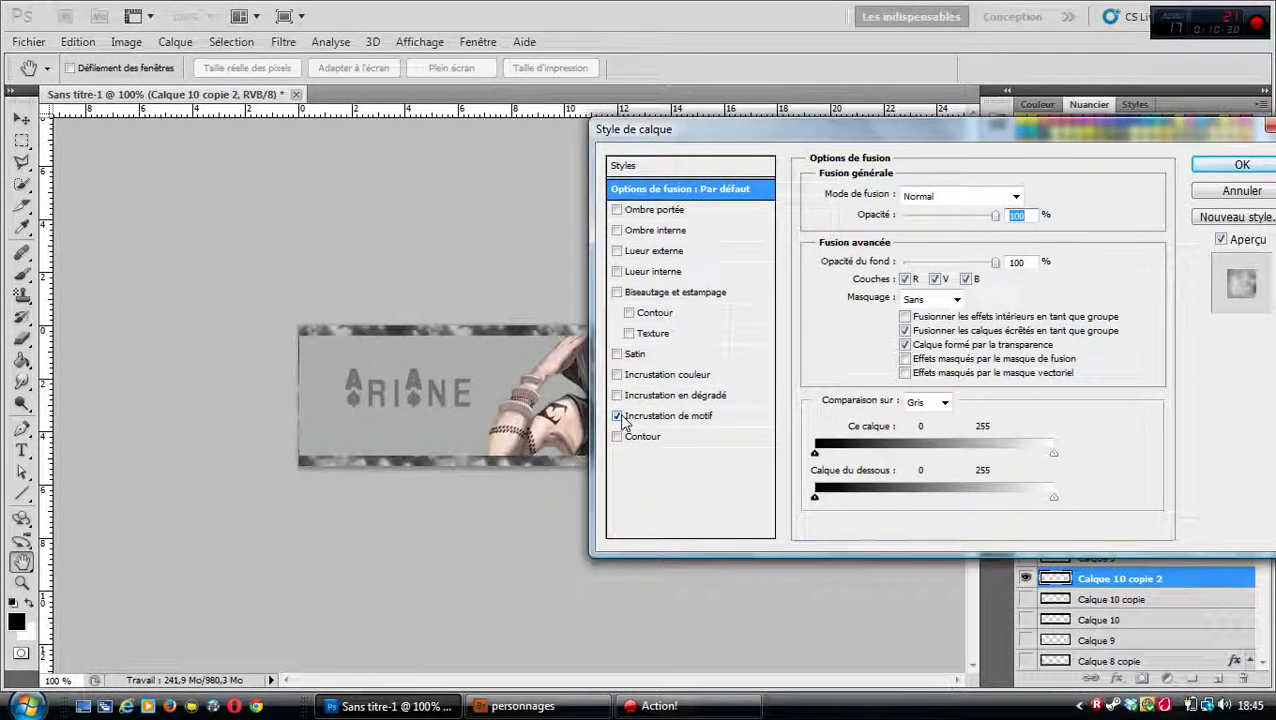
left_click(640, 417)
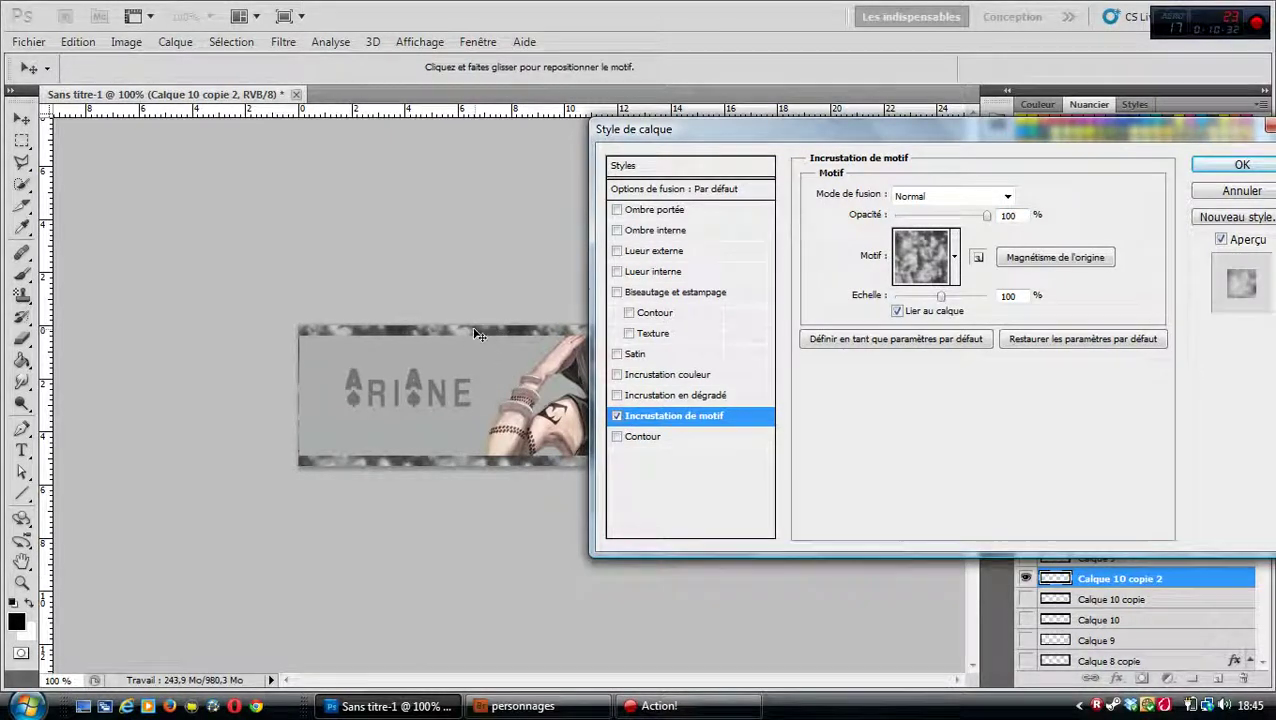
- Browse the overlay patterns, choose the thin dashed line pattern that gives the black bars vertical stripes, and apply the layer style
left_click(955, 257)
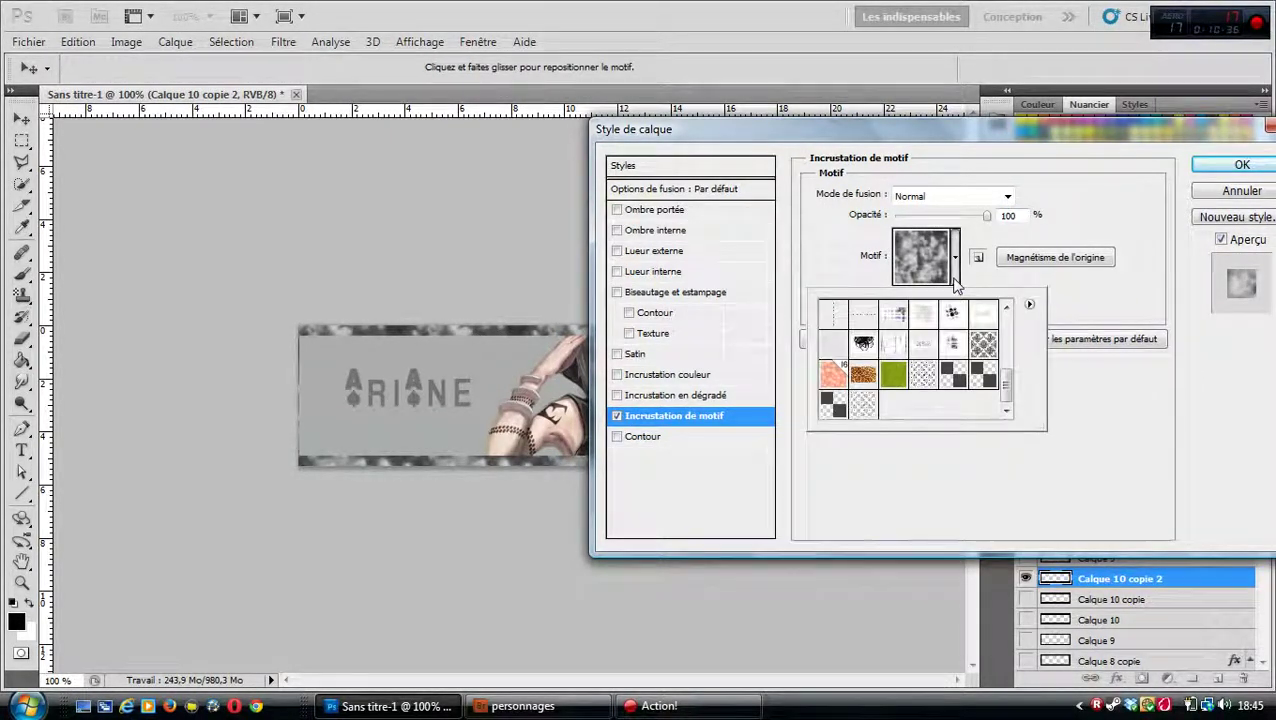
scroll(890, 385, "up", 6)
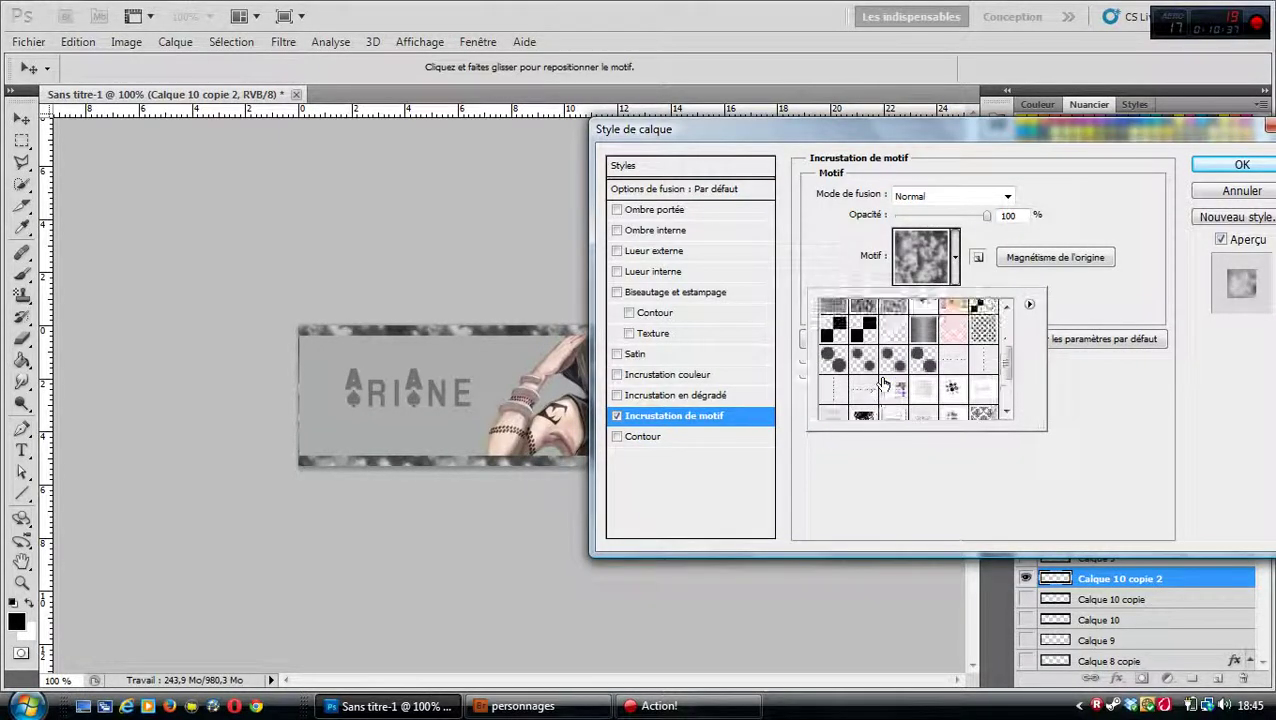
scroll(881, 383, "up", 1)
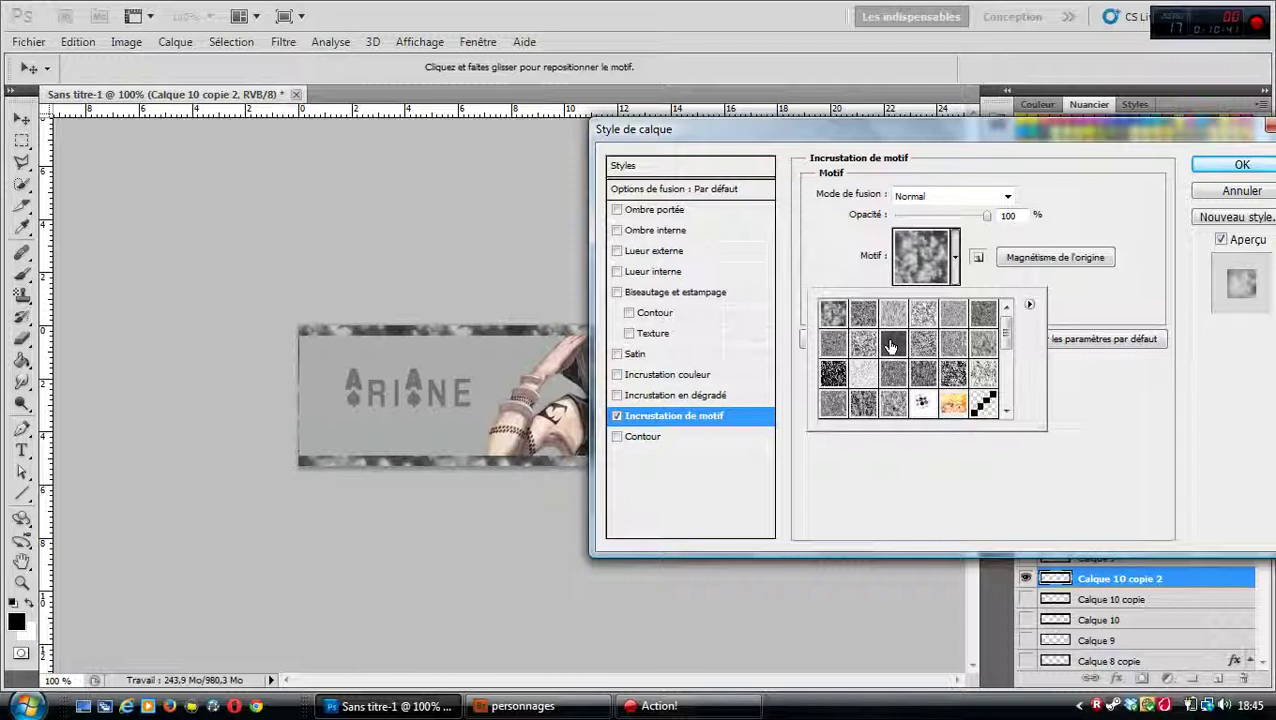
scroll(890, 345, "down", 3)
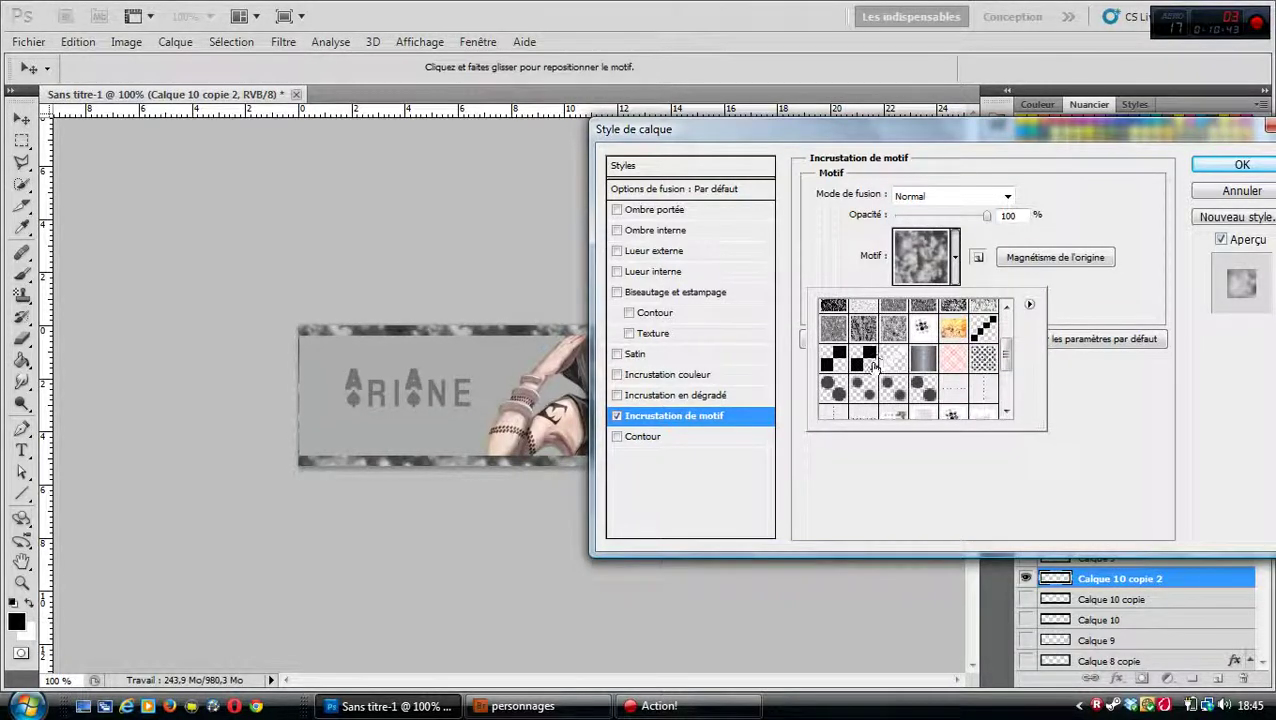
scroll(873, 366, "down", 1)
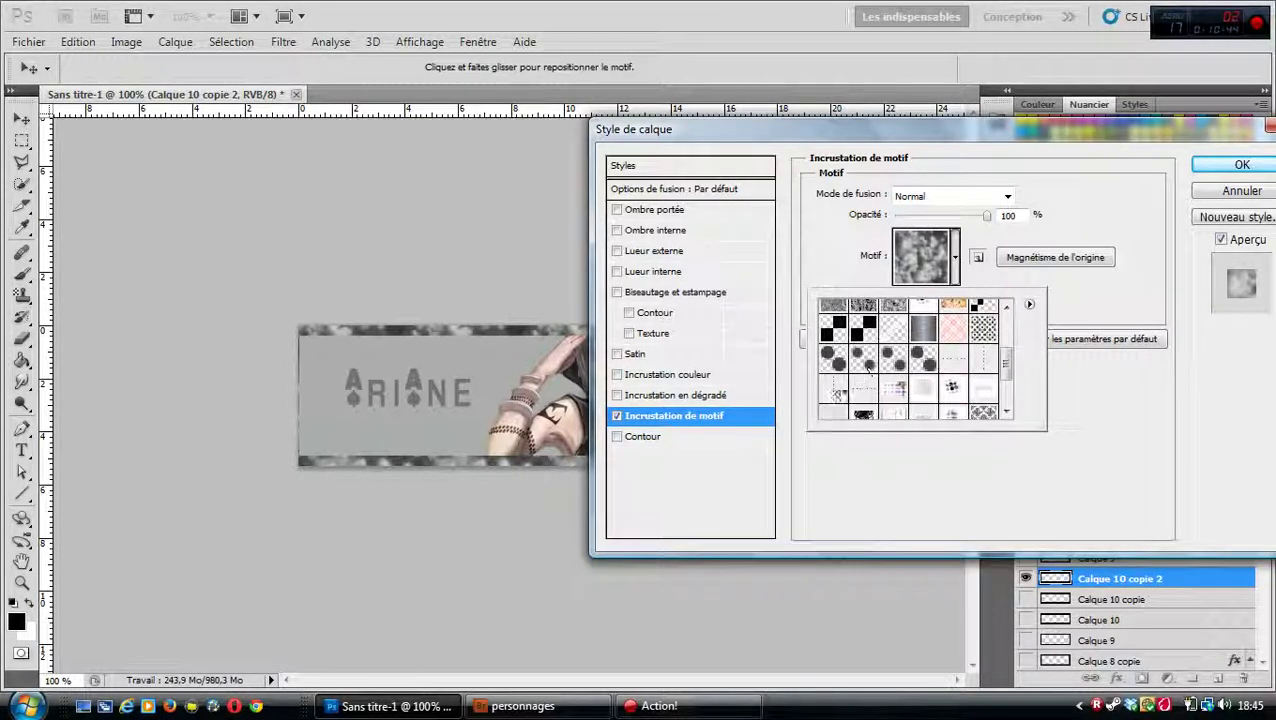
left_click(840, 335)
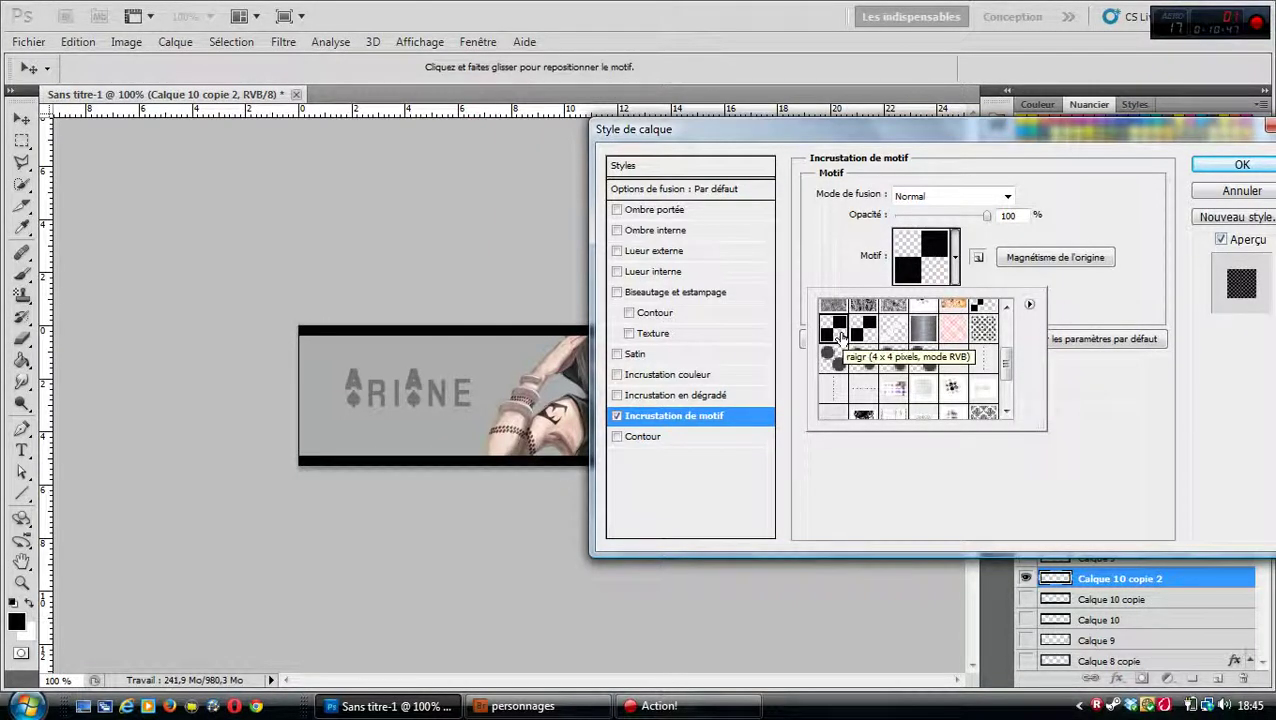
left_click(837, 392)
left_click(860, 391)
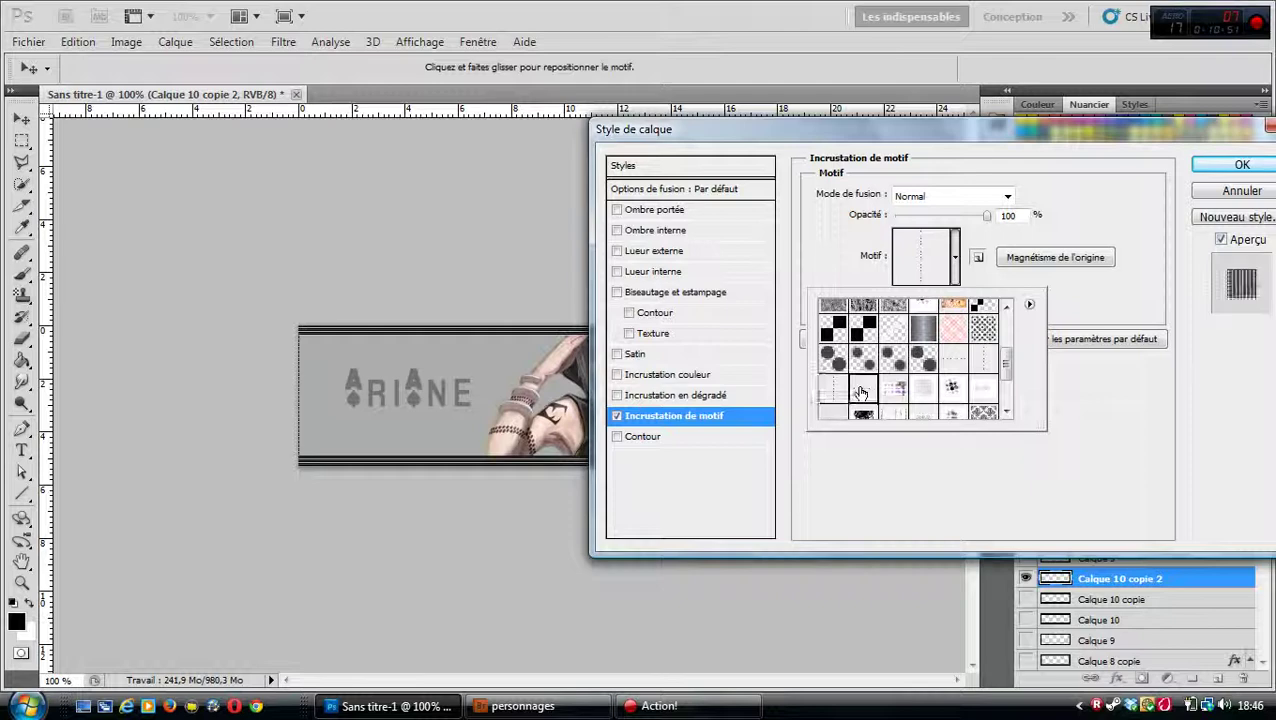
left_click(1224, 166)
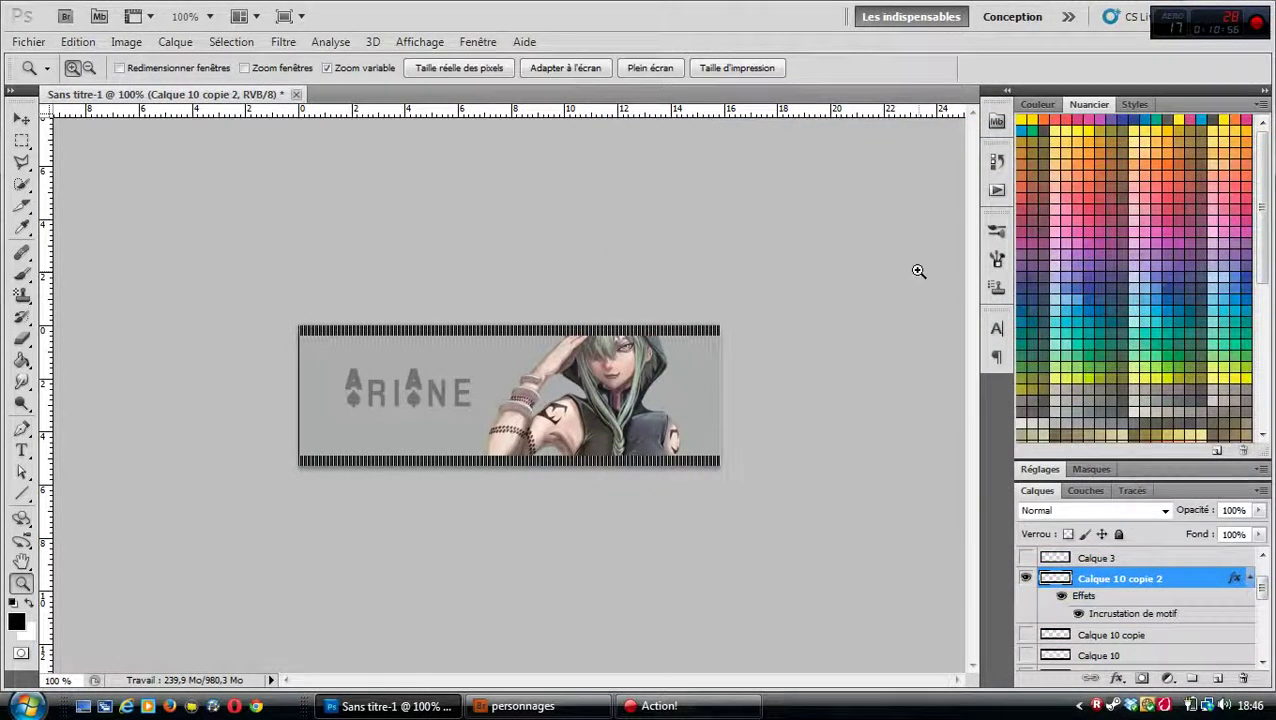
- Lower the opacity of Calque 10 copie 2 to 61%
left_click(1260, 511)
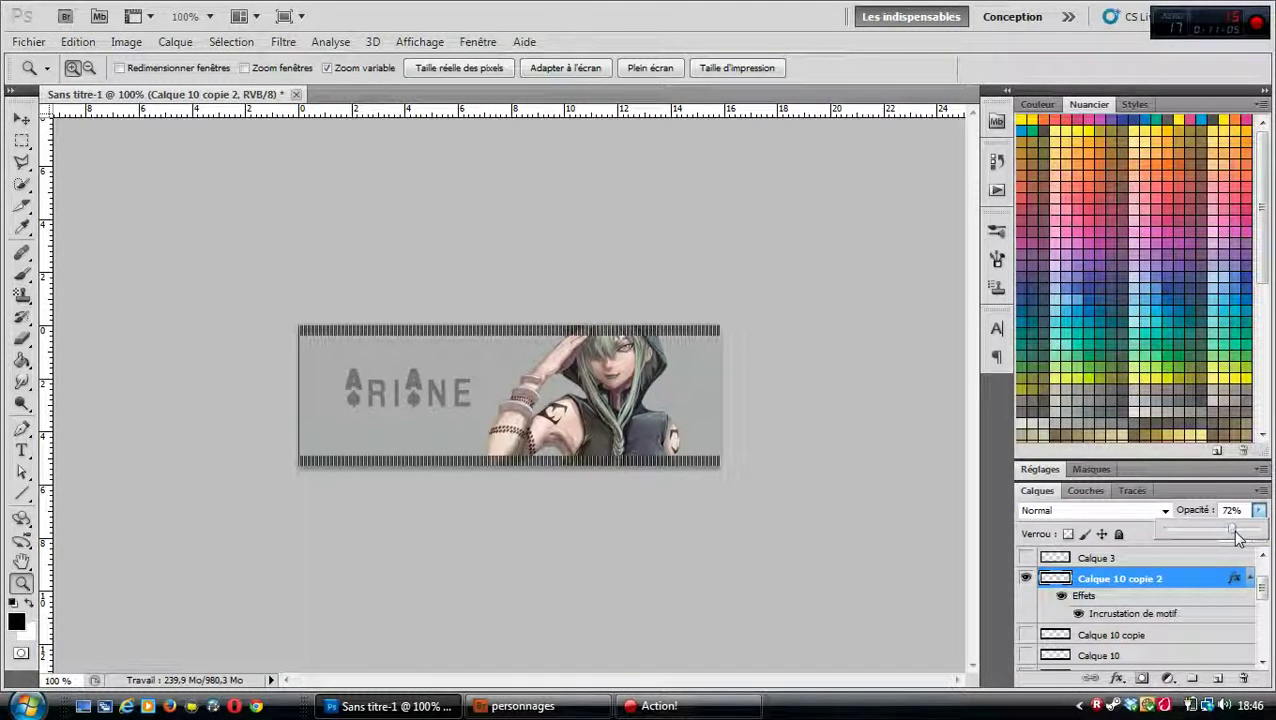
left_click(1221, 539)
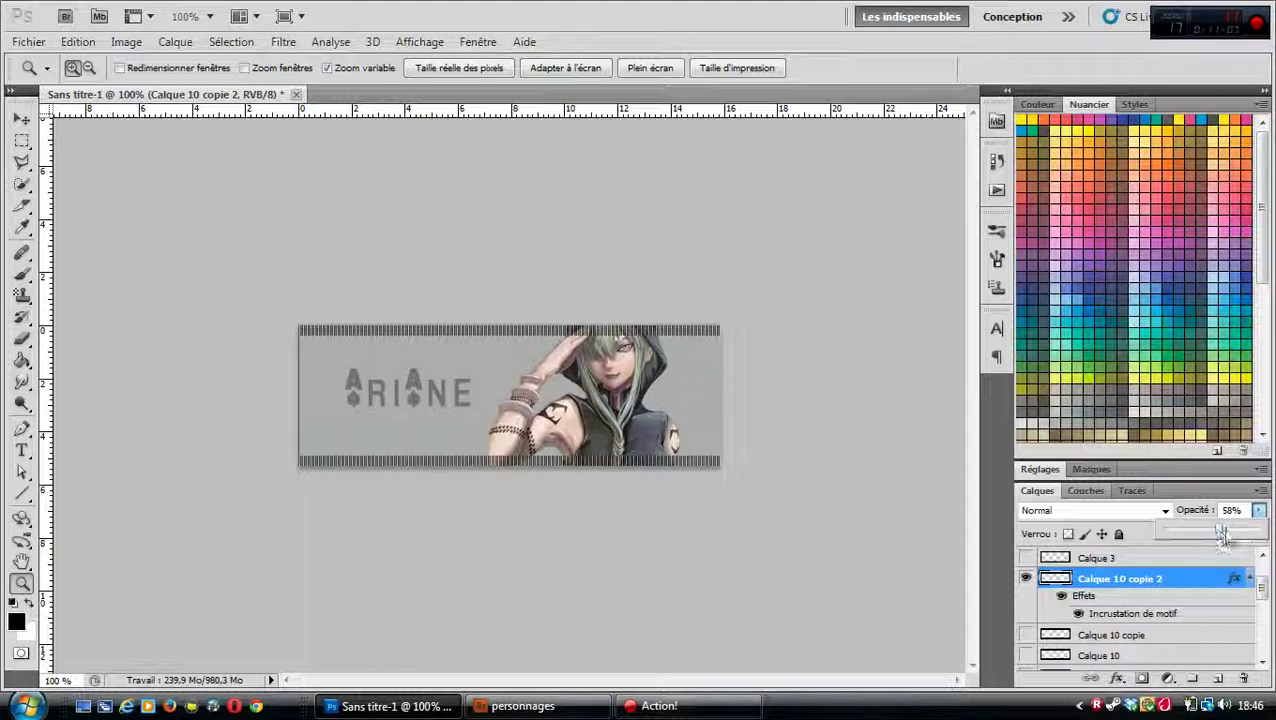
left_click(1222, 534)
left_click_drag(1219, 534, 1217, 534)
left_click(1258, 512)
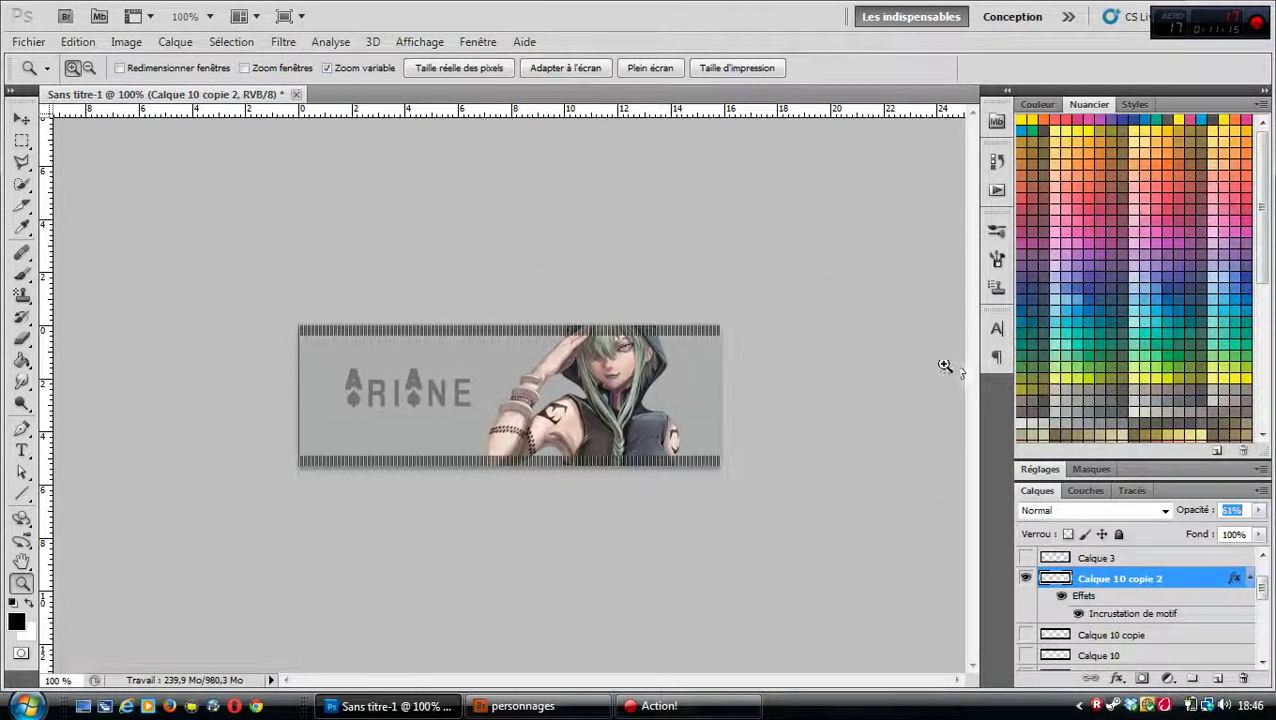
left_click(1026, 579)
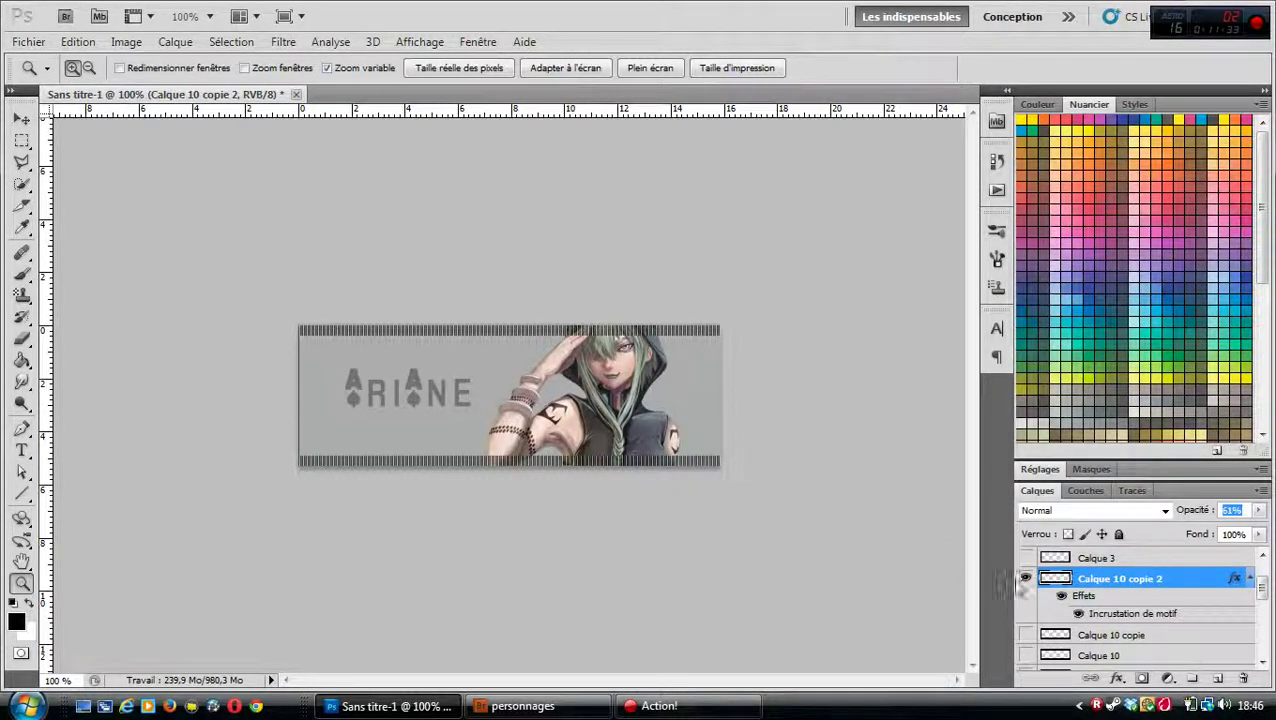
- Create a new empty layer above Calque 10 copie 2 with the default settings
left_click(175, 41)
mouse_move(185, 63)
left_click(500, 64)
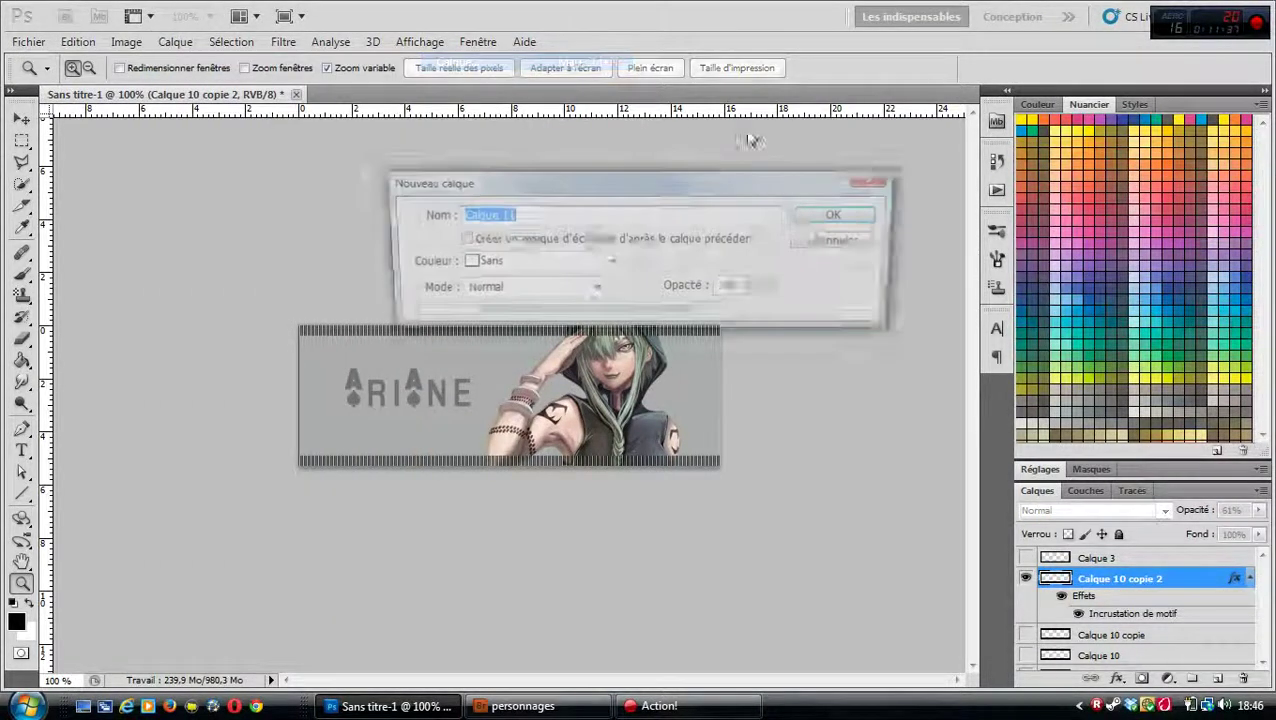
left_click(845, 215)
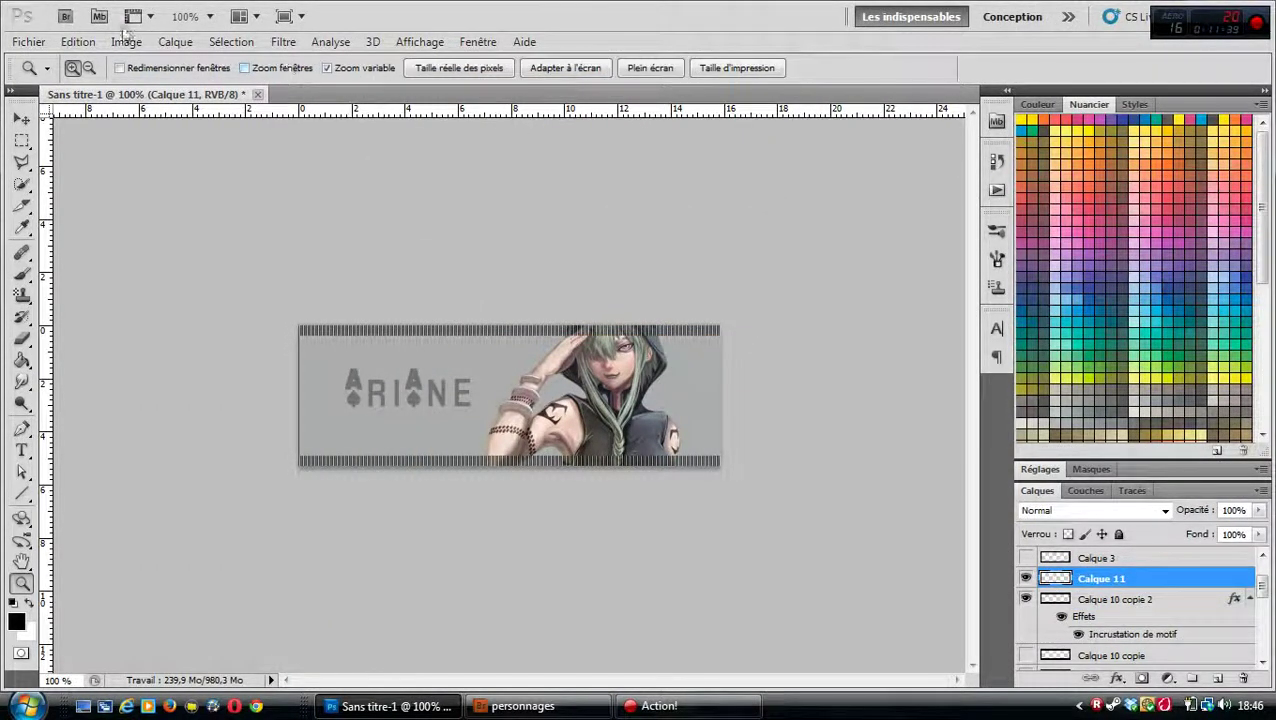
- Try to apply a centred 1 px black stroke to the empty Calque 11 without a selection
left_click(78, 41)
left_click(134, 295)
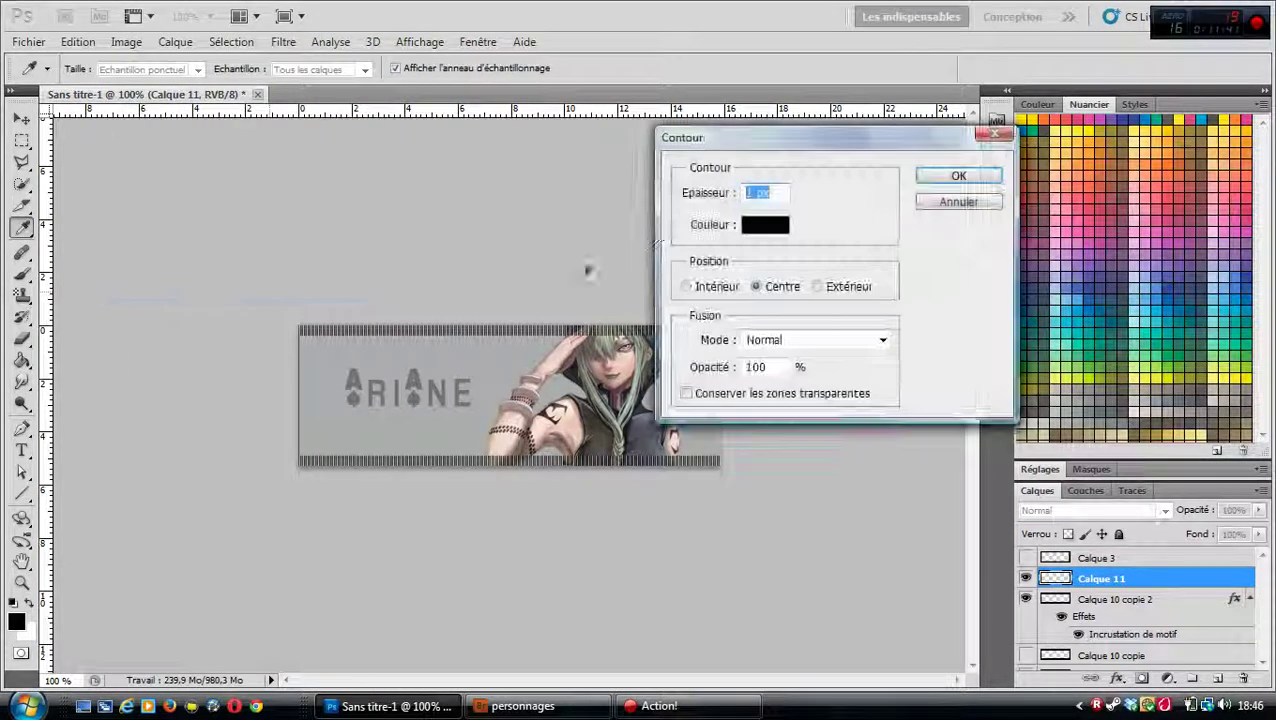
left_click(957, 177)
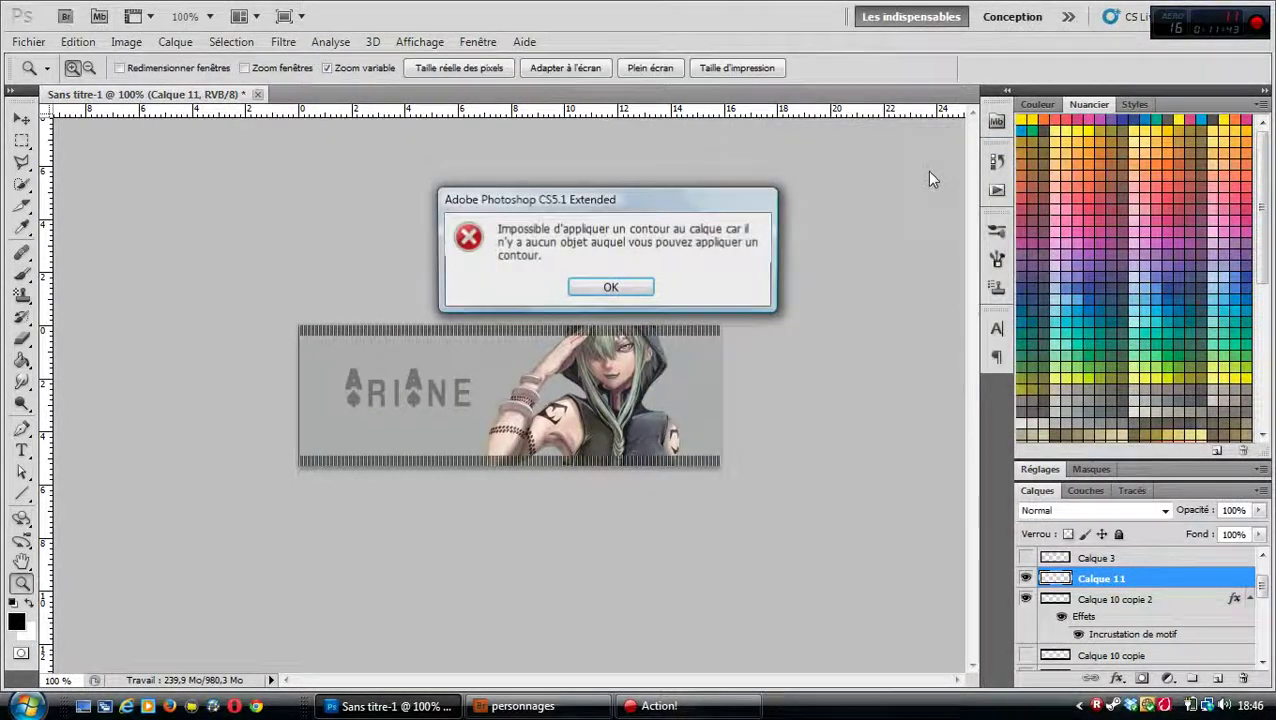
left_click(610, 288)
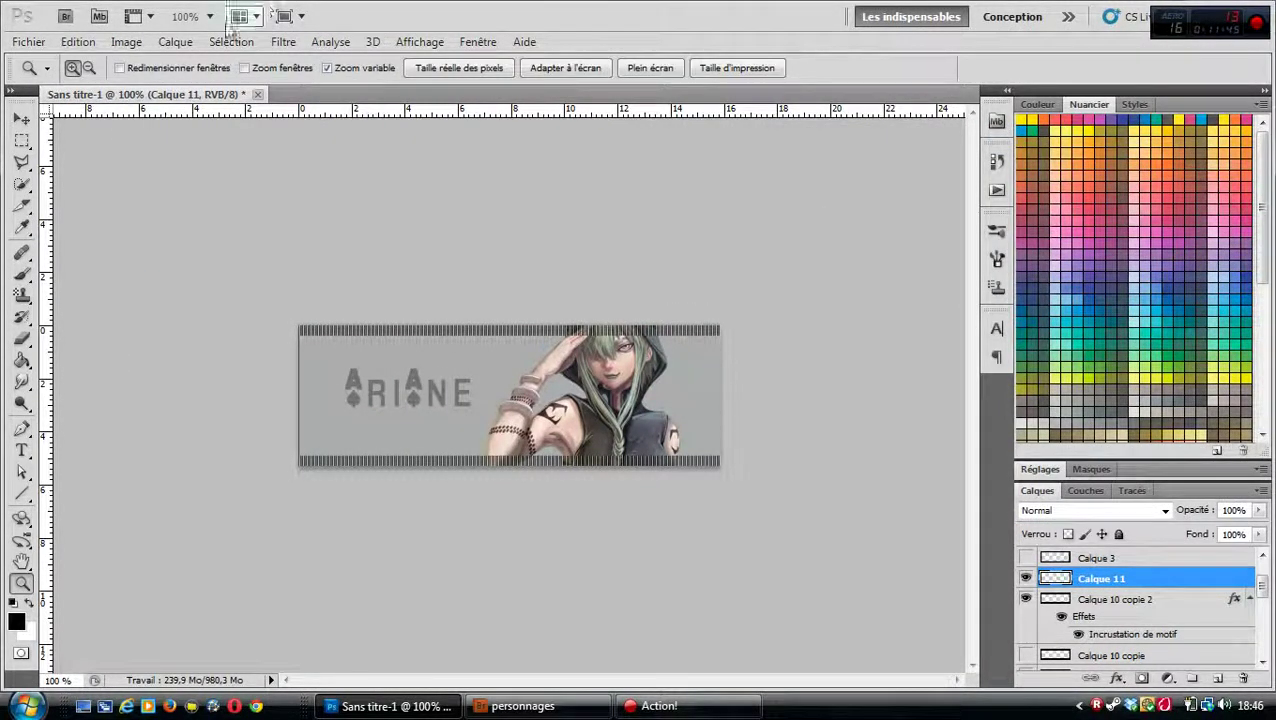
- Select the whole canvas, stroke its edge on Calque 11 with a centred 1 px black line, and deselect
left_click(231, 41)
left_click(250, 49)
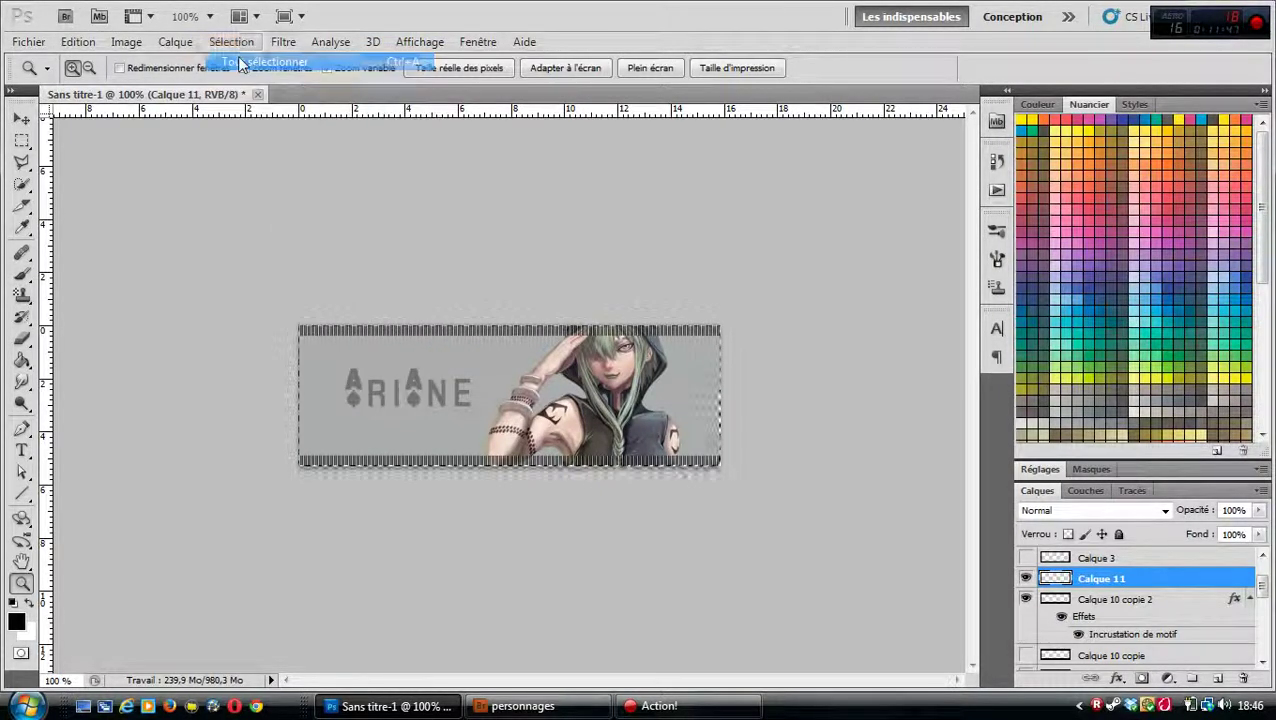
left_click(96, 44)
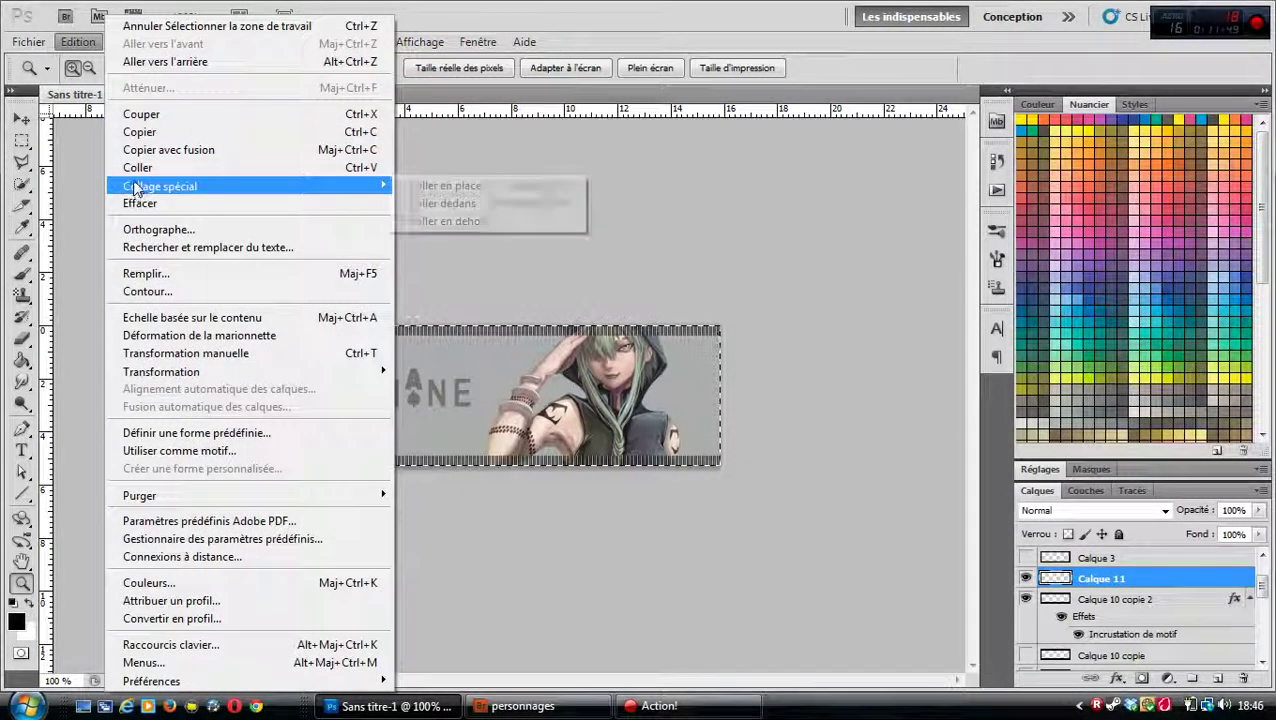
left_click(155, 294)
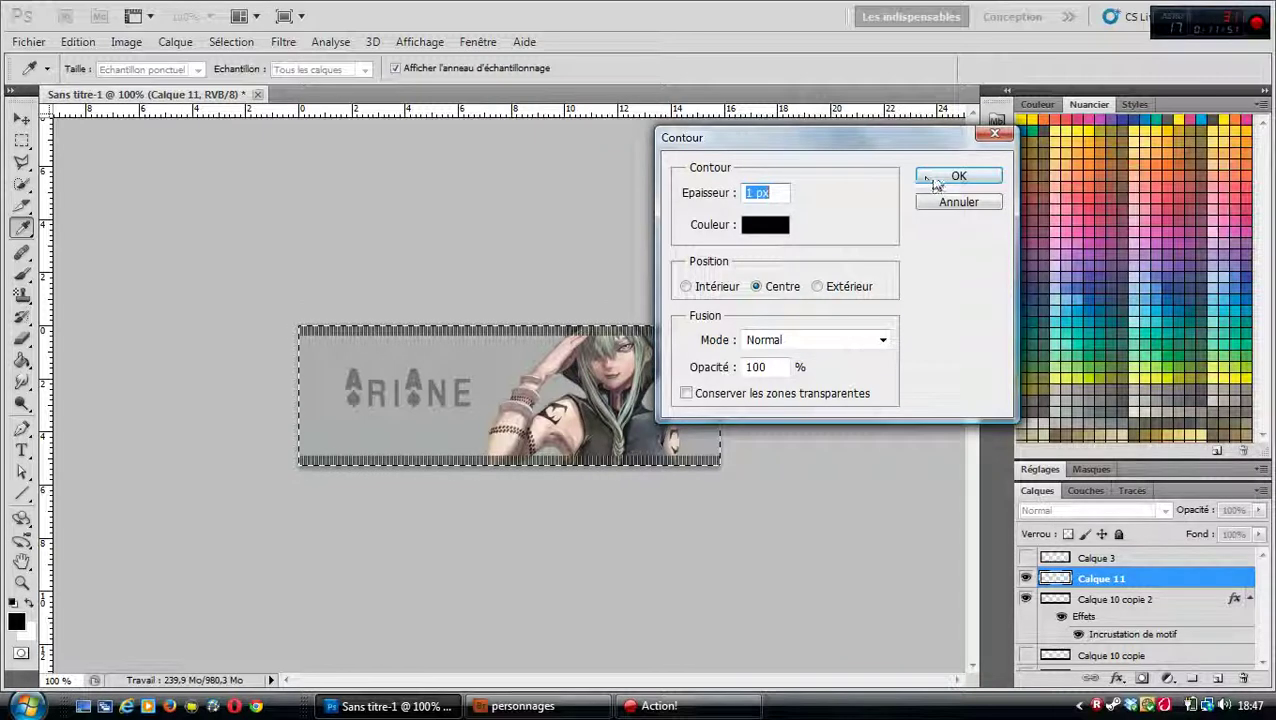
left_click(950, 176)
key("z")
key("ctrl+d")
- Lower Calque 11's opacity to 50% and merge it down into Calque 10 copie 2
left_click(1258, 510)
left_click_drag(1256, 531, 1223, 533)
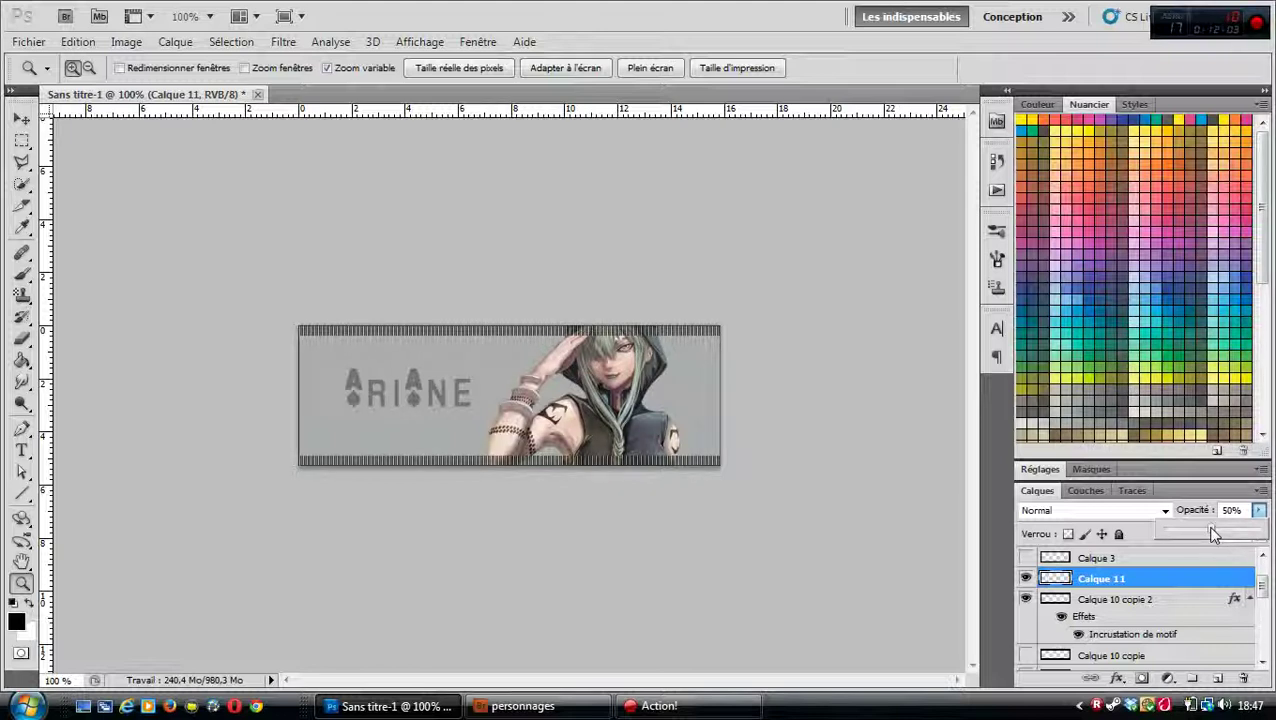
left_click(1262, 512)
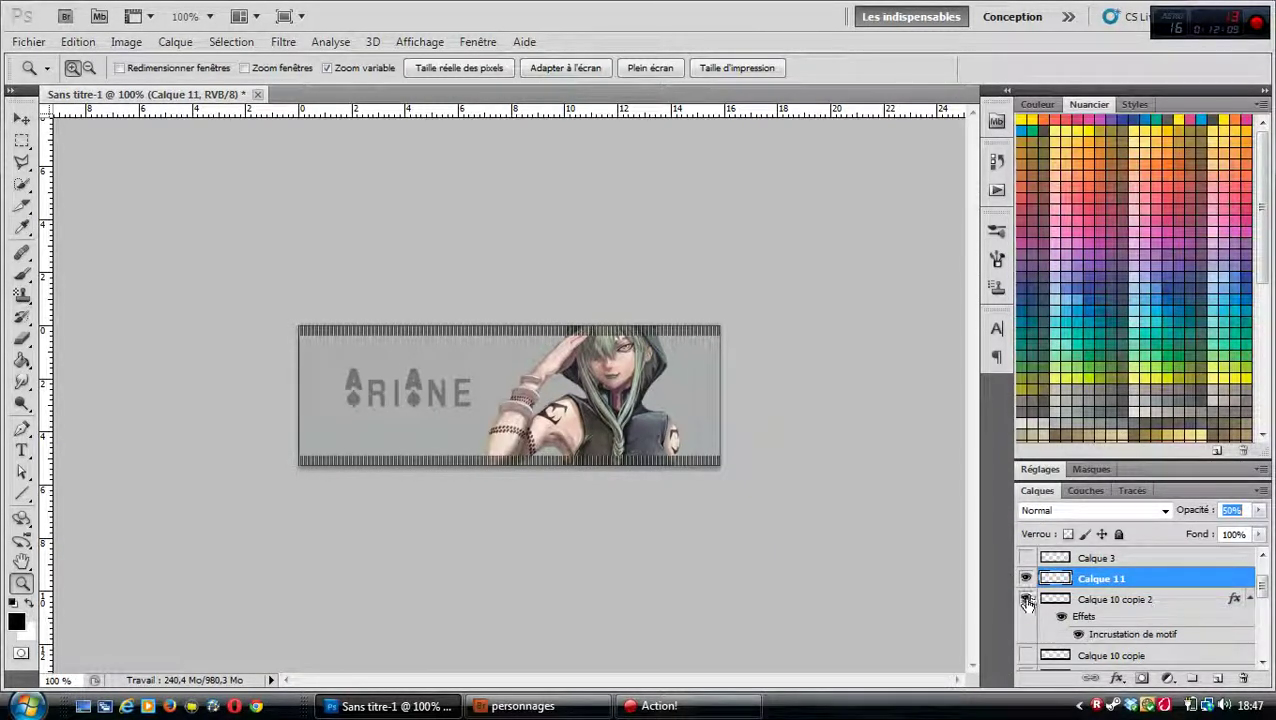
right_click(1114, 584)
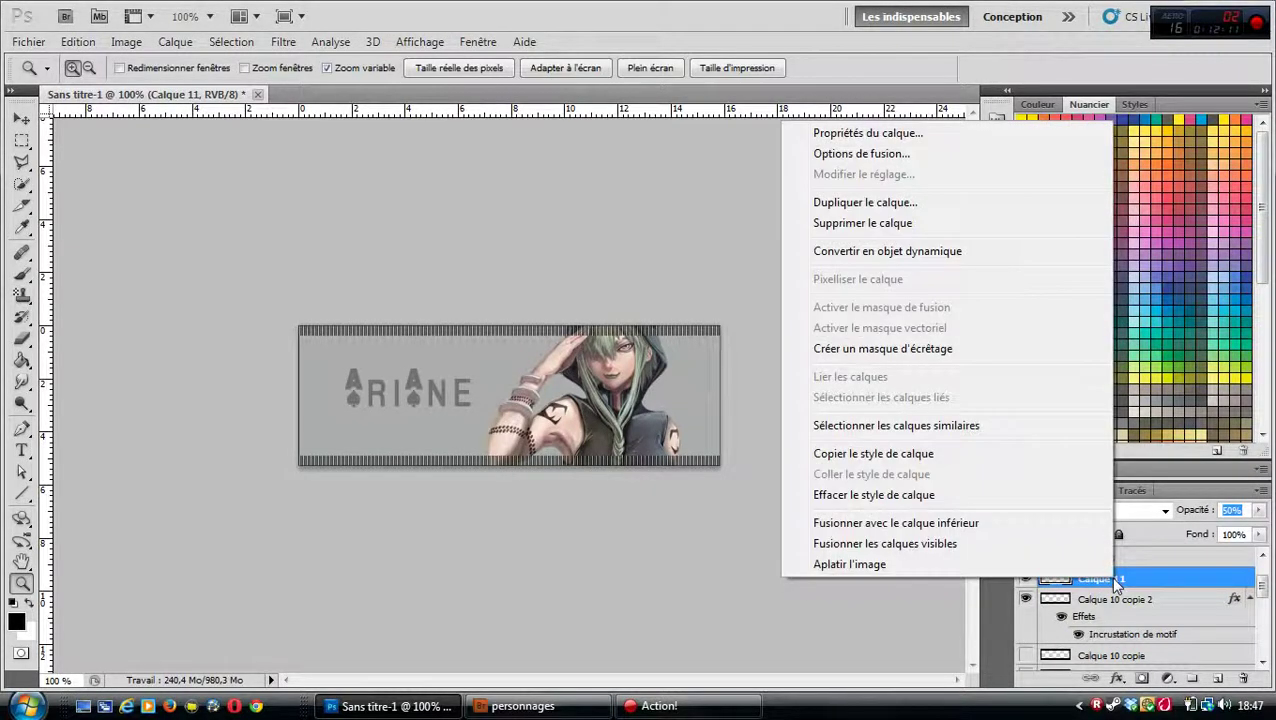
left_click(966, 526)
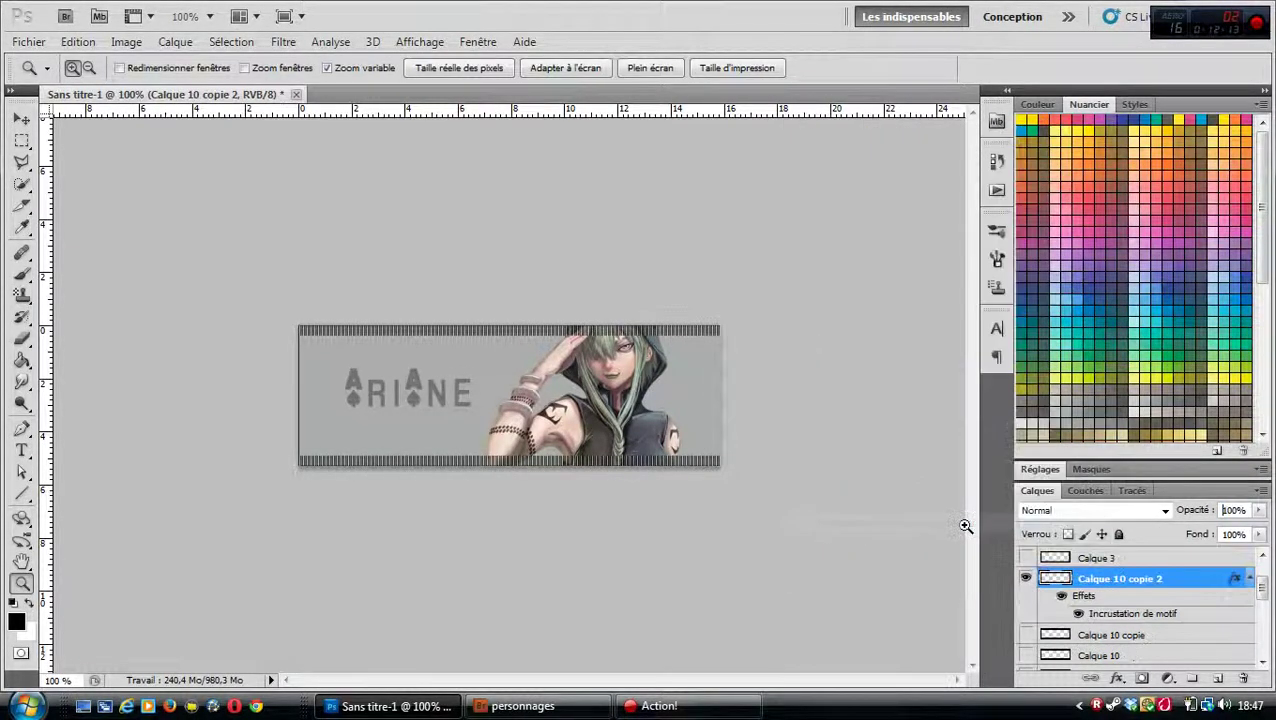
- Hide the striped border layer Calque 10 copie 2 so the banner is shown without a border
scroll(1090, 612, "down", 1)
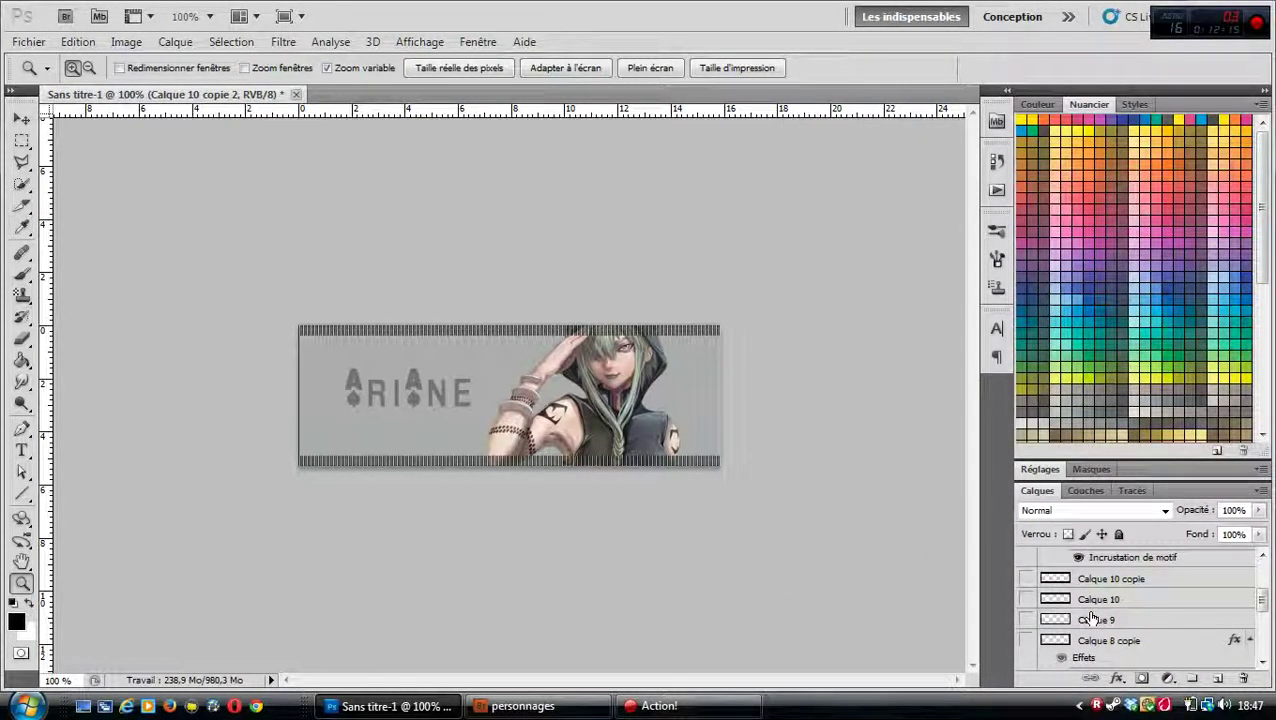
scroll(1090, 612, "down", 4)
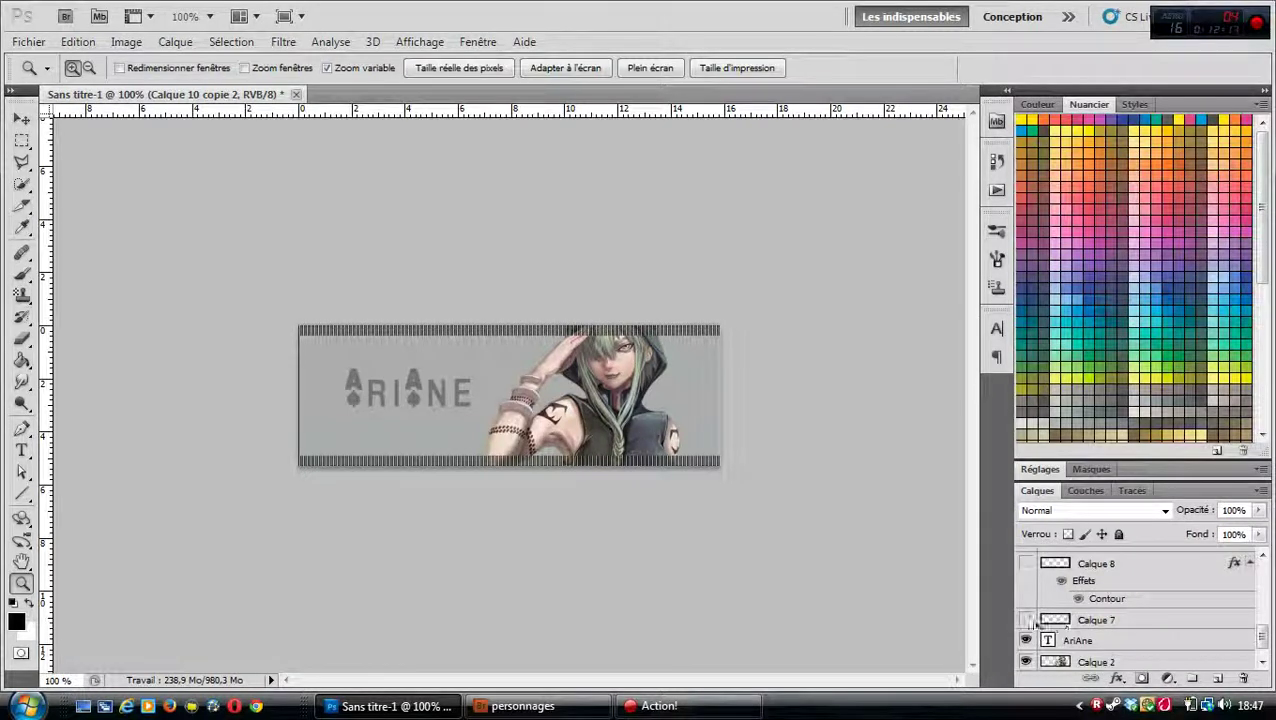
scroll(1040, 627, "up", 5)
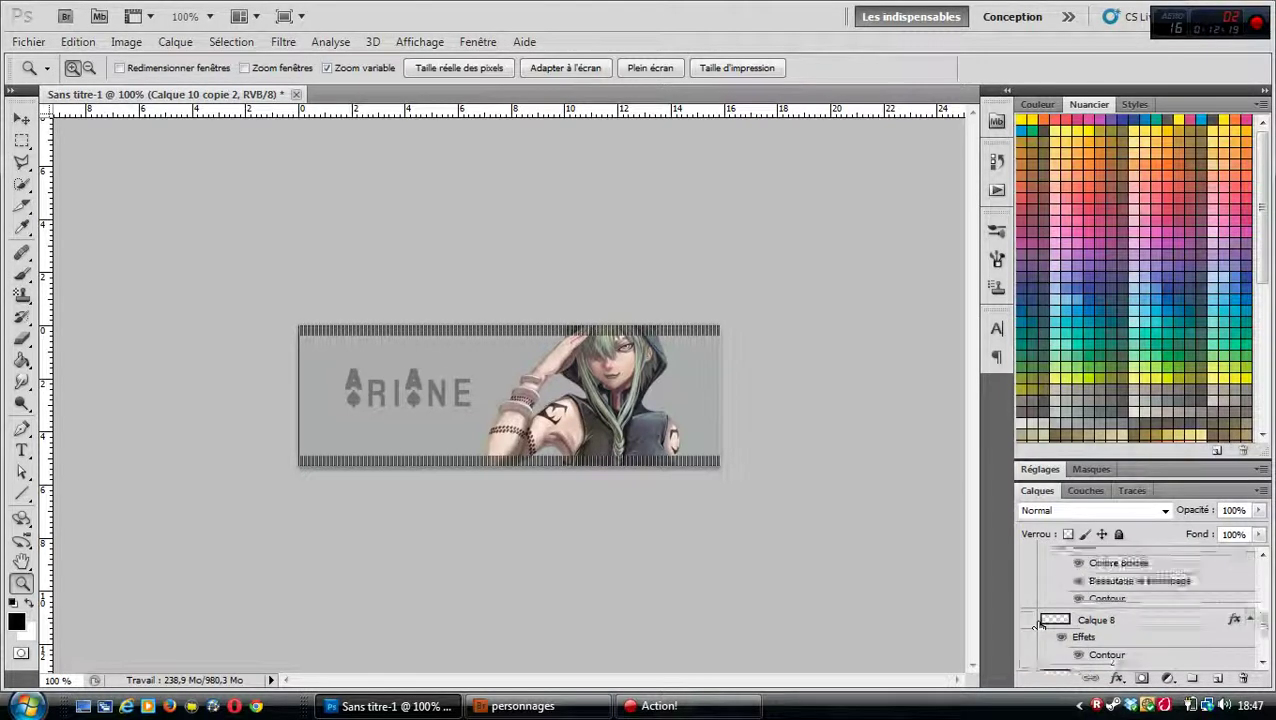
left_click(1026, 561)
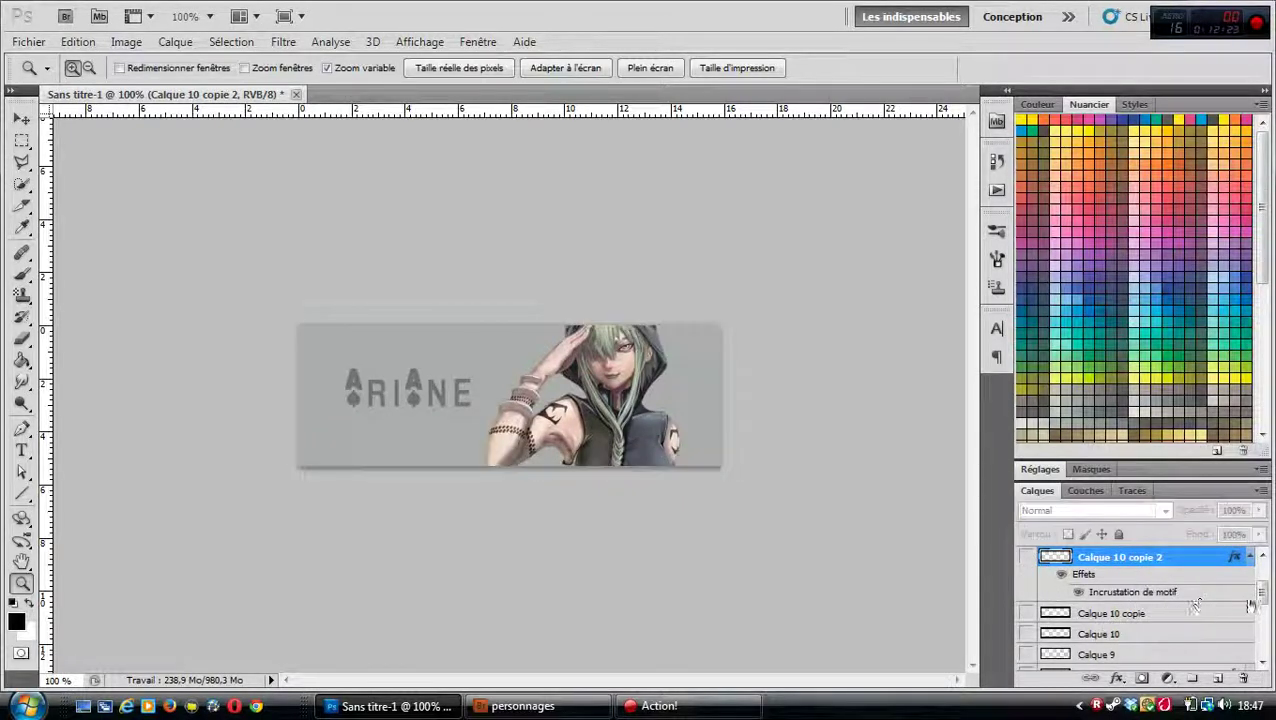
- Preview the border layers Calque 7, Calque 8 and Calque 8 copie on the banner one at a time
left_click_drag(1262, 588, 1262, 650)
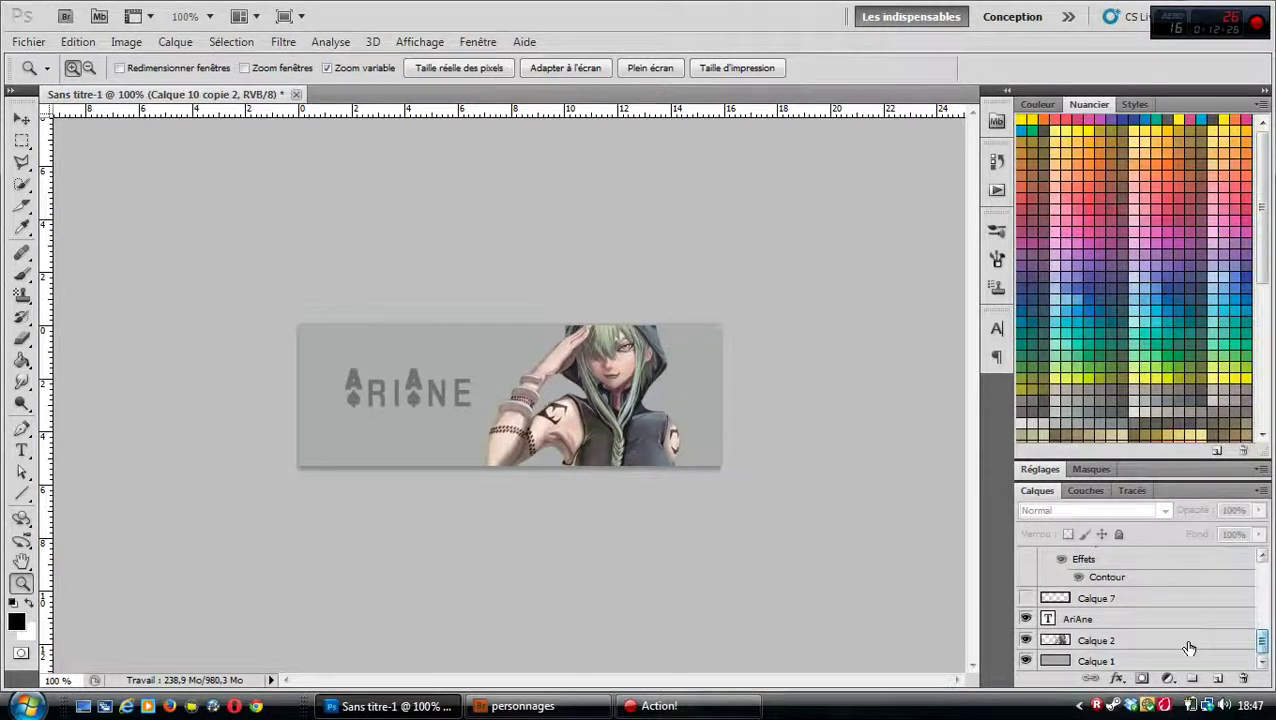
left_click(1027, 598)
left_click(1027, 598)
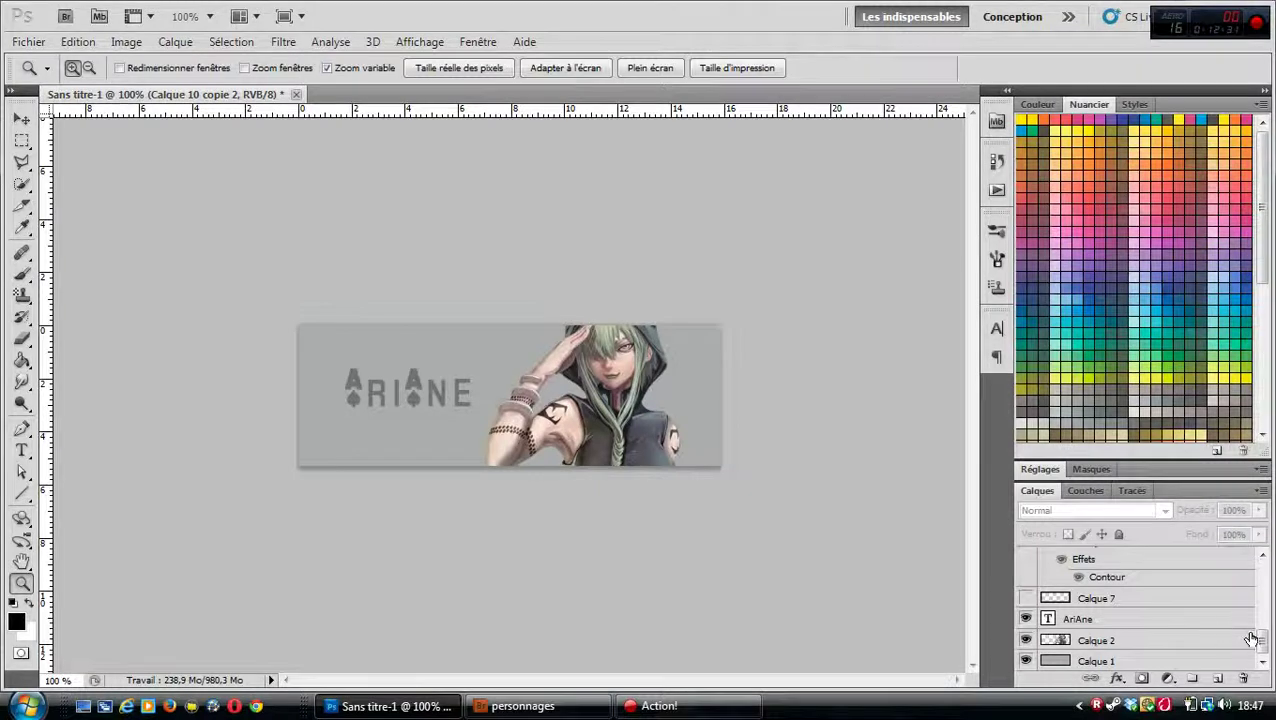
left_click_drag(1260, 645, 1260, 627)
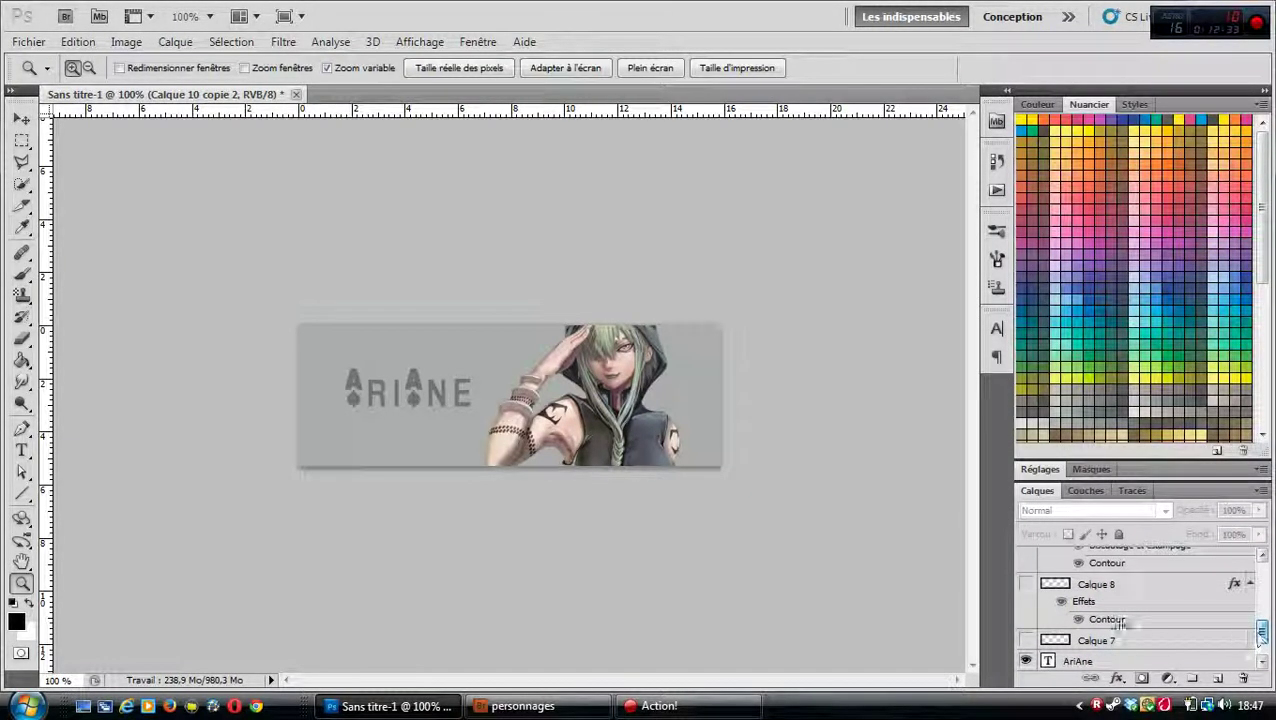
left_click(1026, 585)
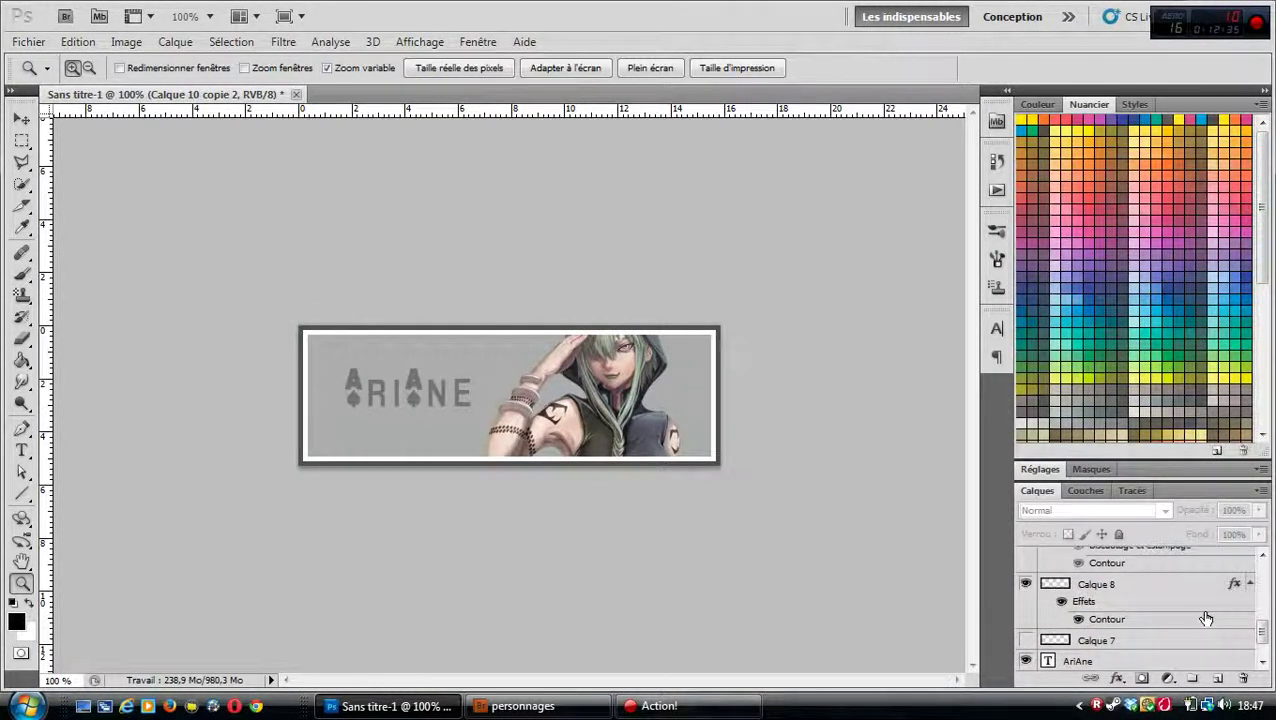
left_click_drag(1260, 635, 1260, 620)
left_click(1026, 658)
left_click(1027, 566)
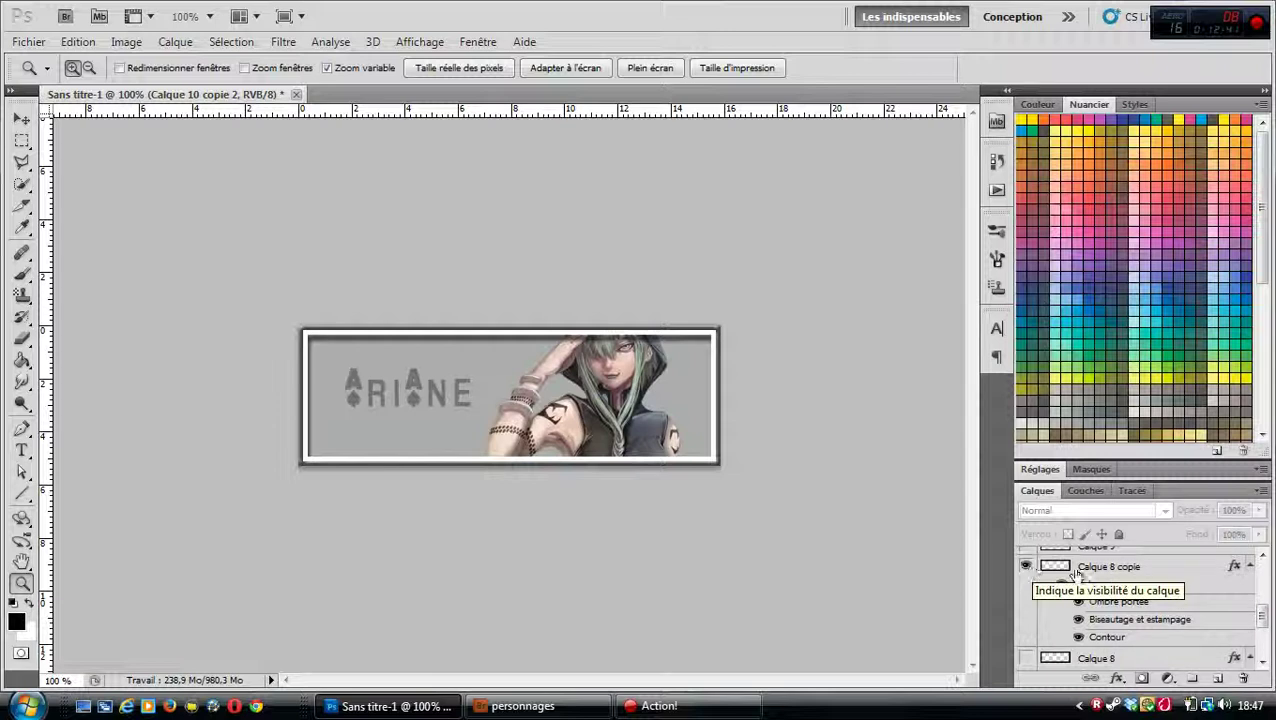
- Preview Calque 9, Calque 10 and Calque 10 copie one at a time, hiding the preceding border layer each time
left_click_drag(1261, 620, 1259, 606)
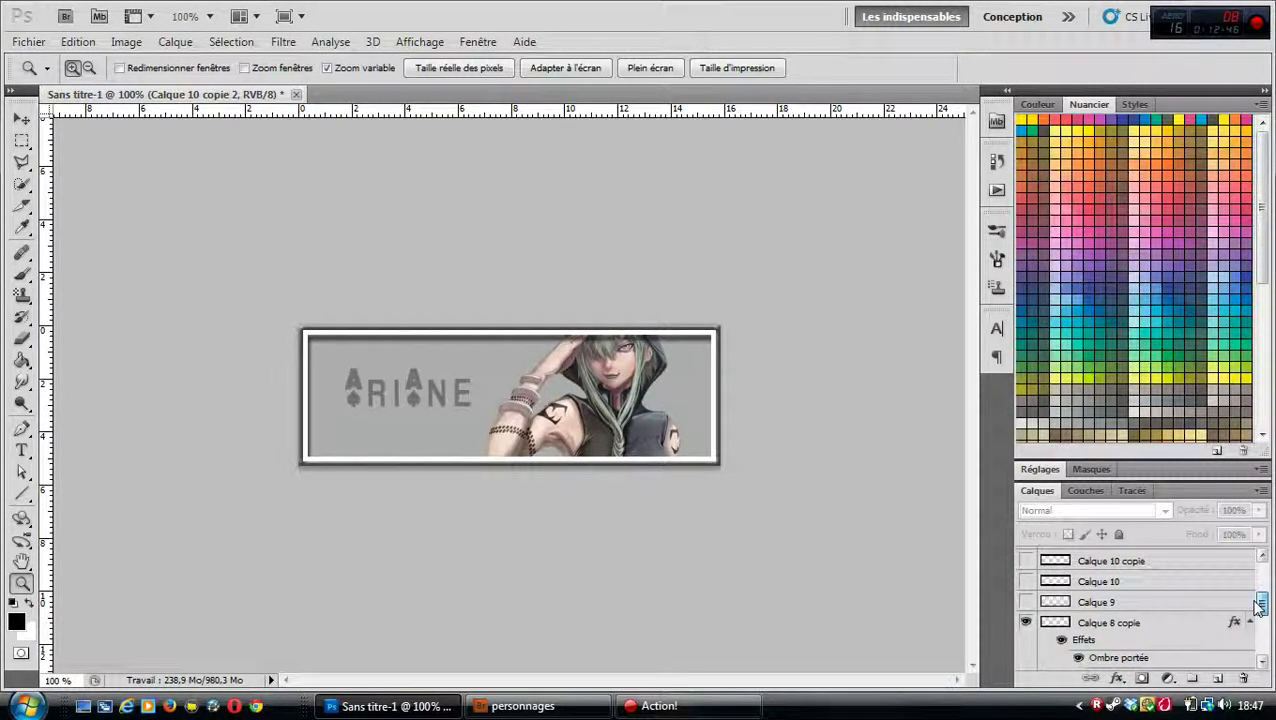
left_click(1026, 603)
left_click(1026, 603)
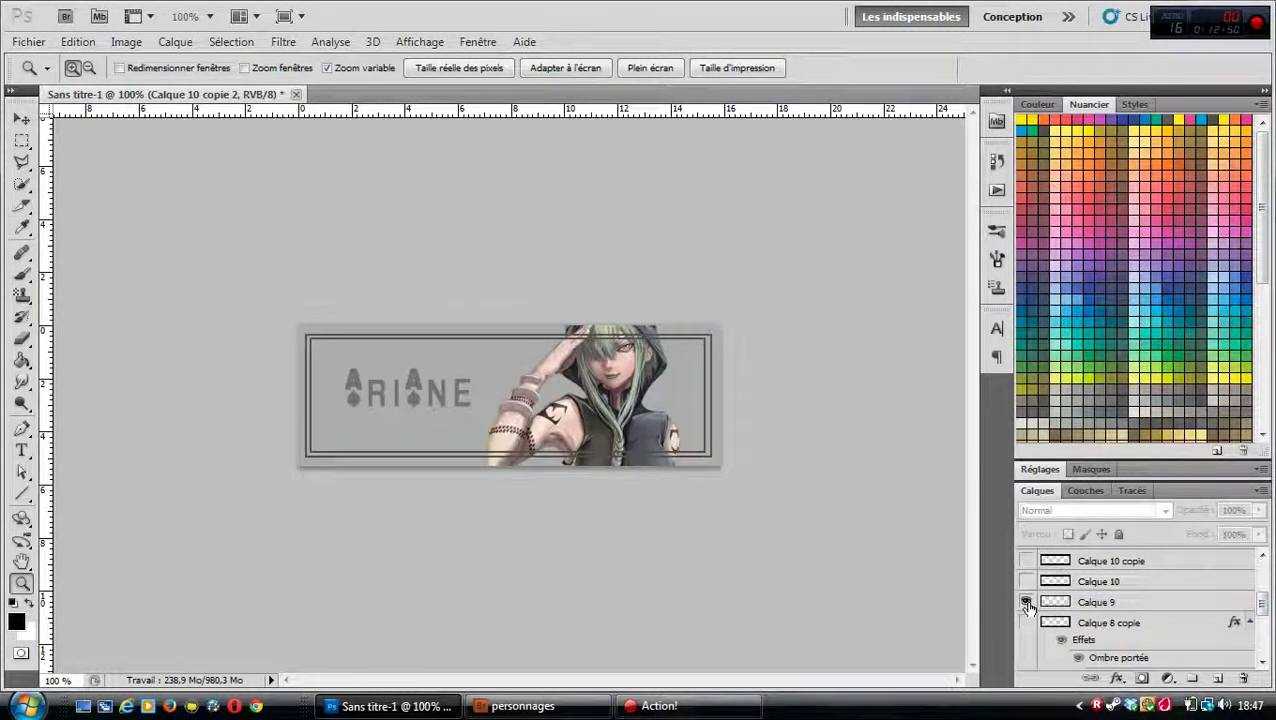
left_click(1026, 603)
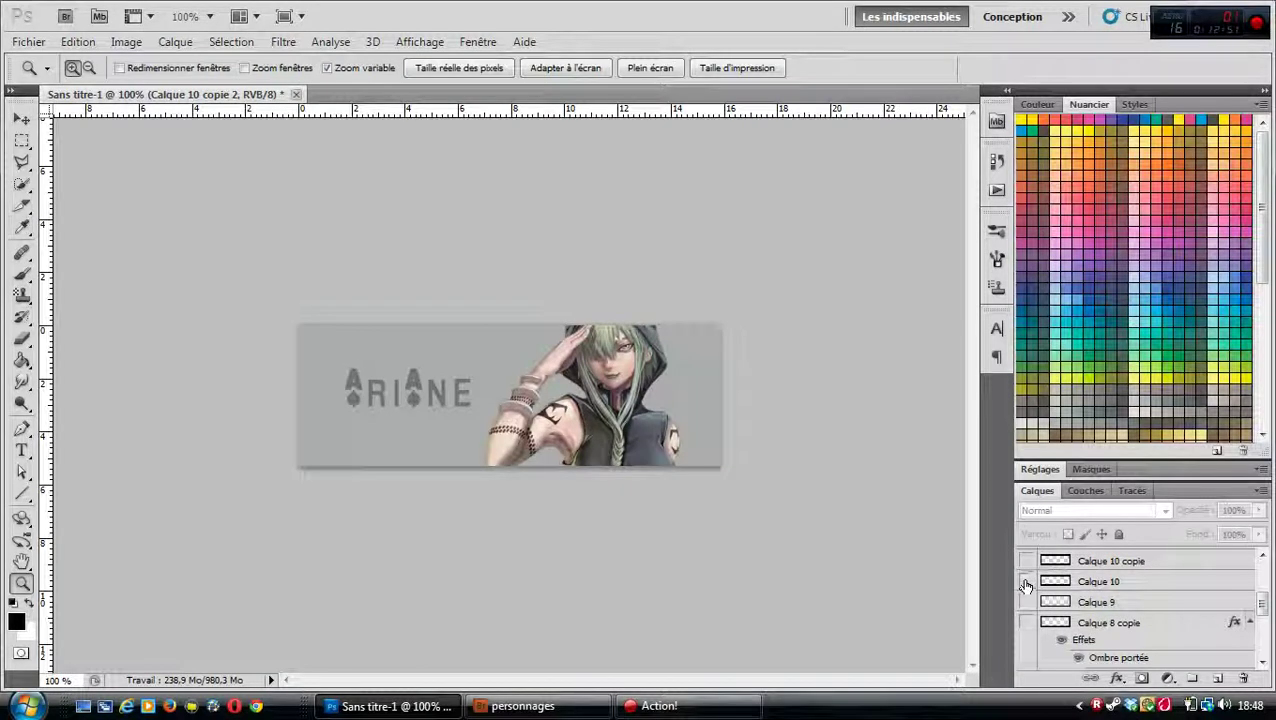
left_click(1026, 582)
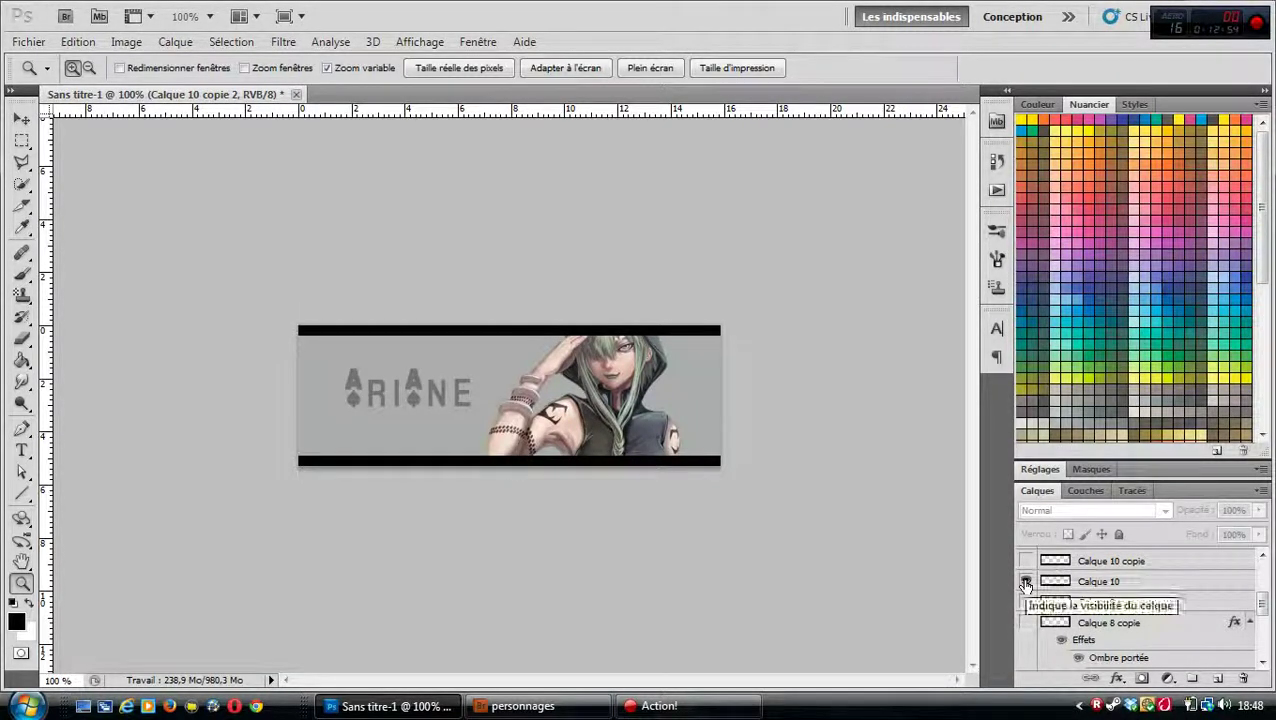
left_click(1026, 582)
left_click(1027, 561)
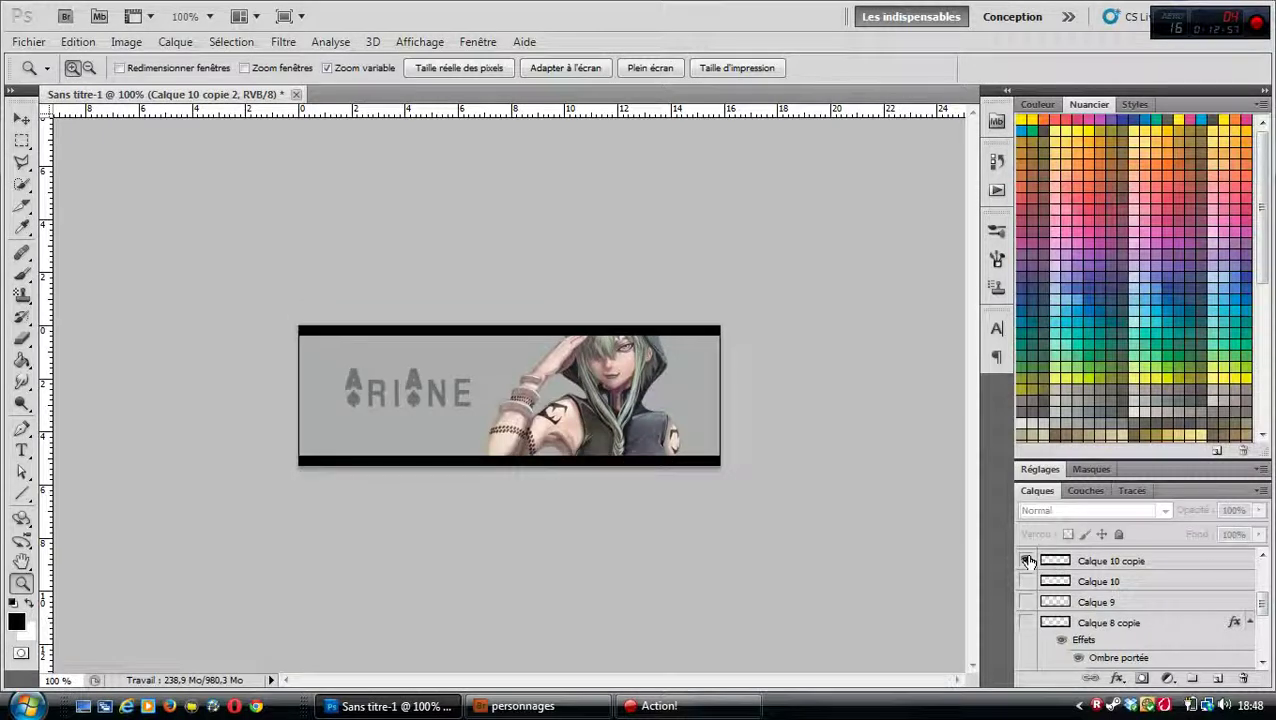
- Preview the striped border Calque 10 copie 2 alone and combined with Calque 3, and hide both layers
scroll(1262, 600, "up", 1)
scroll(1262, 600, "up", 3)
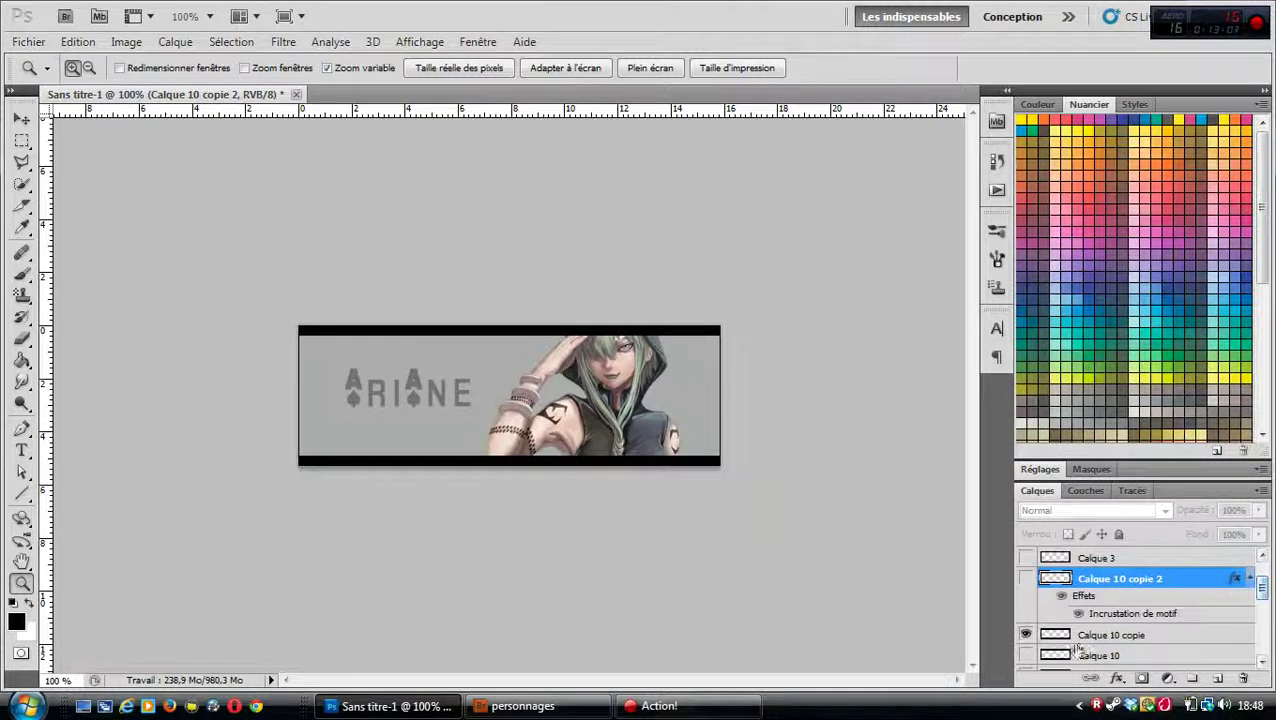
left_click(1026, 634)
left_click(1027, 578)
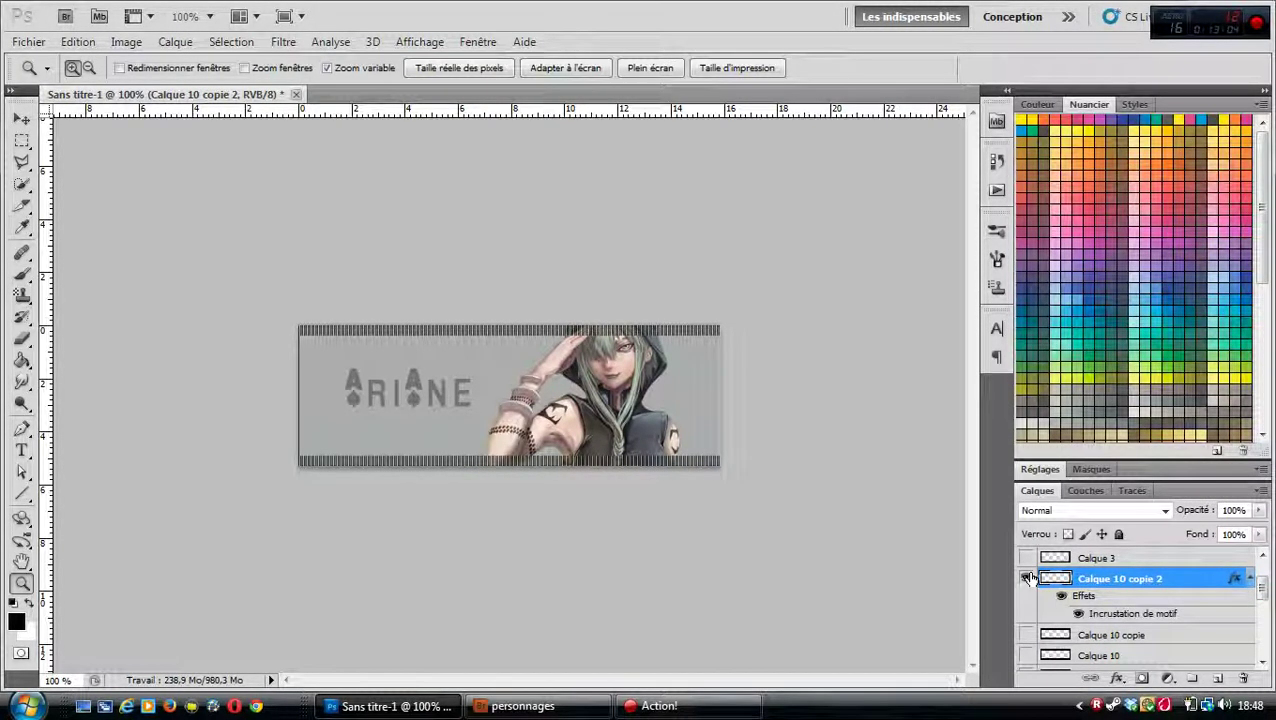
left_click(1025, 560)
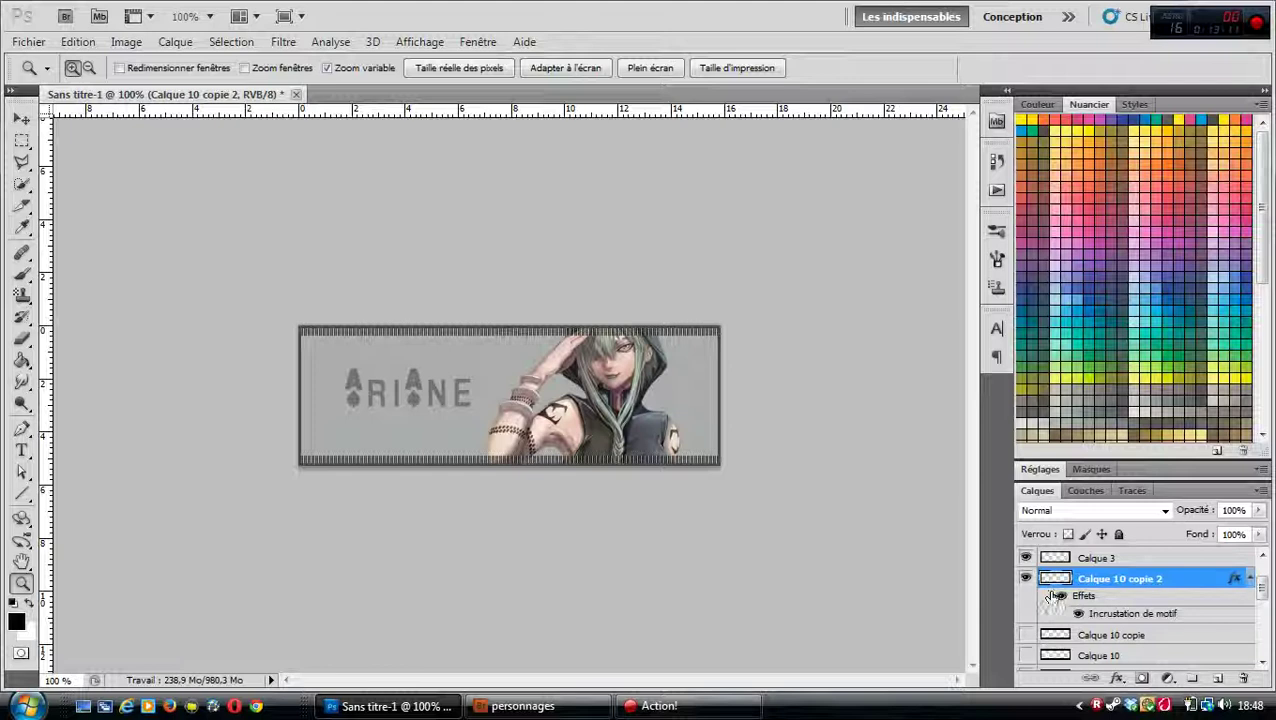
left_click(1024, 582)
left_click(1025, 558)
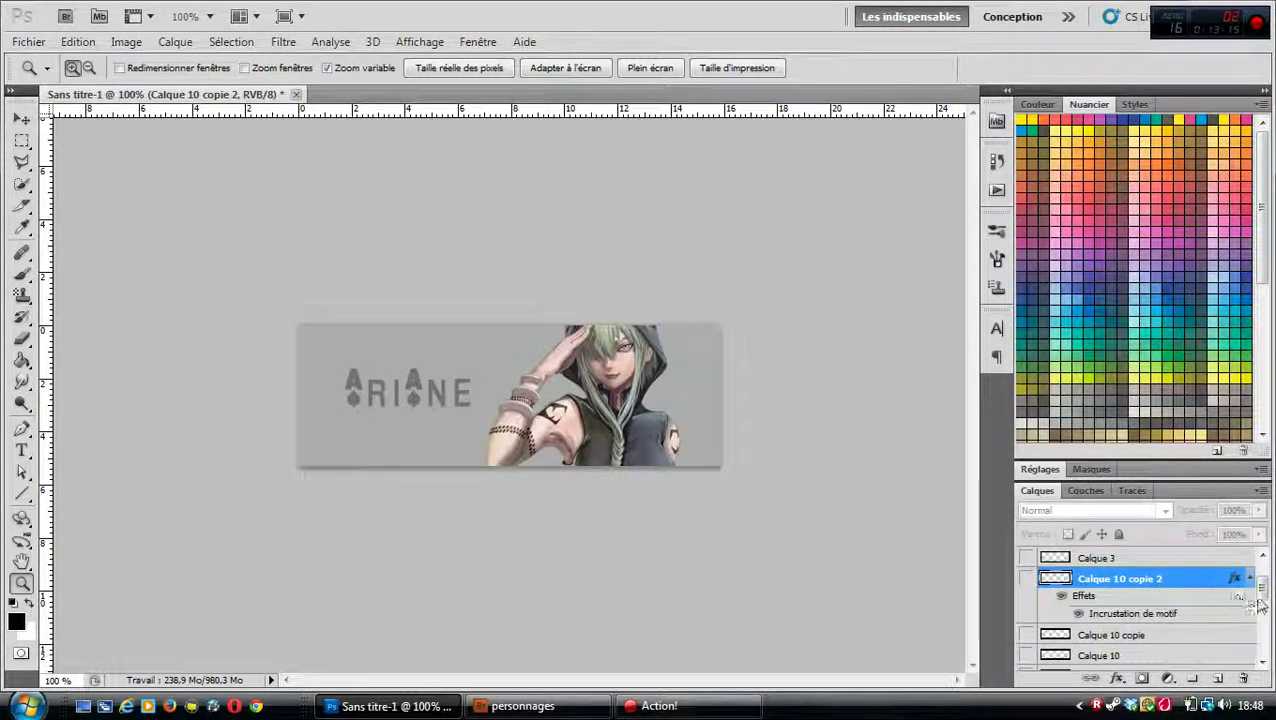
- Show the border layer Calque 7 and open its layer style settings clear of the banner
left_click_drag(1262, 594, 1252, 645)
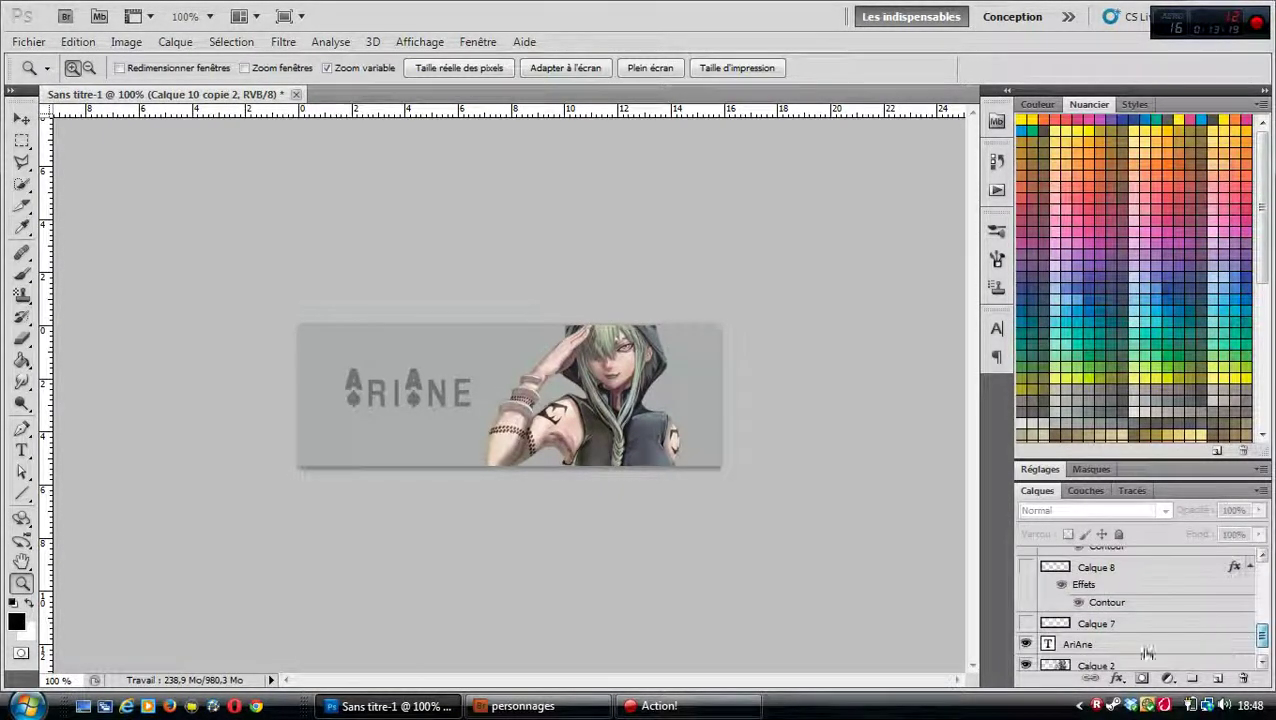
left_click(1025, 623)
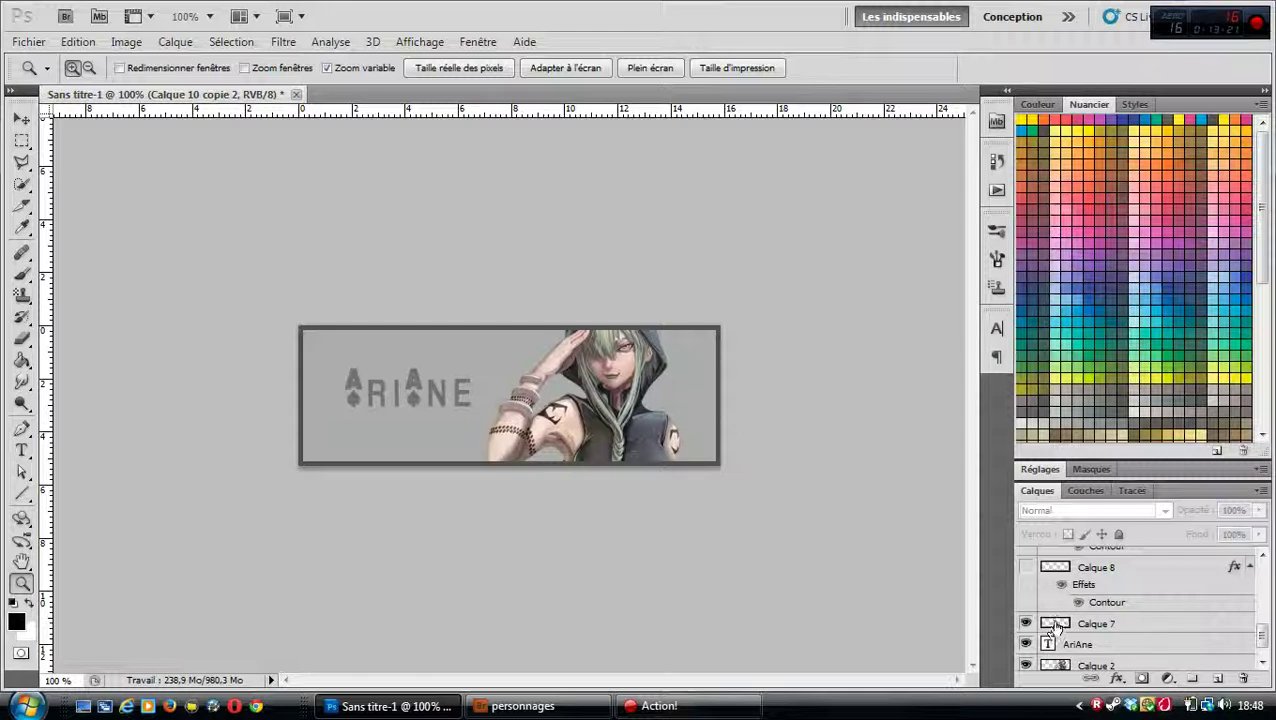
double_click(1056, 624)
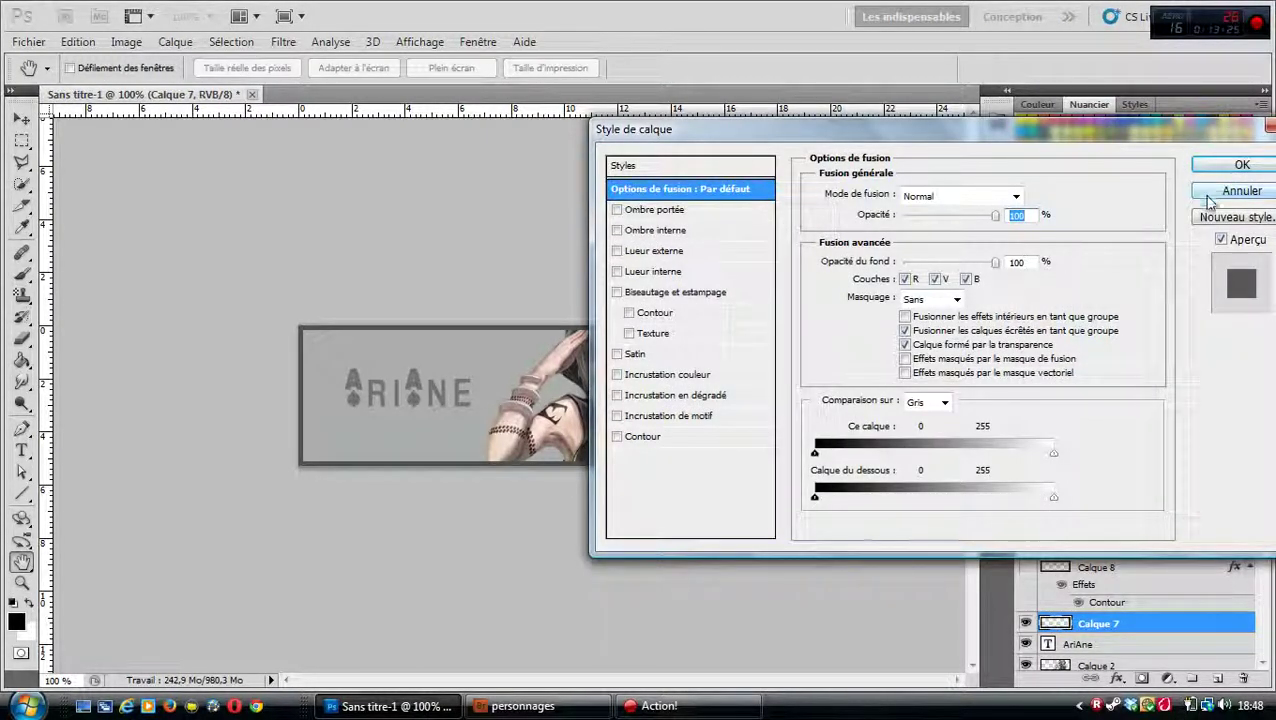
left_click_drag(797, 136, 825, 85)
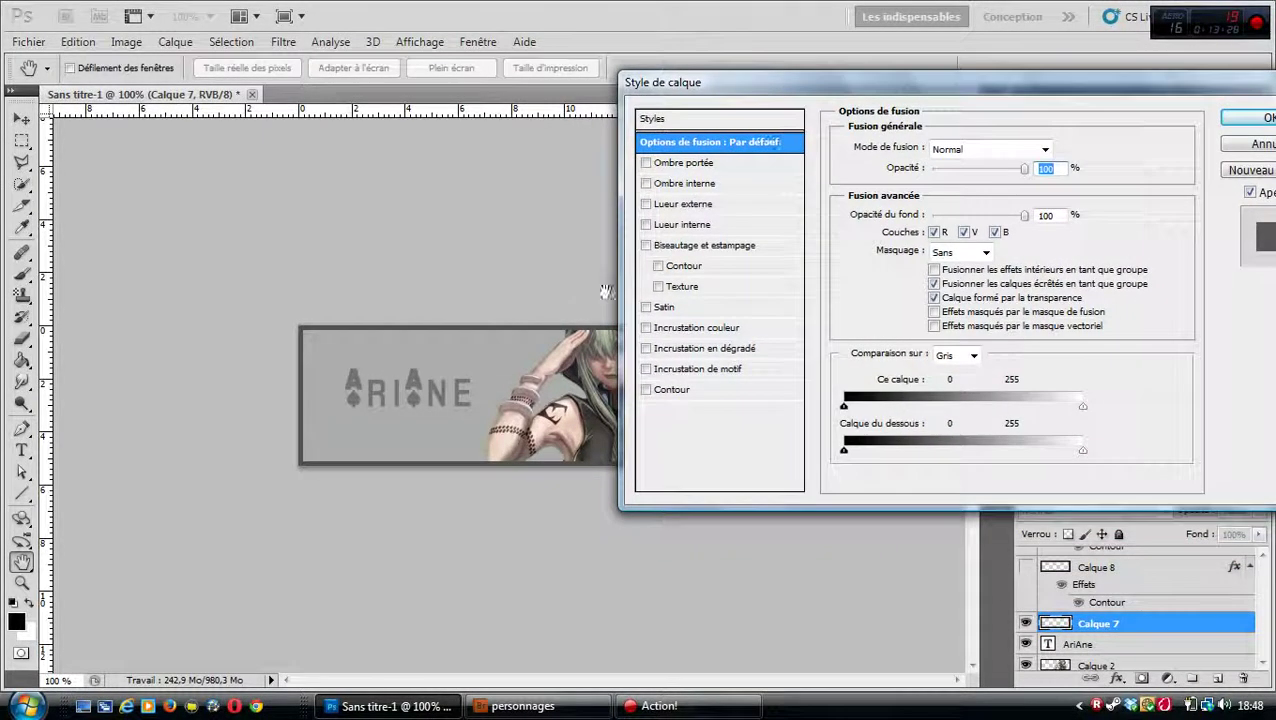
- Try a pattern overlay on Calque 7, replace it with a gradient overlay and open the gradient's settings
left_click(647, 370)
left_click(646, 369)
left_click(646, 348)
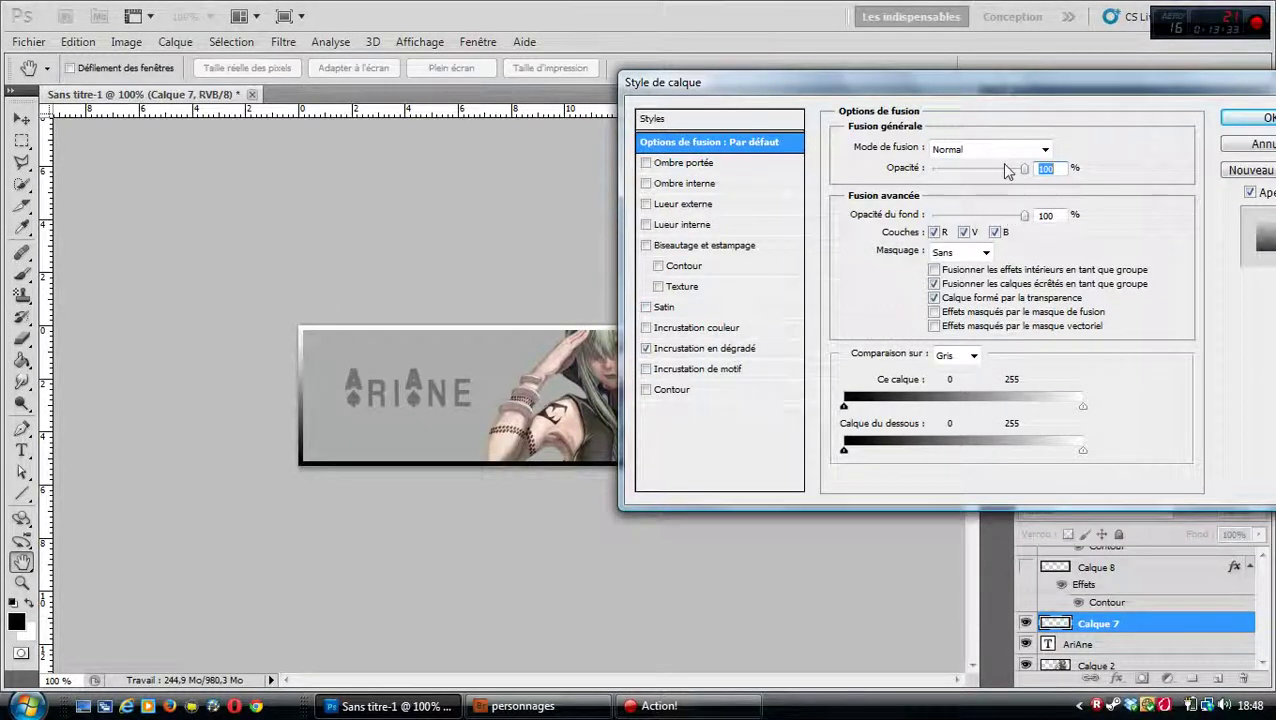
left_click(700, 348)
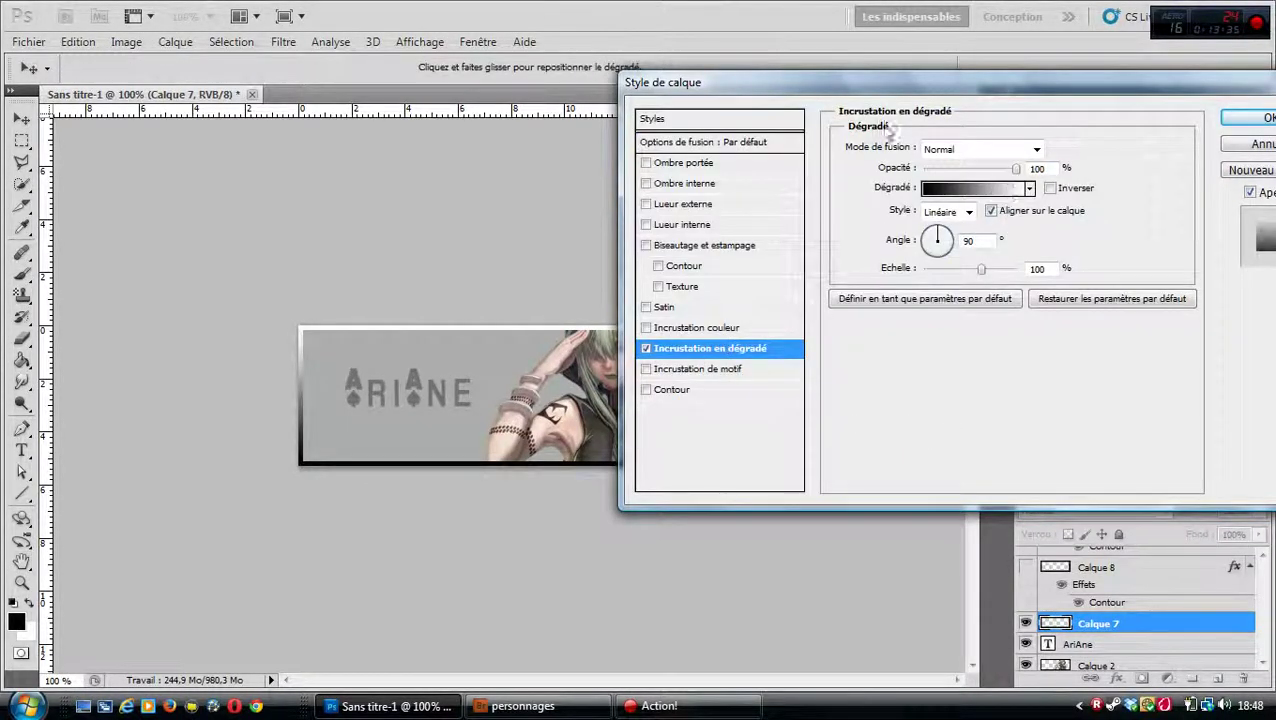
- Try several preset gradients on the Calque 7 overlay, including Violet, orange and Rouge, vert, and apply Bleu, rouge, jaune
left_click_drag(826, 85, 946, 163)
left_click(1066, 270)
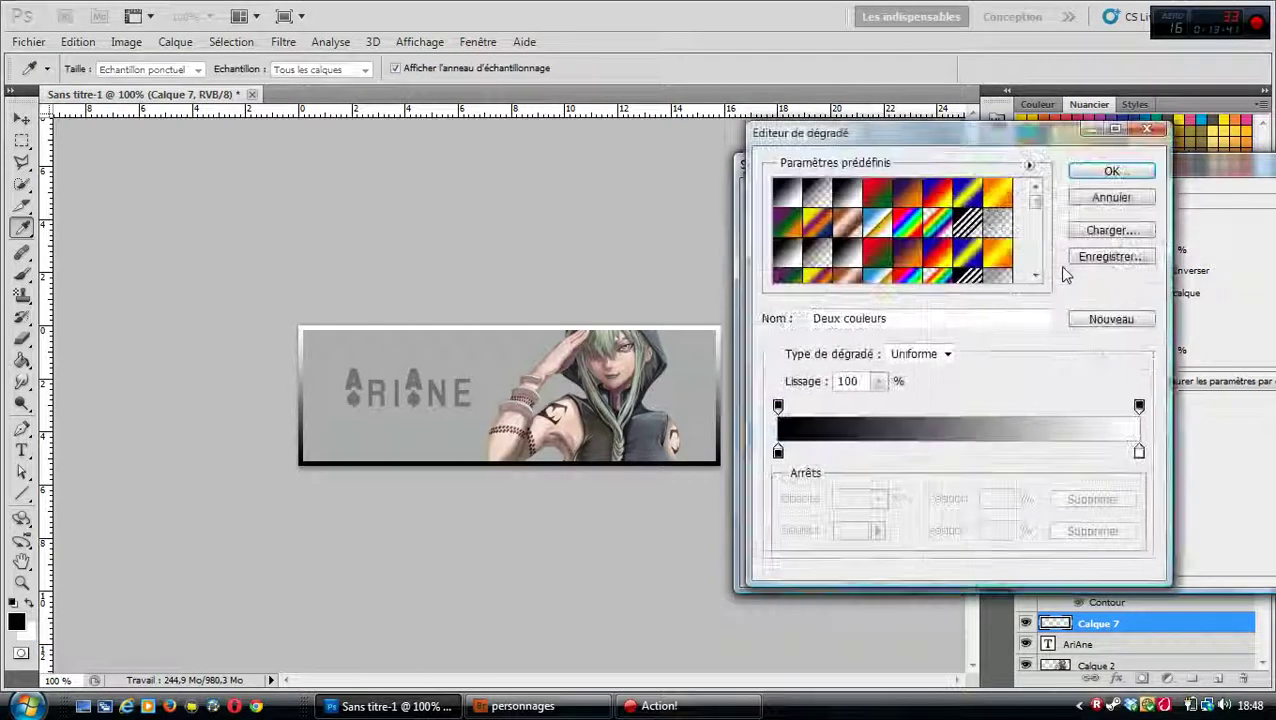
left_click(908, 198)
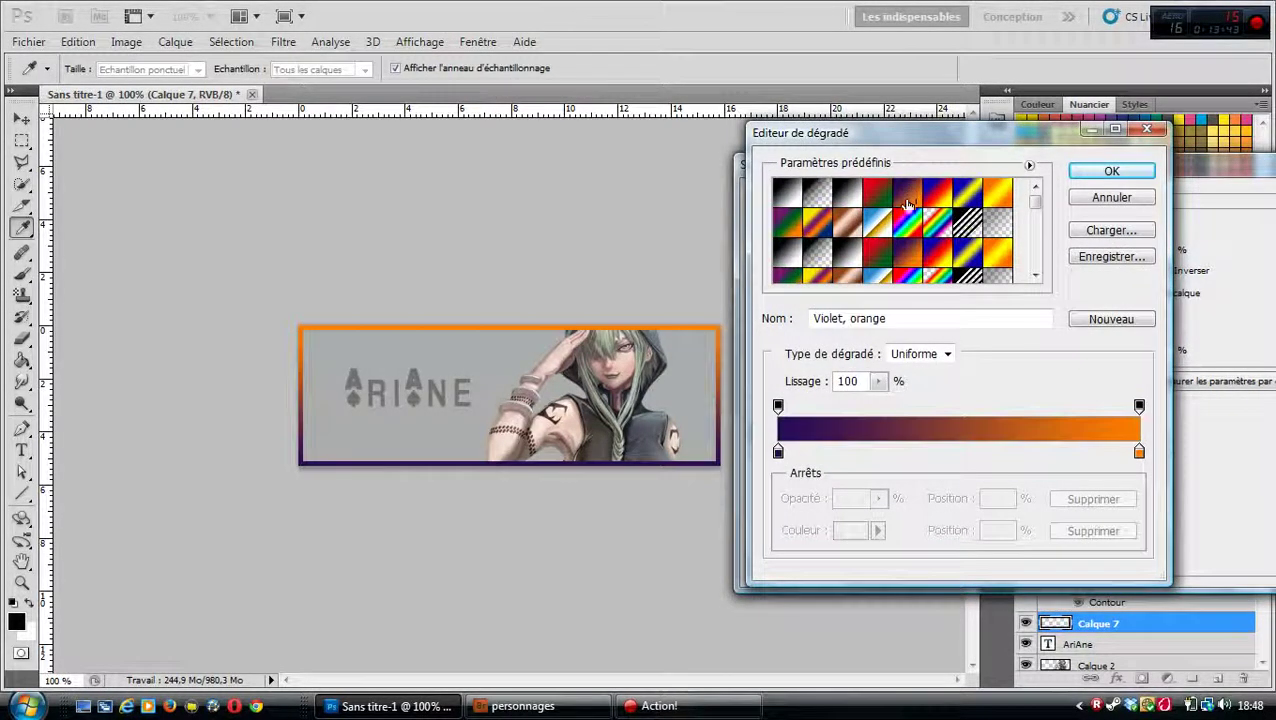
left_click(877, 262)
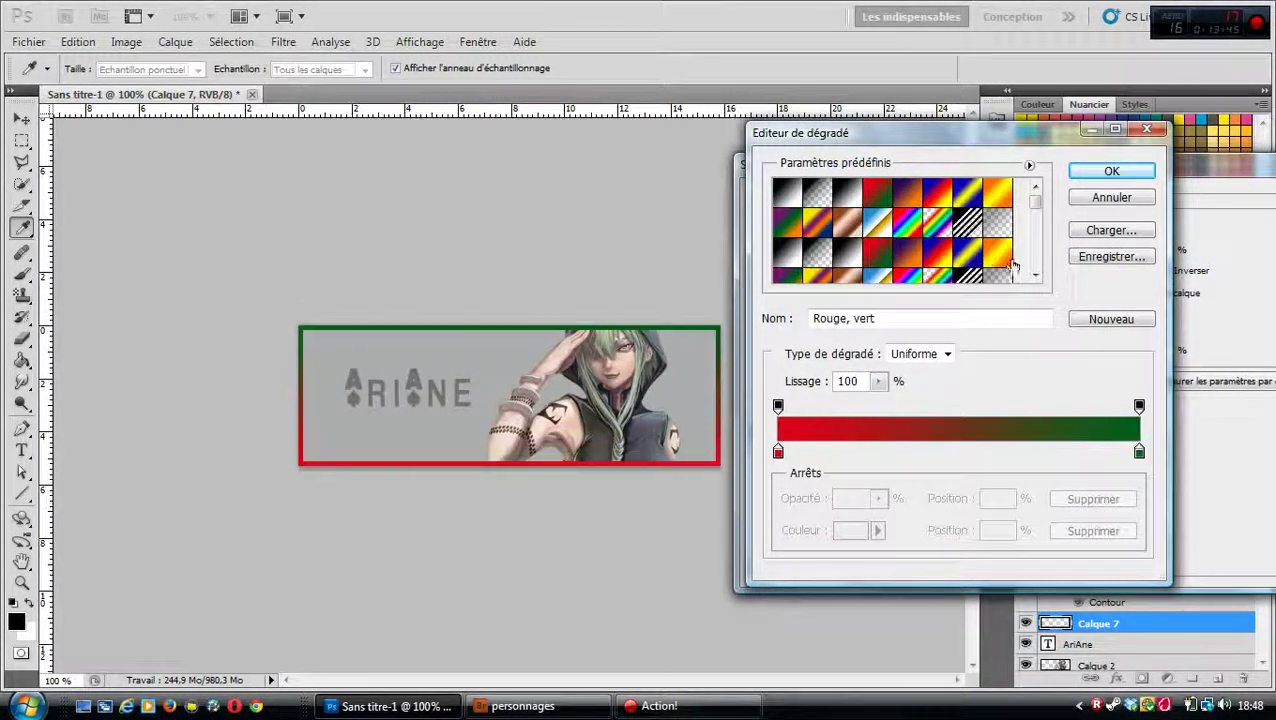
left_click(1002, 266)
left_click(963, 258)
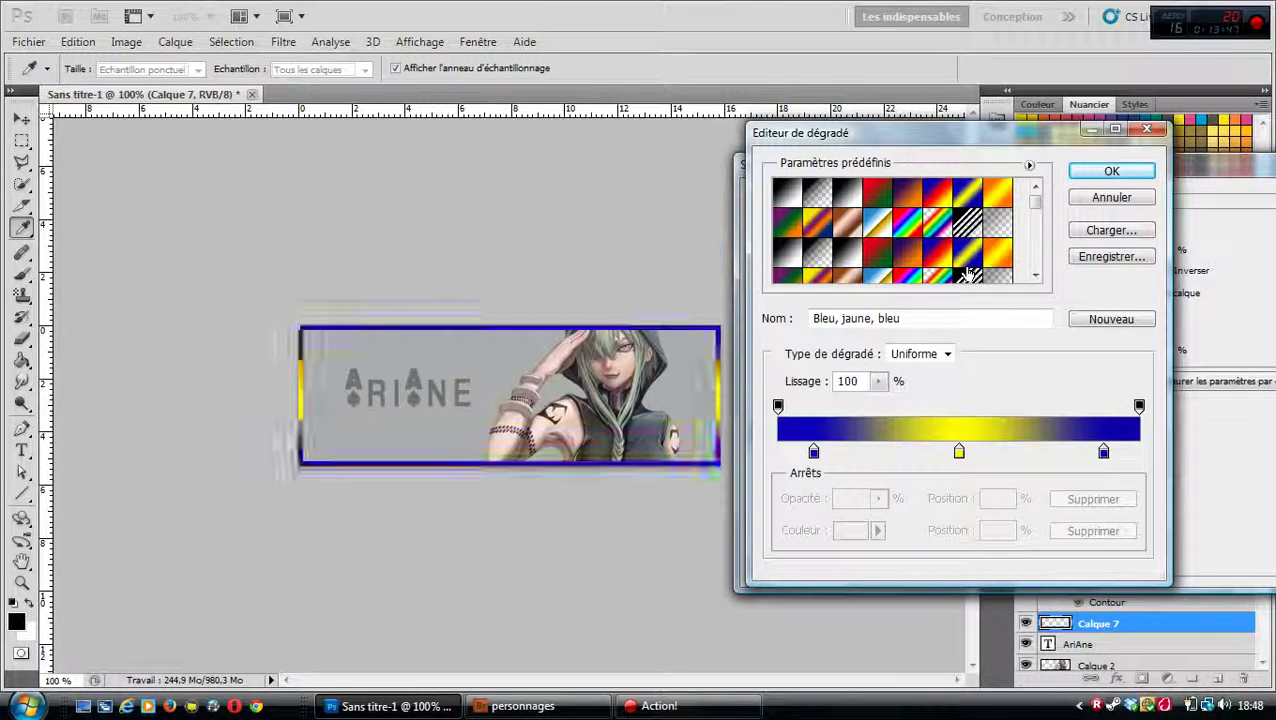
left_click(945, 260)
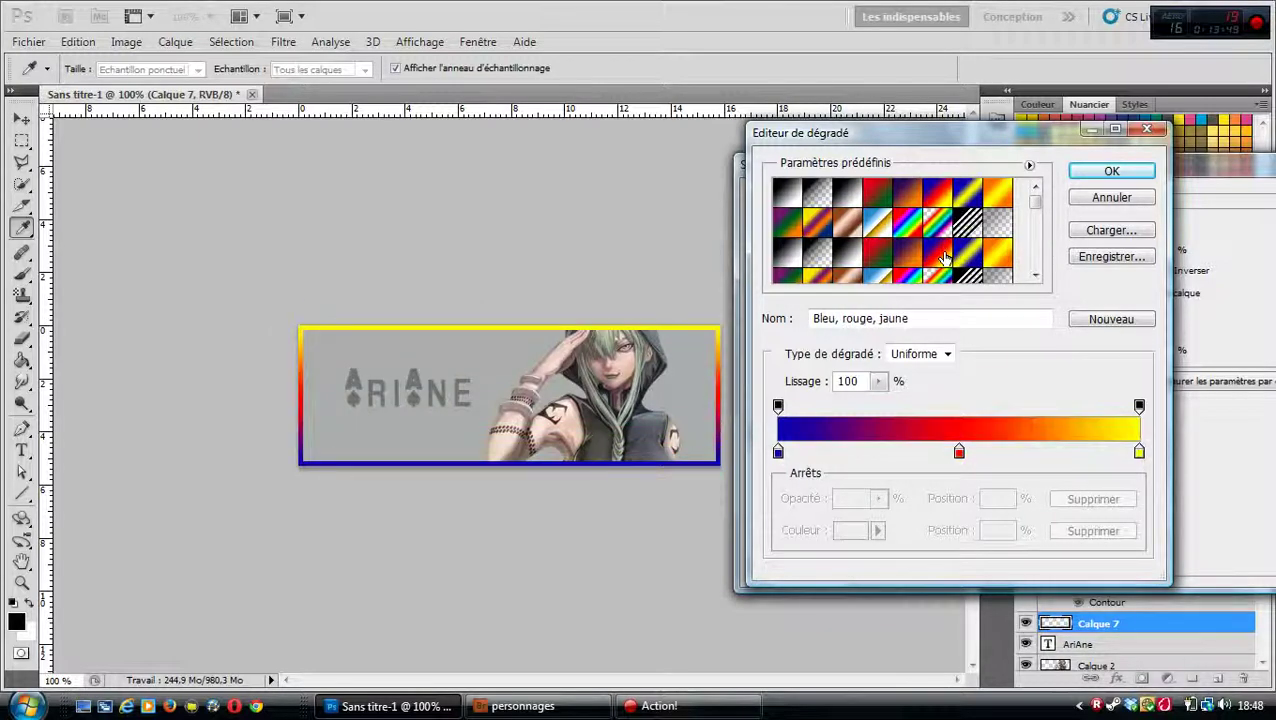
left_click(1111, 173)
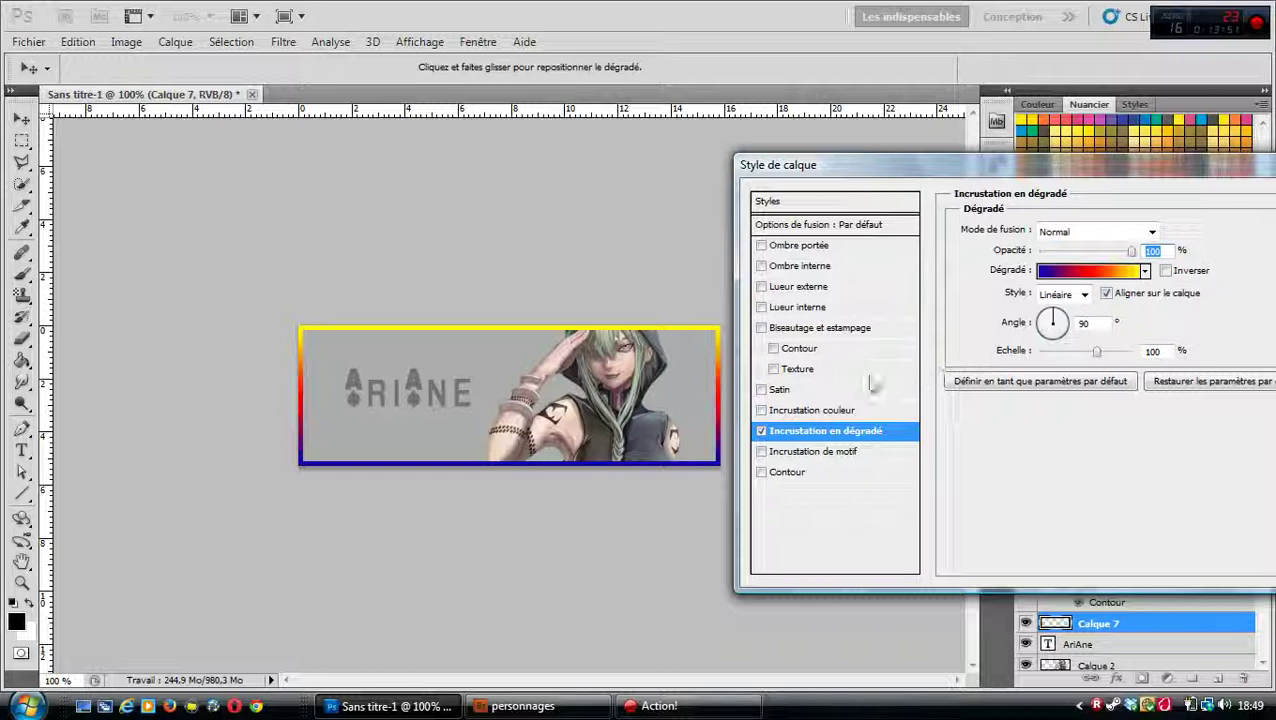
- Replace Calque 7's gradient overlay with a colour overlay at 100% opacity
left_click(760, 432)
left_click(761, 410)
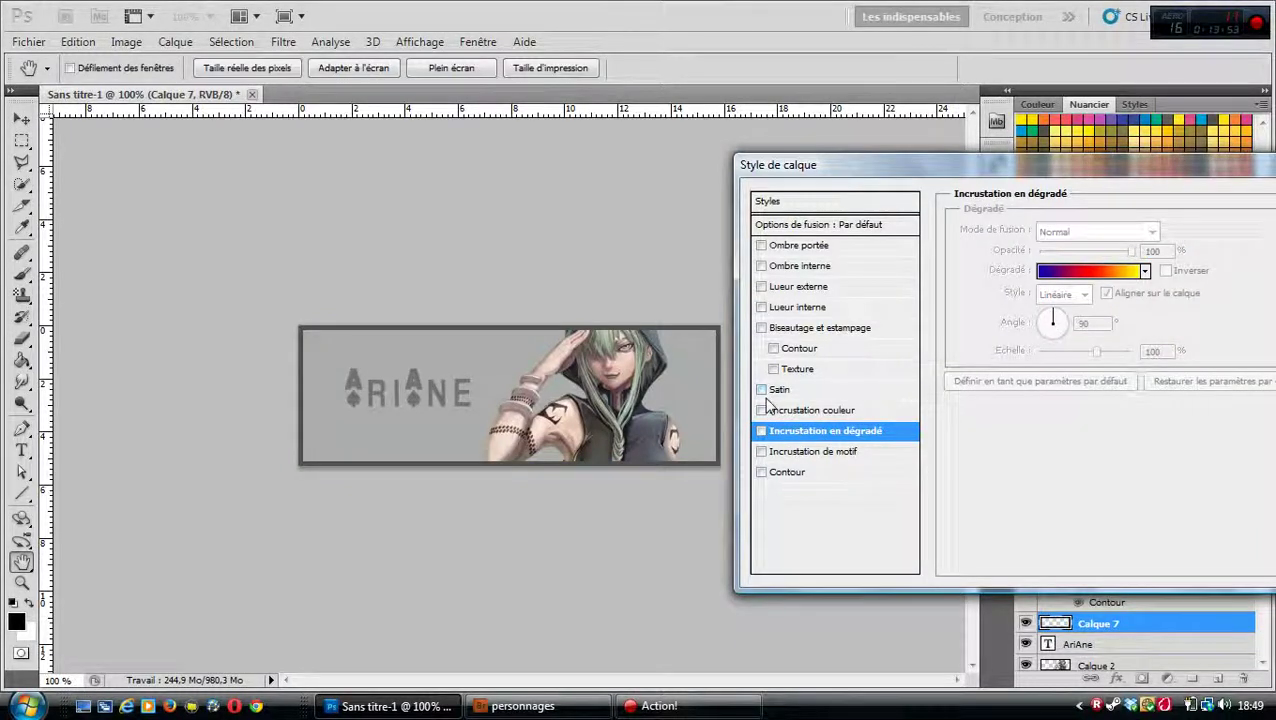
left_click(808, 410)
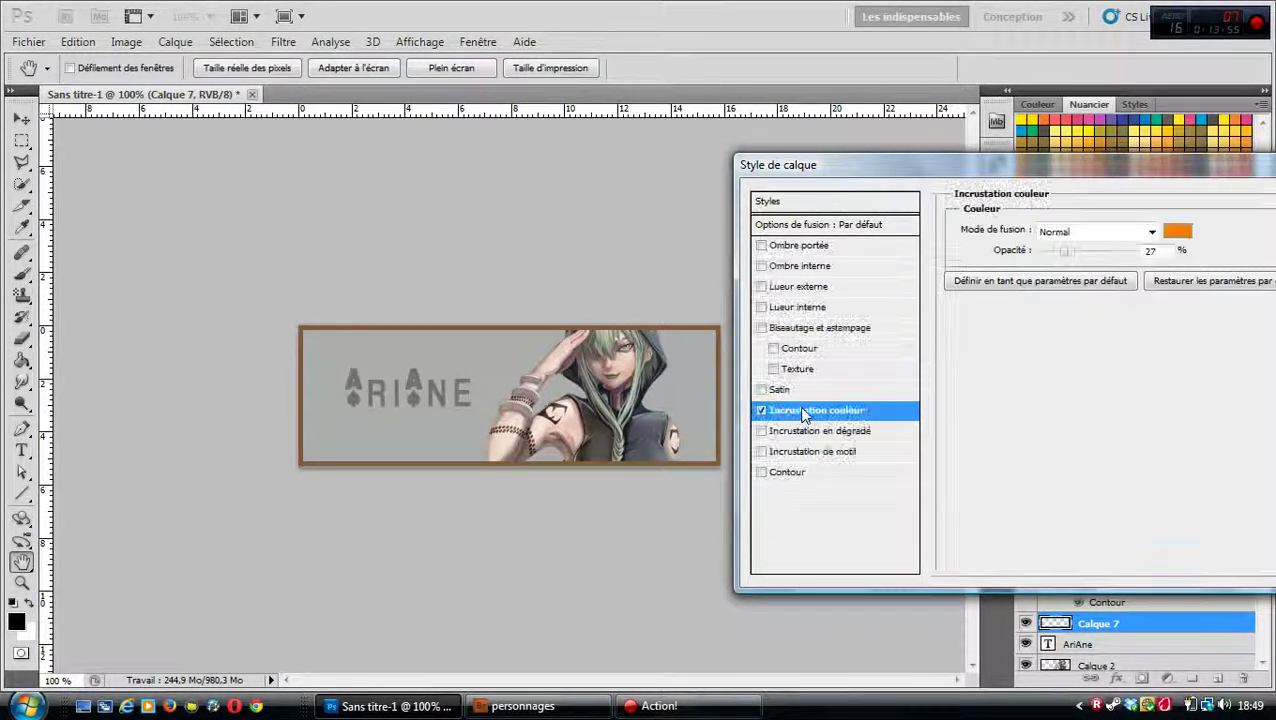
left_click_drag(1064, 251, 1168, 257)
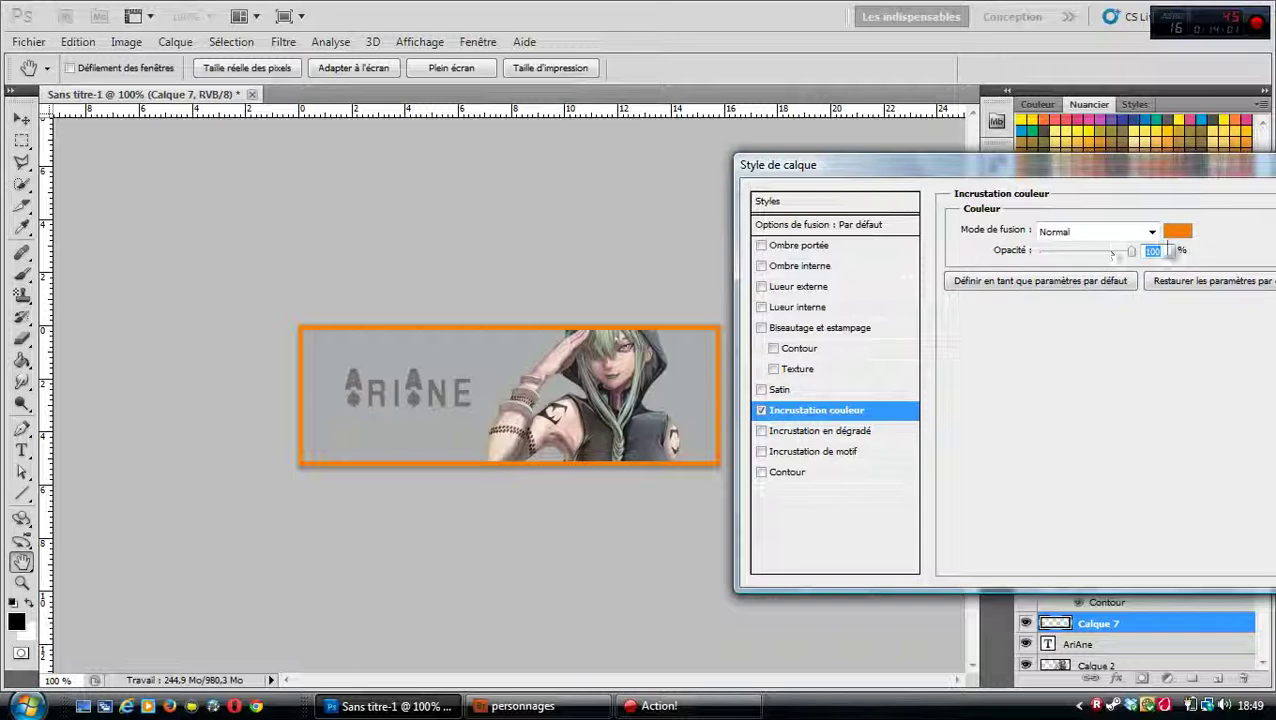
- Try magenta and green for the colour overlay, set it to blue 075cf7 and apply the style to Calque 7
left_click(1177, 231)
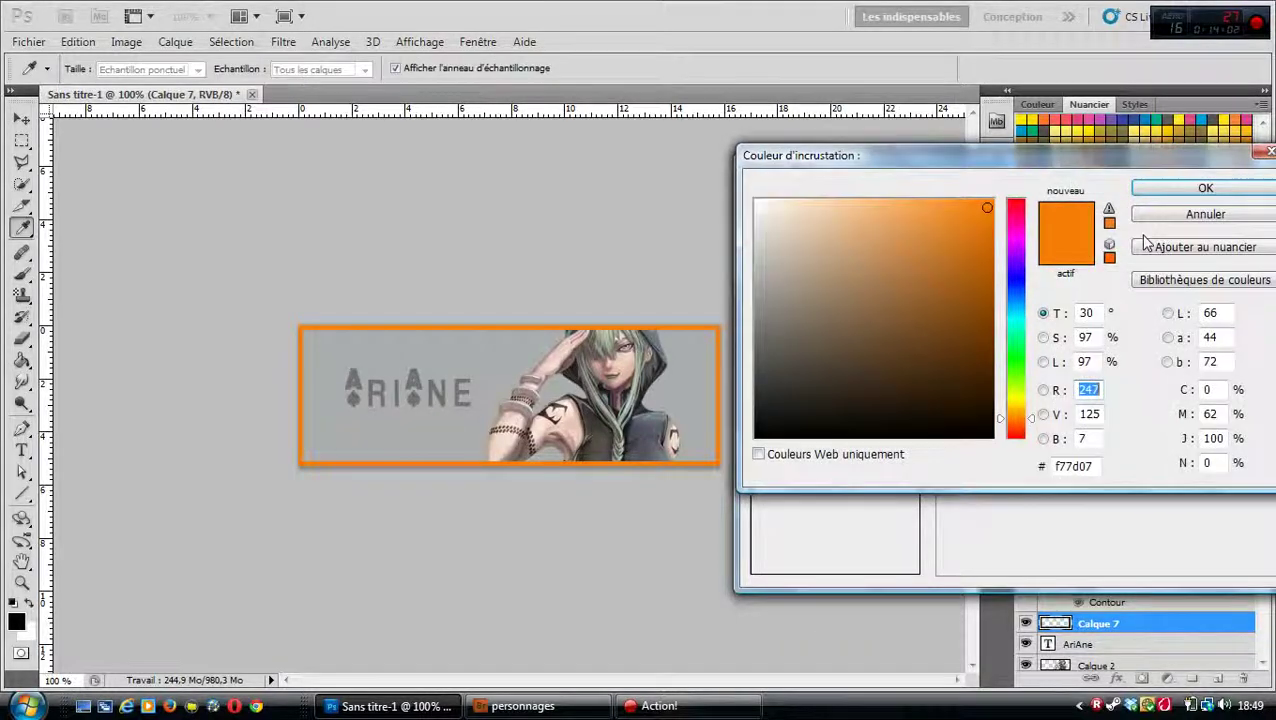
left_click(1017, 238)
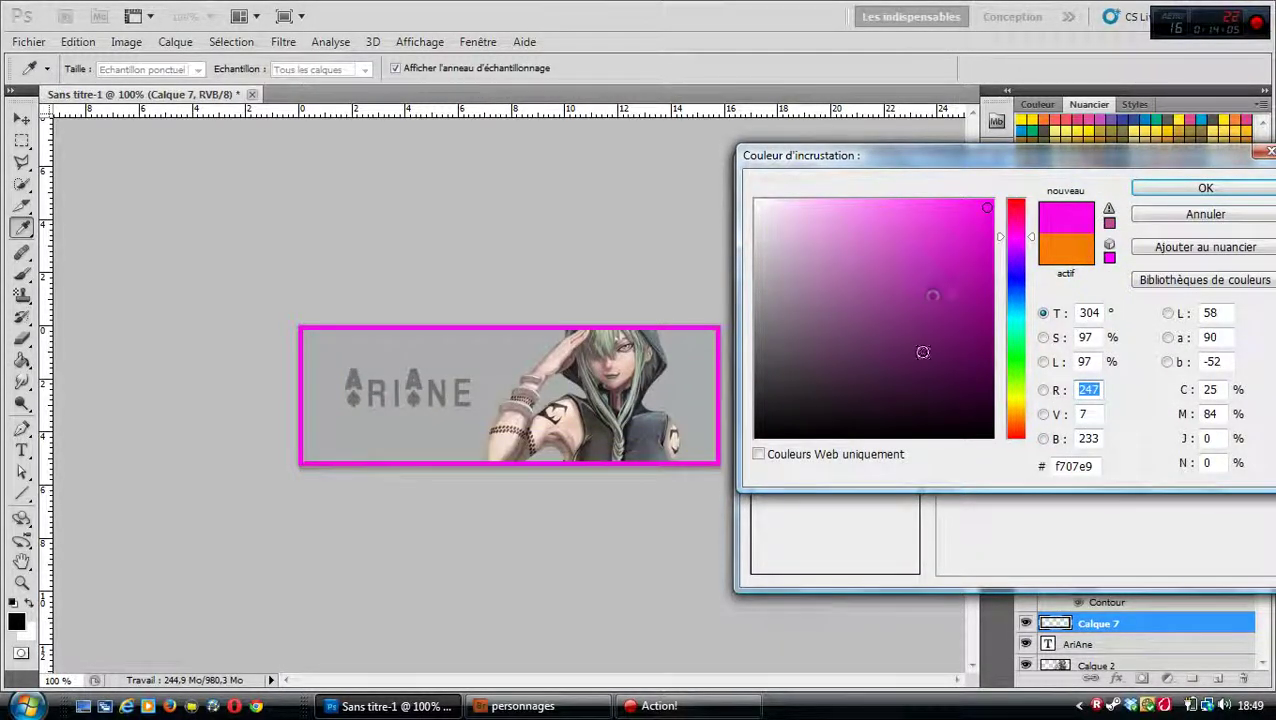
left_click(1013, 373)
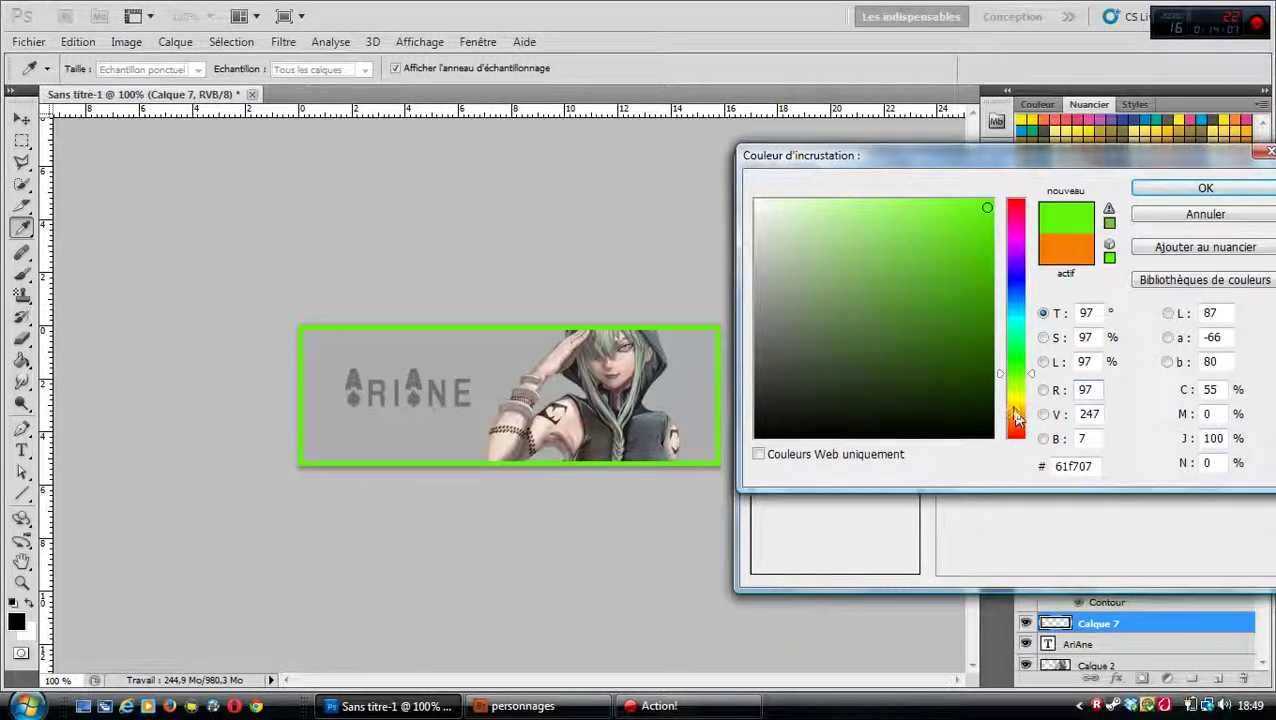
left_click(1016, 293)
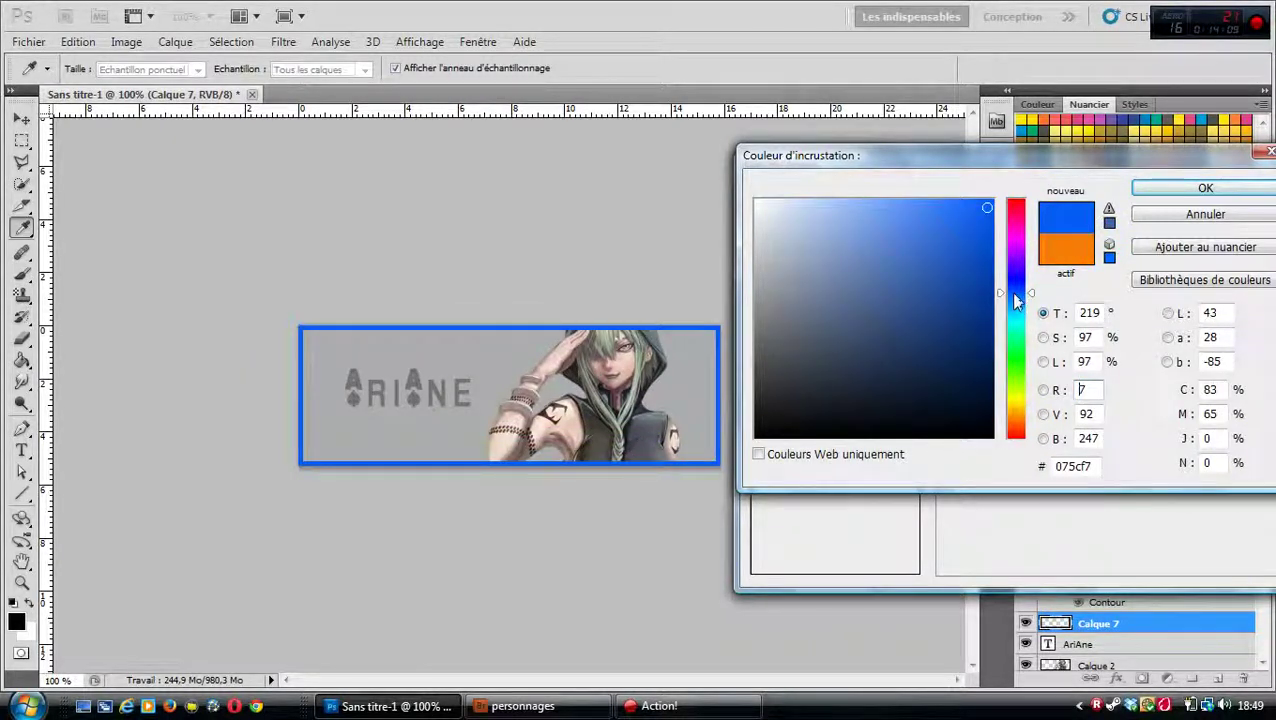
left_click(1158, 187)
left_click_drag(1150, 170, 832, 219)
left_click(1068, 247)
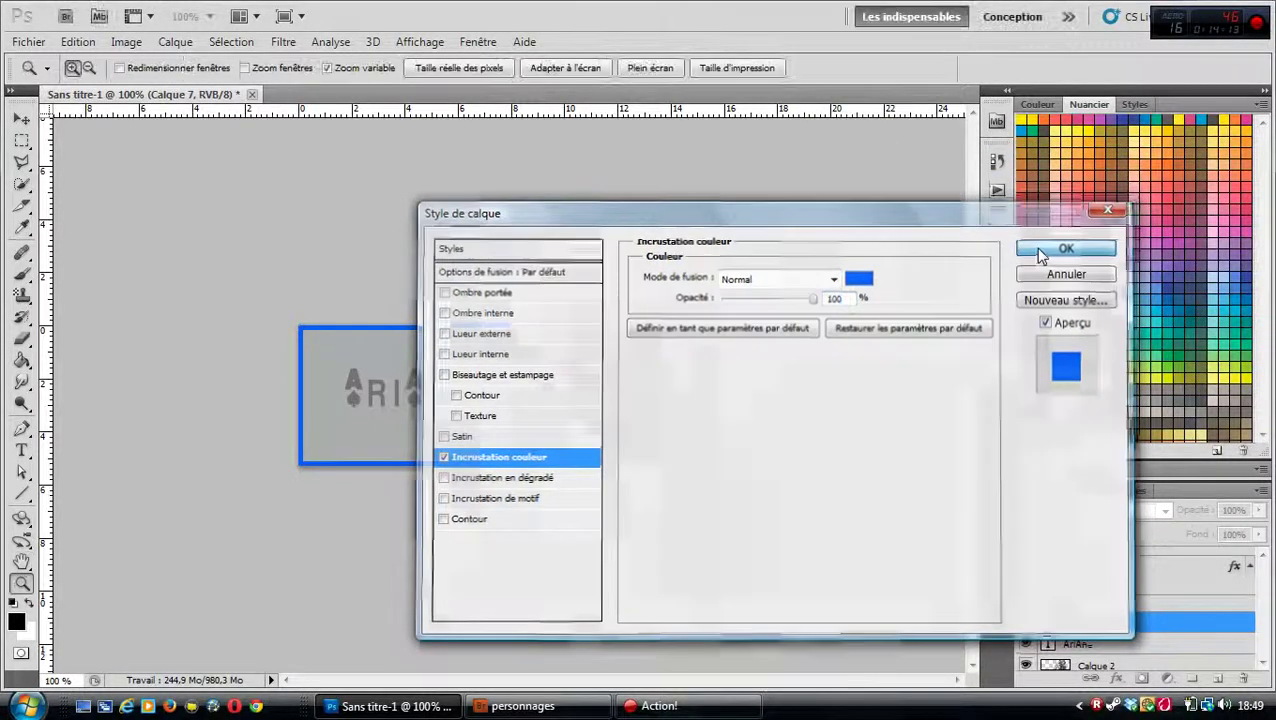
- Briefly preview the Calque 8 border together with the blue Calque 7 frame and locate the Calque 10 layers
left_click_drag(1040, 593, 1033, 628)
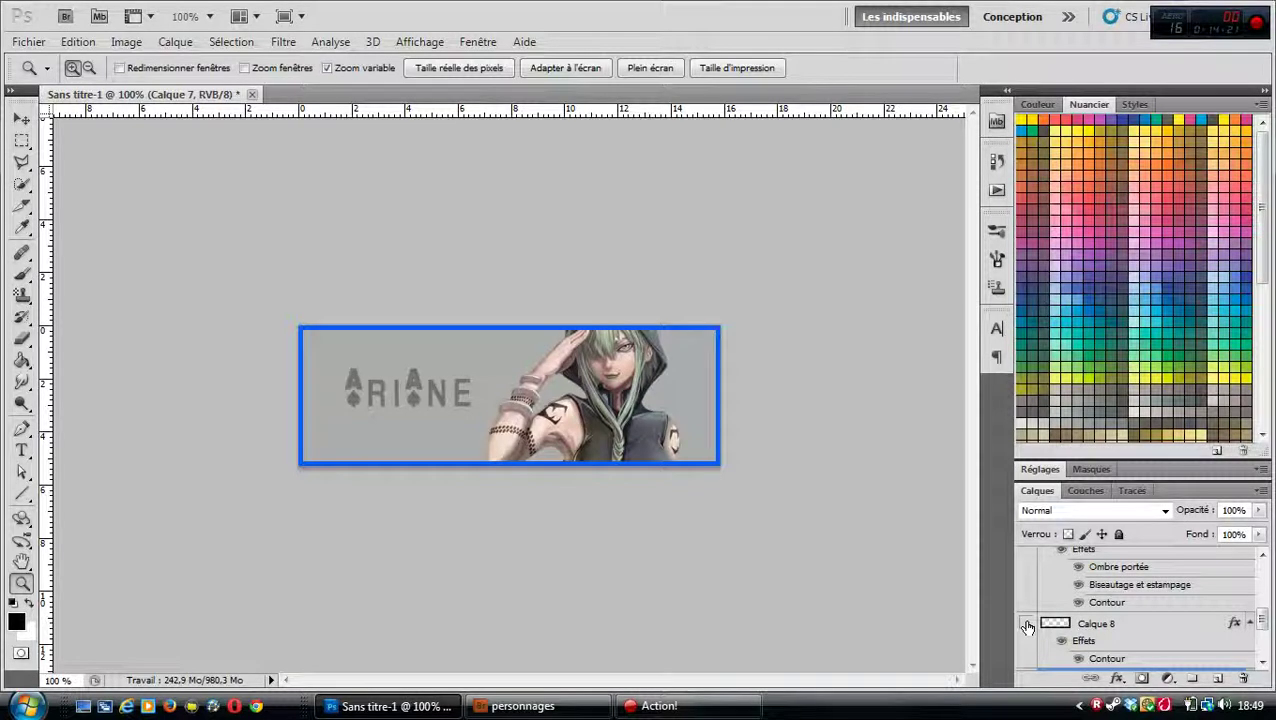
left_click(1027, 625)
left_click(1027, 625)
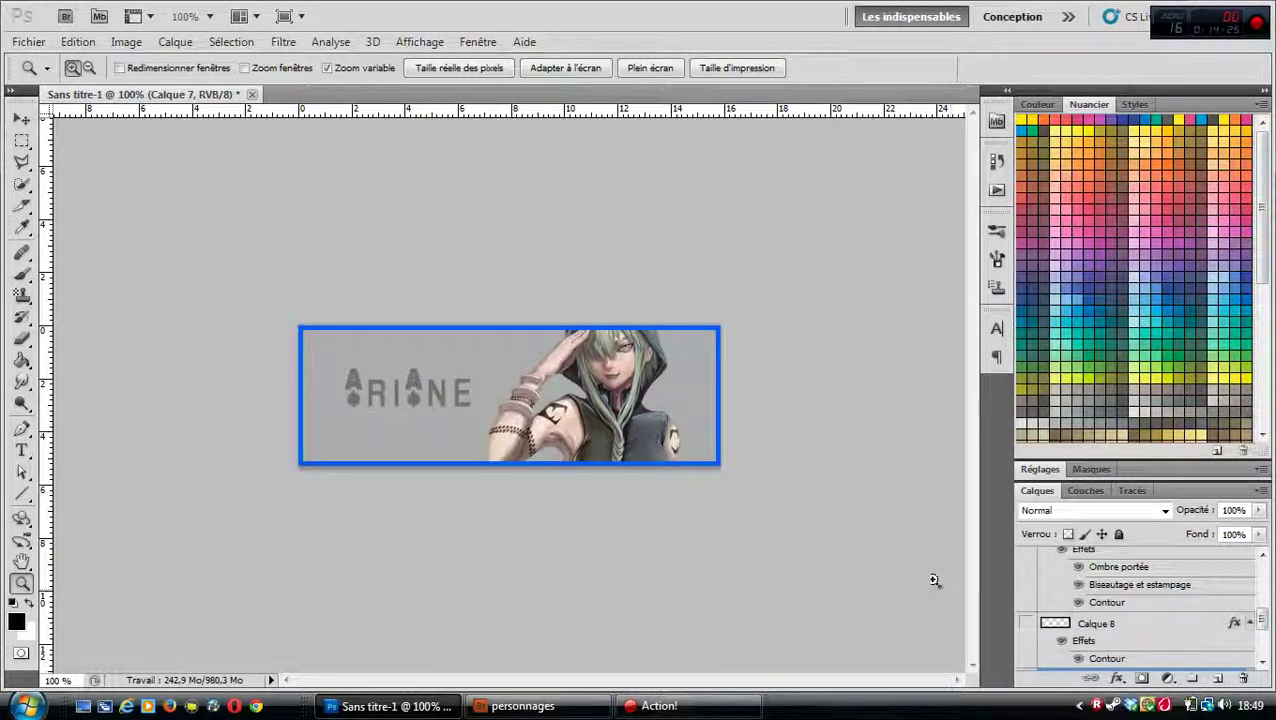
scroll(1100, 618, "up", 3)
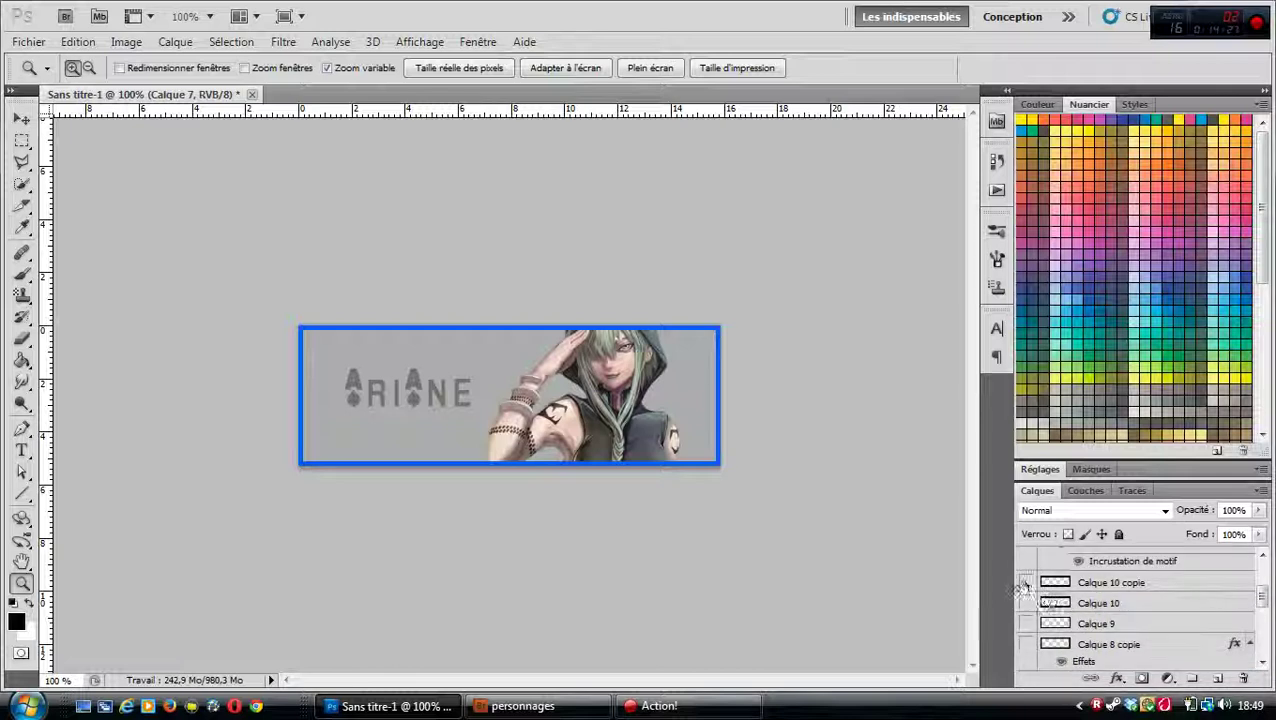